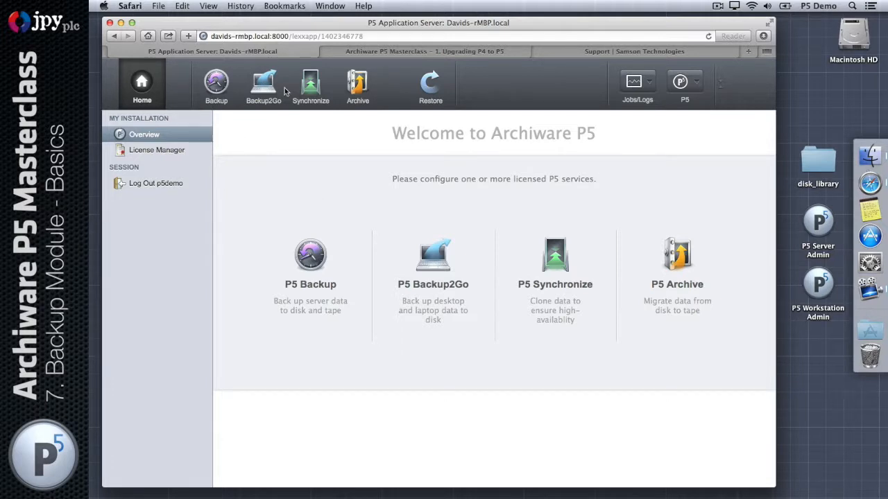
Review the Backup module's clients, storage manager, standalone drives, pools, volumes, backup plans and overview
{"action": "left_click", "coordinate": [216, 83]}
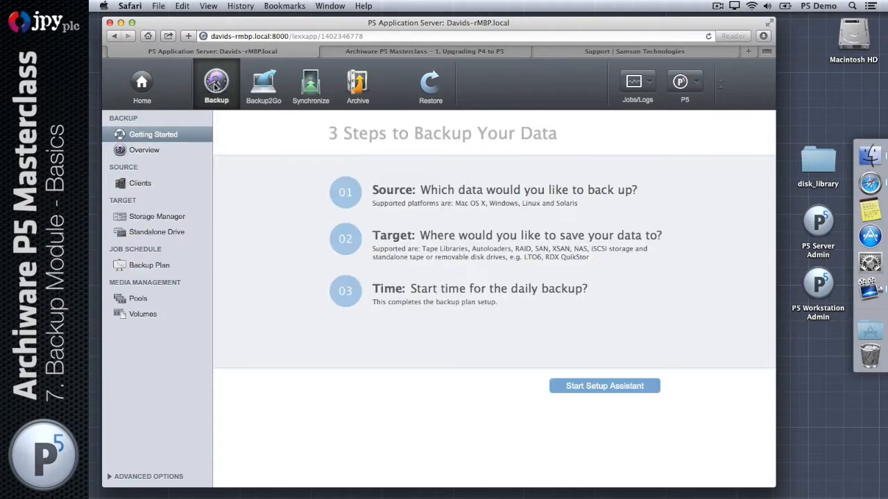
{"action": "left_click", "coordinate": [142, 185]}
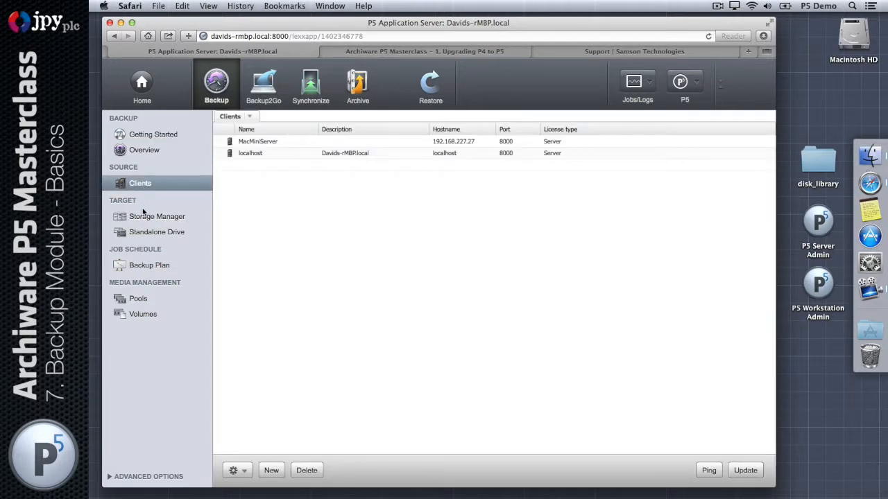
{"action": "left_click", "coordinate": [144, 218]}
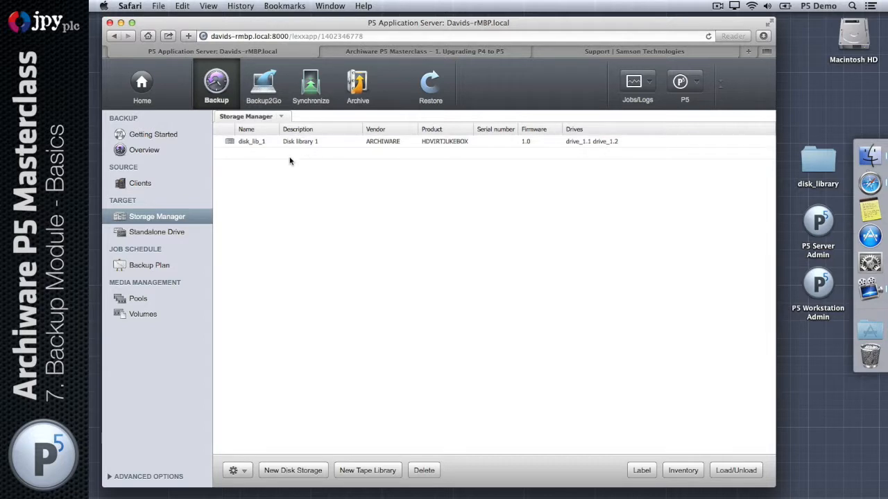
{"action": "left_click", "coordinate": [181, 235]}
{"action": "left_click", "coordinate": [148, 303]}
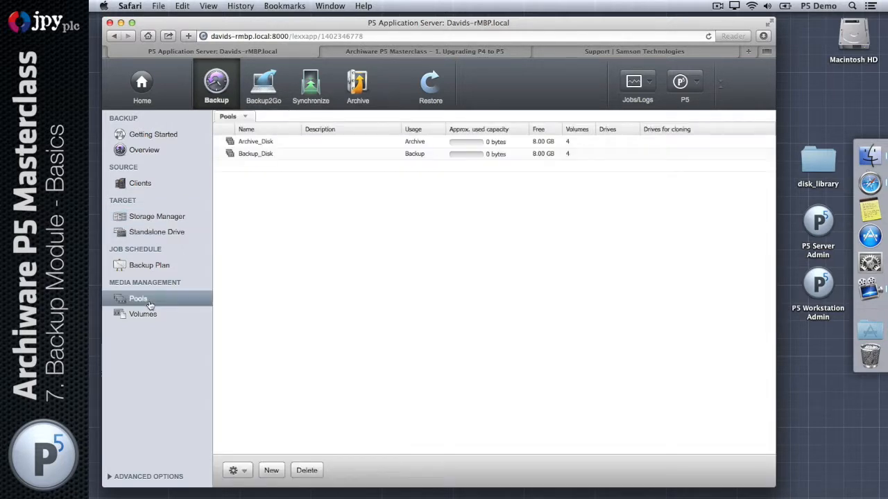
{"action": "left_click", "coordinate": [152, 316]}
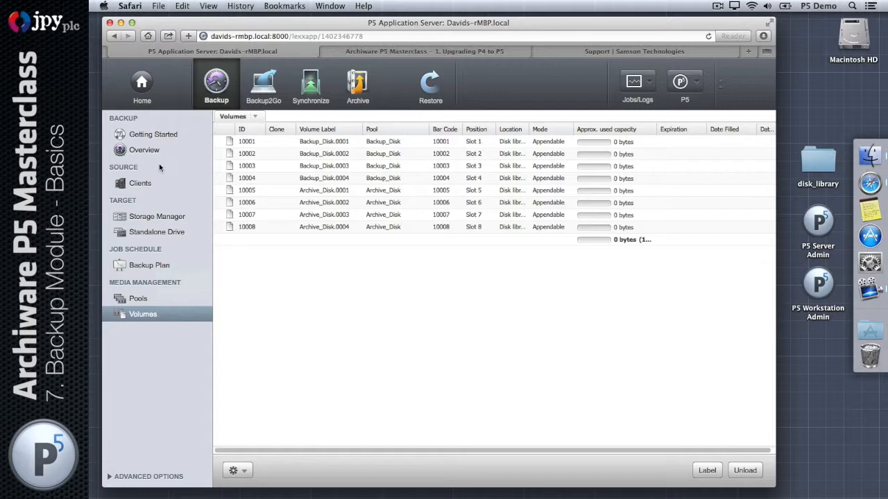
{"action": "left_click", "coordinate": [160, 268]}
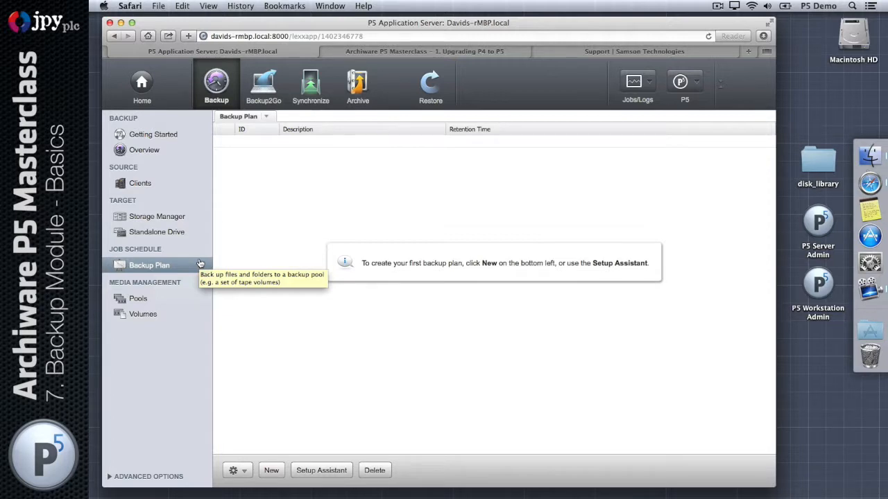
{"action": "left_click", "coordinate": [157, 151]}
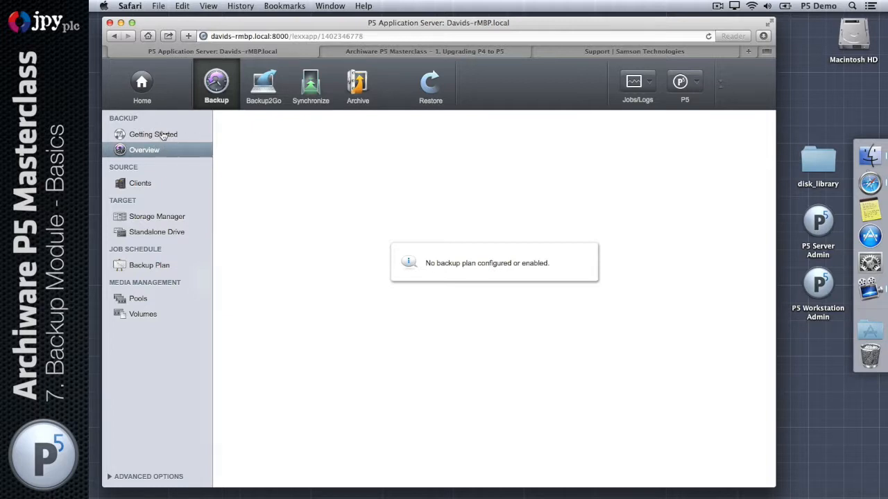
Create a new backup plan described as TrainingBackupA and apply it
{"action": "left_click", "coordinate": [163, 266]}
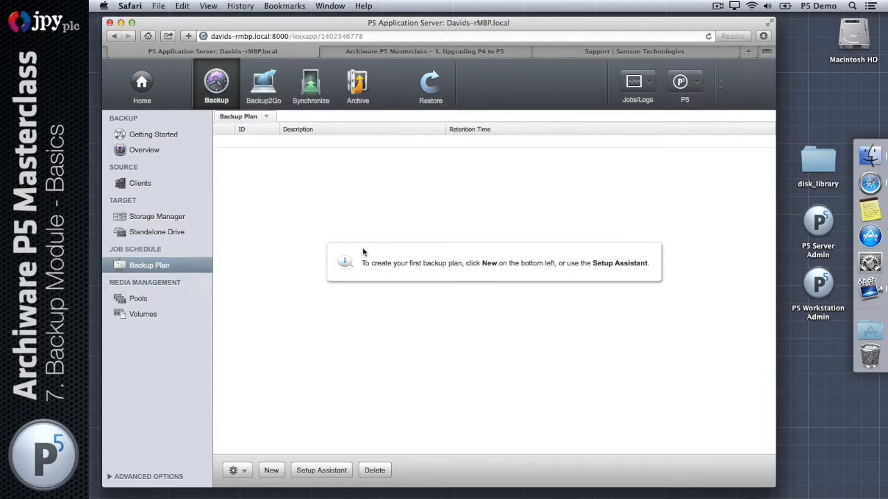
{"action": "left_click", "coordinate": [274, 470]}
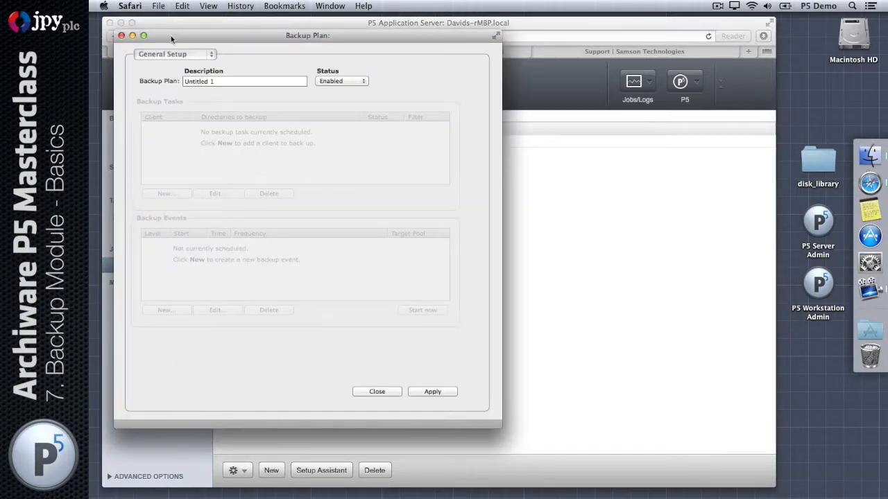
{"action": "left_click_drag", "start_coordinate": [171, 36], "coordinate": [326, 49]}
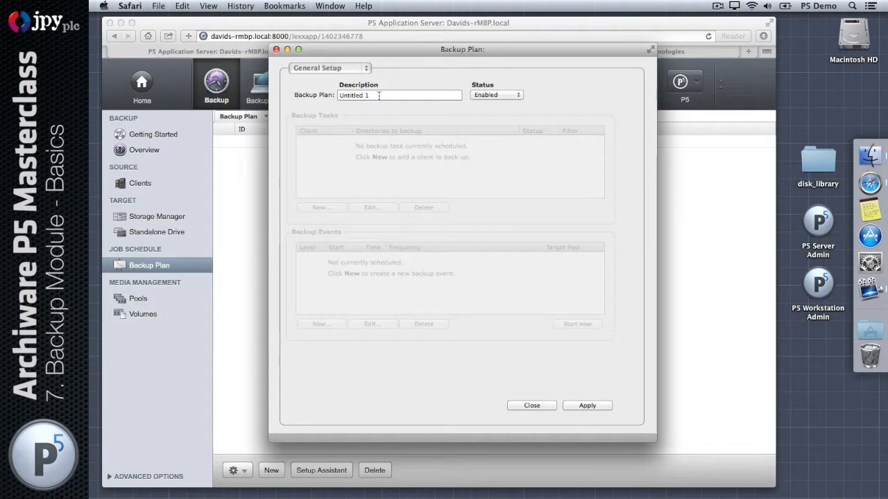
{"action": "left_click_drag", "start_coordinate": [379, 96], "coordinate": [309, 68]}
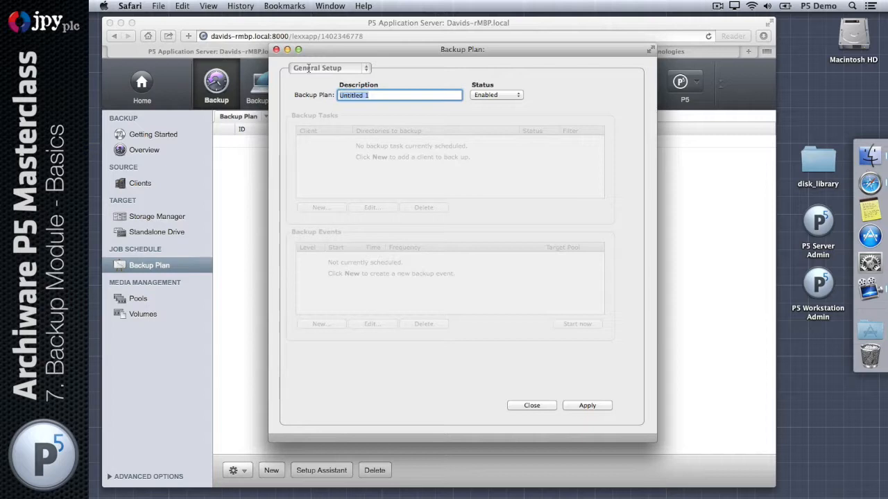
{"action": "type", "text": "TrainingBac"}
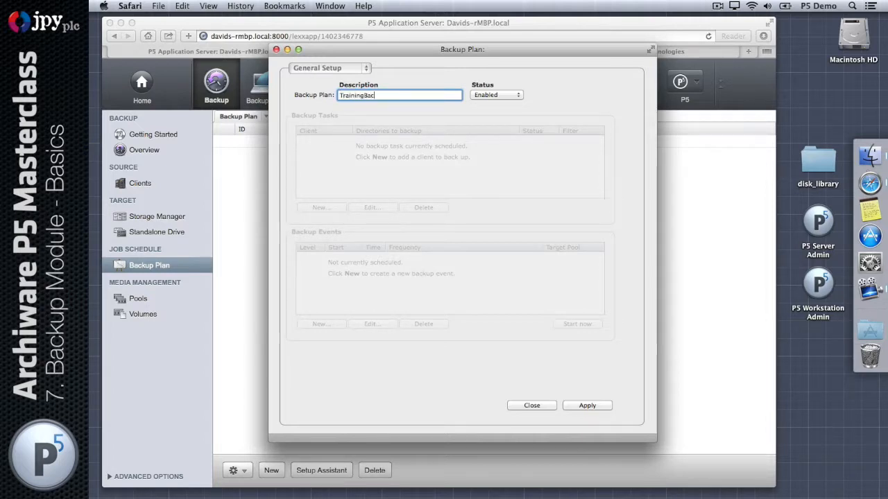
{"action": "type", "text": "kupA"}
{"action": "left_click", "coordinate": [578, 404]}
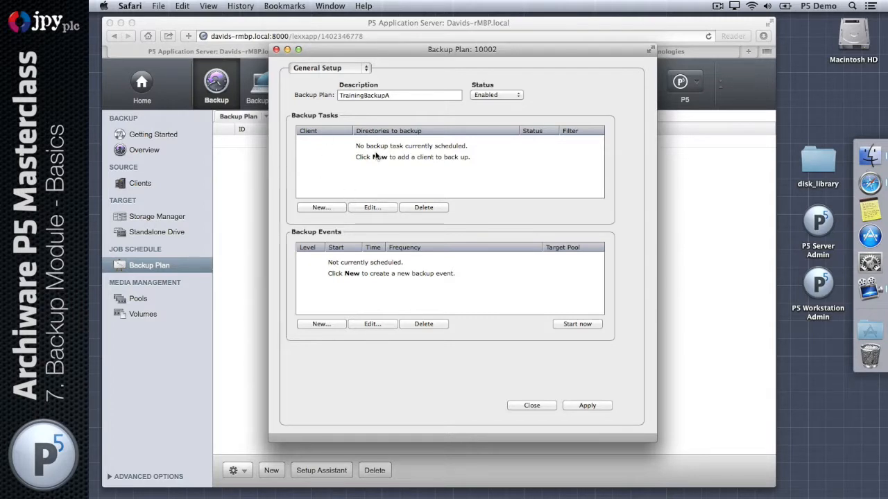
Add a new backup task to the TrainingBackupA plan with localhost as the client to back up
{"action": "left_click", "coordinate": [318, 208]}
{"action": "left_click_drag", "start_coordinate": [178, 37], "coordinate": [507, 94]}
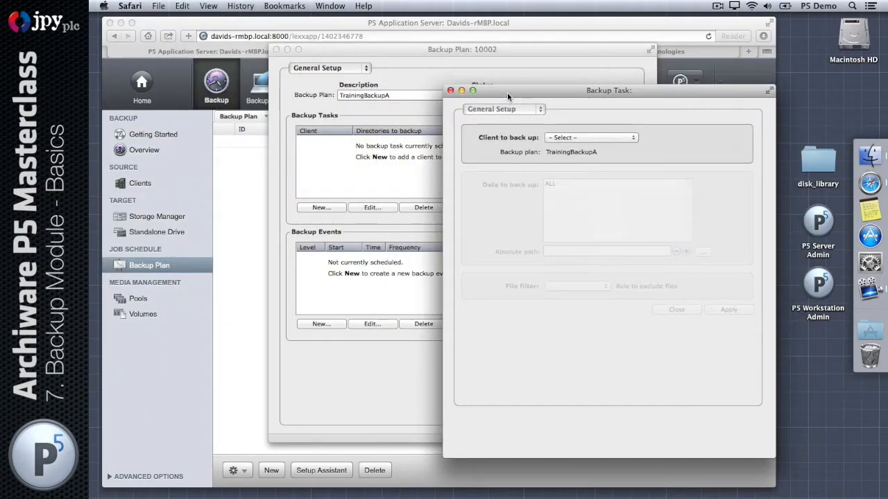
{"action": "left_click", "coordinate": [590, 137]}
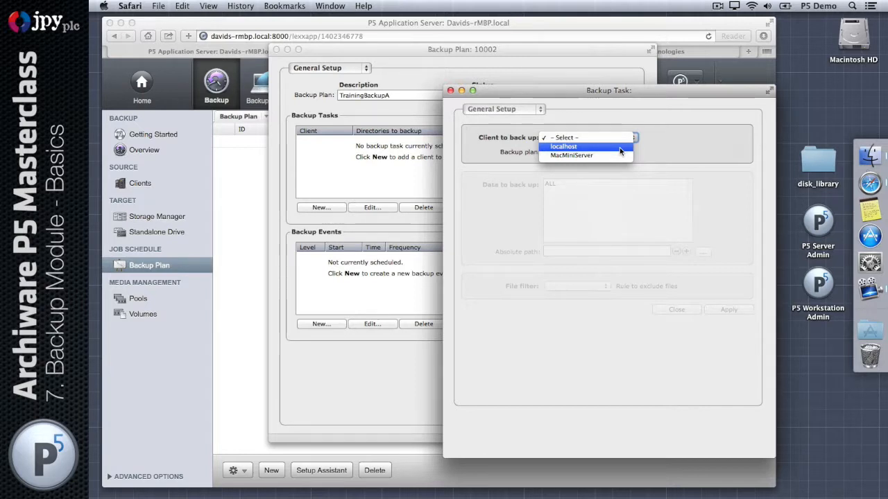
{"action": "left_click", "coordinate": [568, 148]}
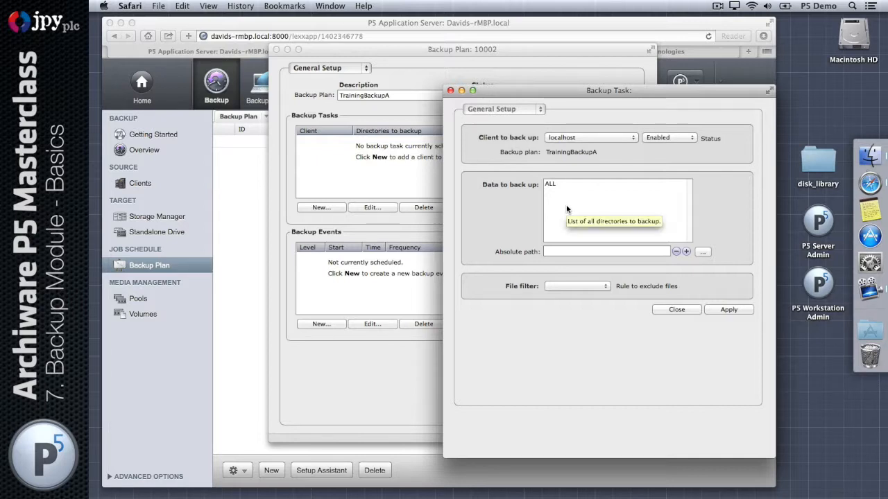
Replace the ALL entry in the task's data to back up with the folder /Users/p5demo/Library/Preferences
{"action": "left_click", "coordinate": [552, 184]}
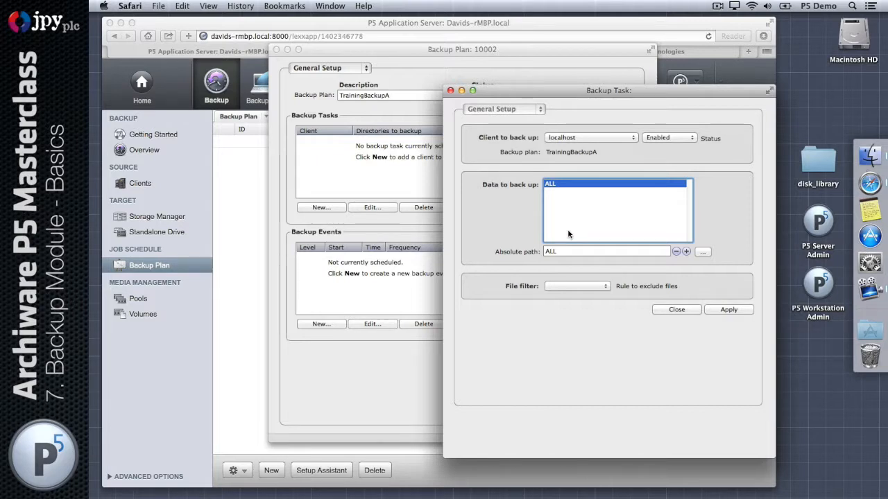
{"action": "left_click", "coordinate": [700, 254]}
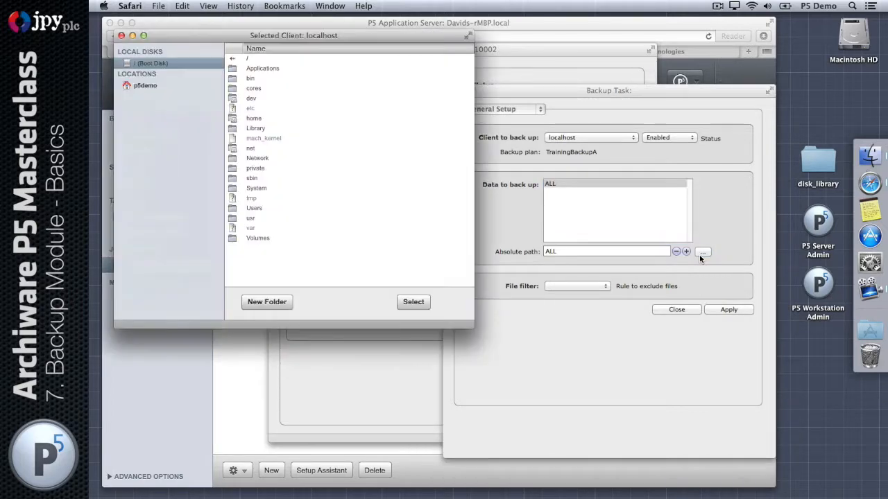
{"action": "left_click_drag", "start_coordinate": [293, 44], "coordinate": [341, 206]}
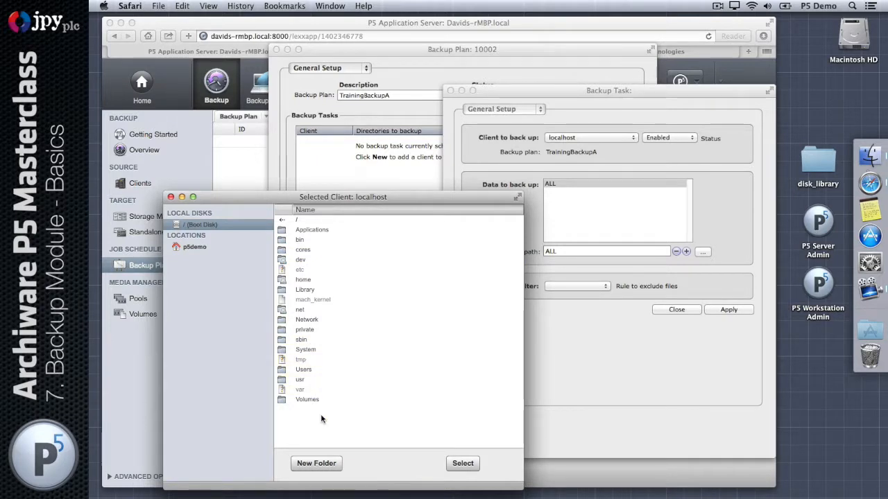
{"action": "double_click", "coordinate": [328, 369]}
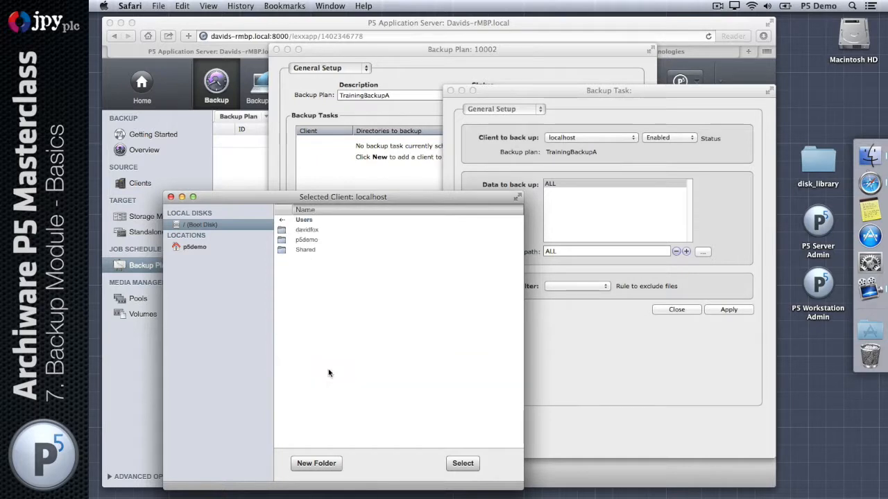
{"action": "double_click", "coordinate": [326, 240]}
{"action": "double_click", "coordinate": [322, 259]}
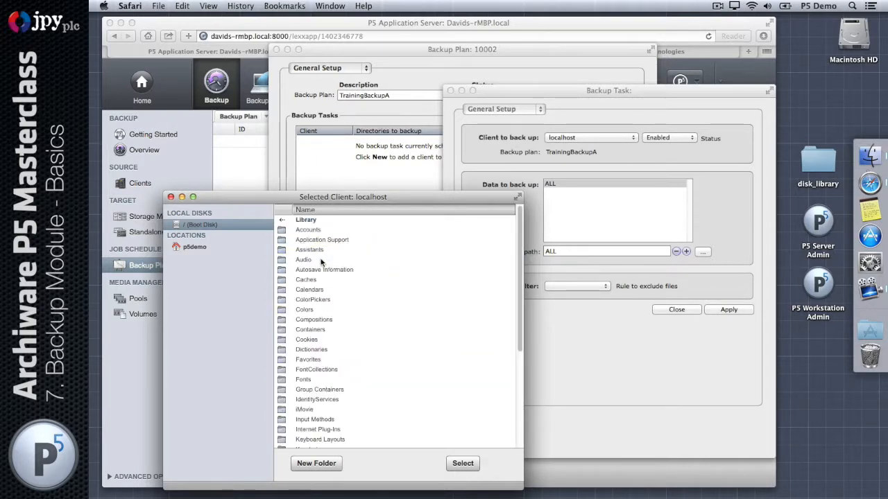
{"action": "scroll", "coordinate": [321, 262], "scroll_direction": "down", "scroll_amount": 5}
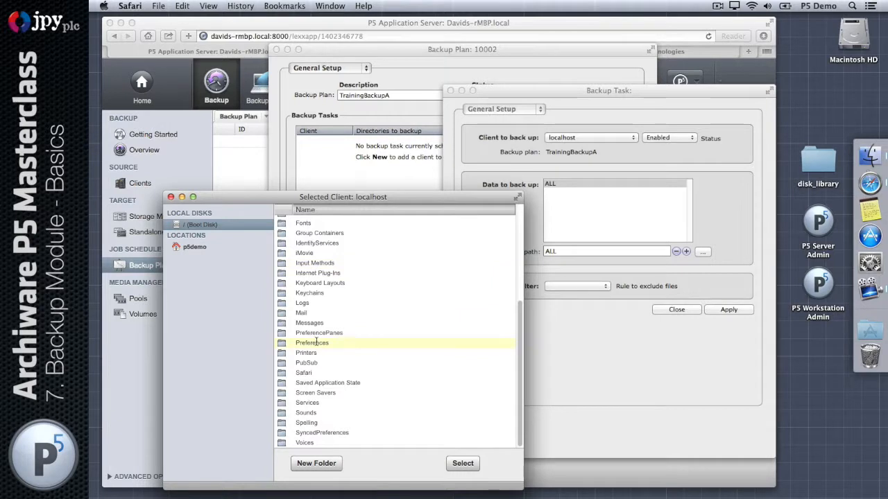
{"action": "left_click", "coordinate": [312, 343]}
{"action": "left_click", "coordinate": [460, 462]}
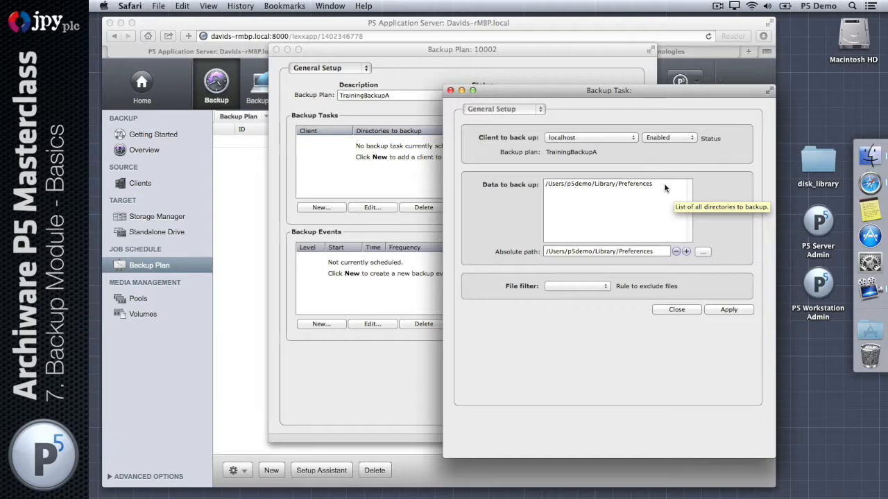
Add the folder /Users/p5demo/Library/Favorites to the data to back up and apply the localhost task without a file filter
{"action": "left_click", "coordinate": [700, 251]}
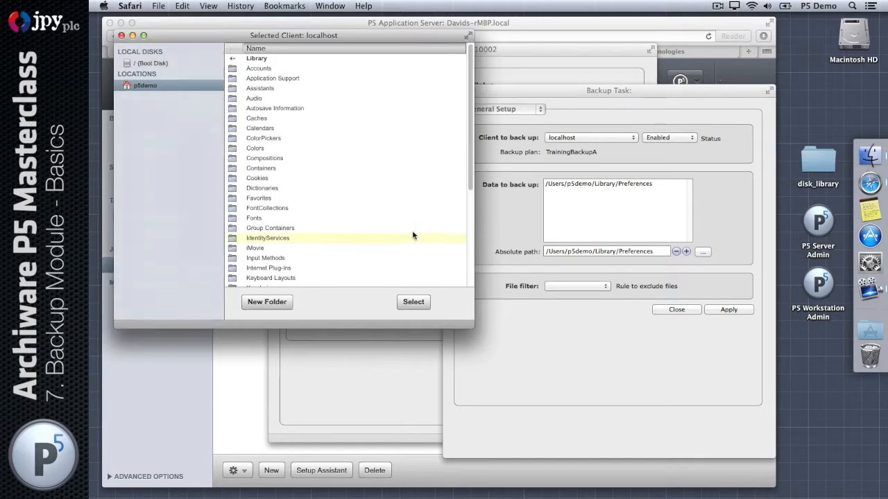
{"action": "left_click", "coordinate": [352, 199]}
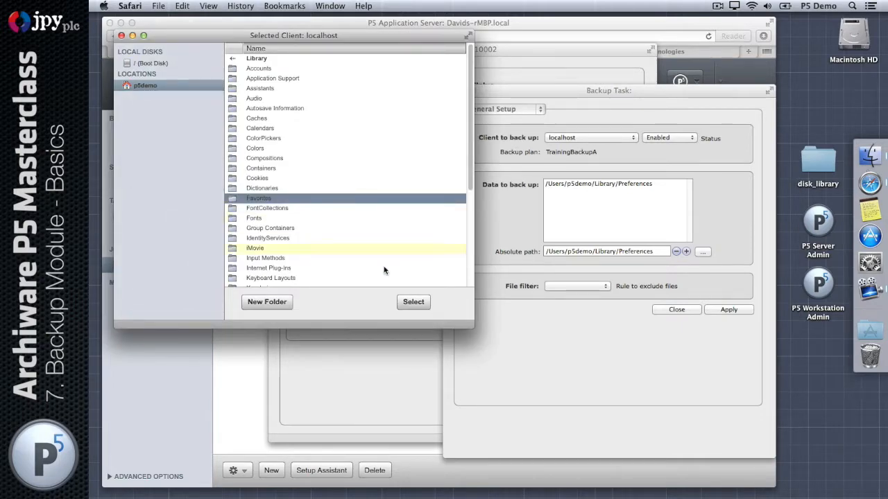
{"action": "left_click", "coordinate": [413, 303]}
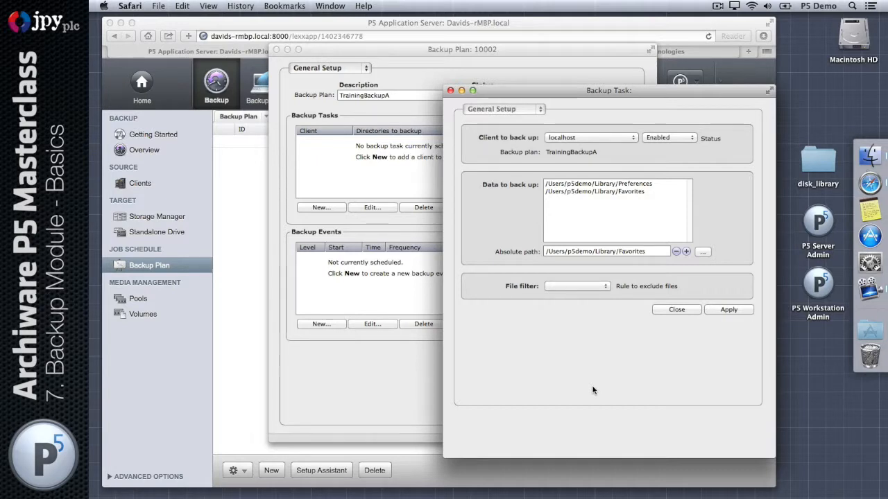
{"action": "left_click", "coordinate": [600, 287]}
{"action": "left_click", "coordinate": [600, 287]}
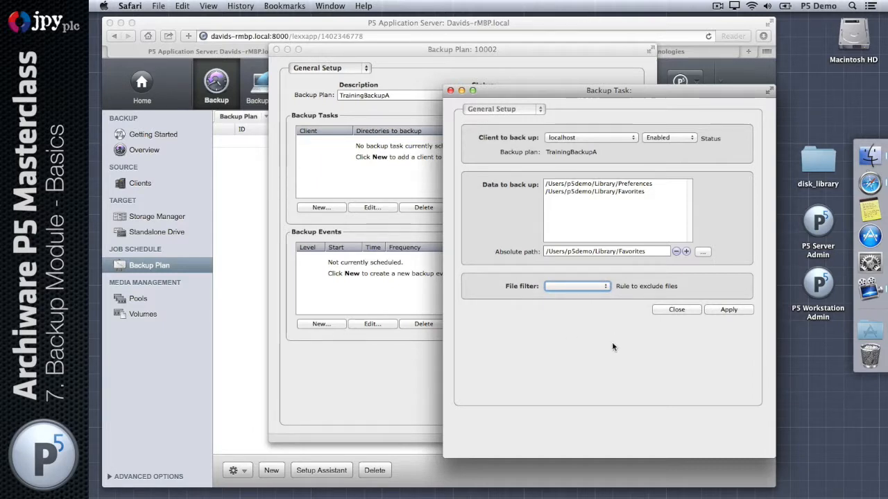
{"action": "left_click", "coordinate": [737, 310]}
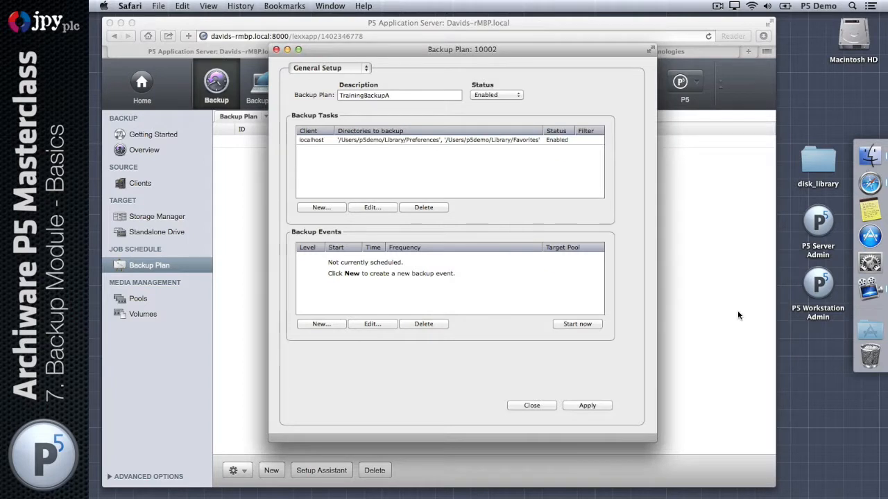
Add a second backup task to the plan with MacMiniServer as the client to back up
{"action": "left_click", "coordinate": [327, 141]}
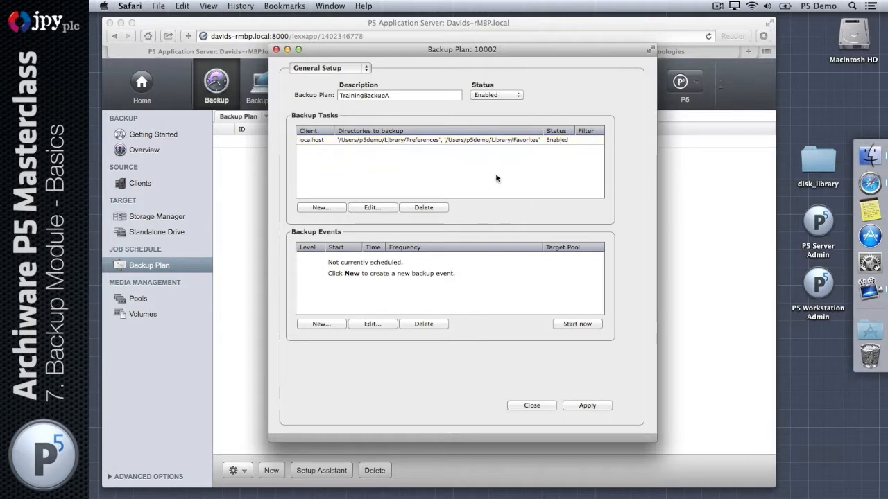
{"action": "left_click", "coordinate": [325, 208]}
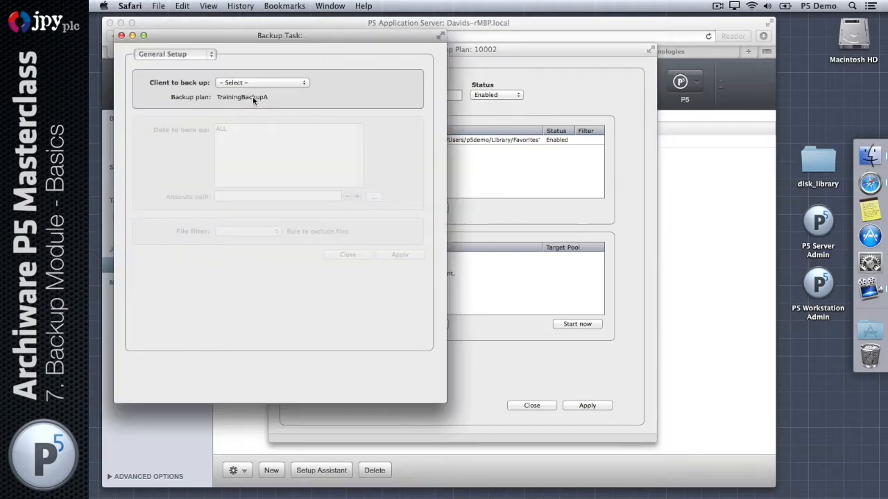
{"action": "left_click", "coordinate": [251, 83]}
{"action": "left_click", "coordinate": [251, 91]}
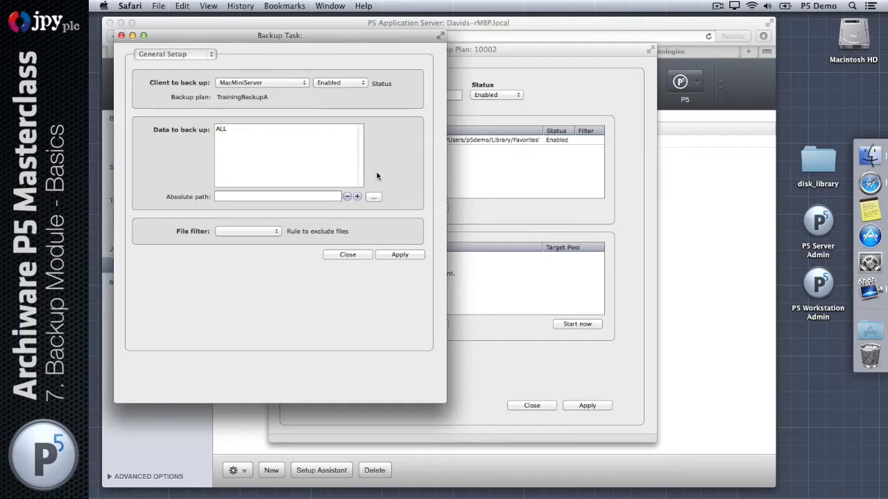
Replace the ALL entry in the MacMiniServer task's data to back up with the folder /Users/admin/Library/Preferences and apply the task
{"action": "left_click", "coordinate": [373, 197]}
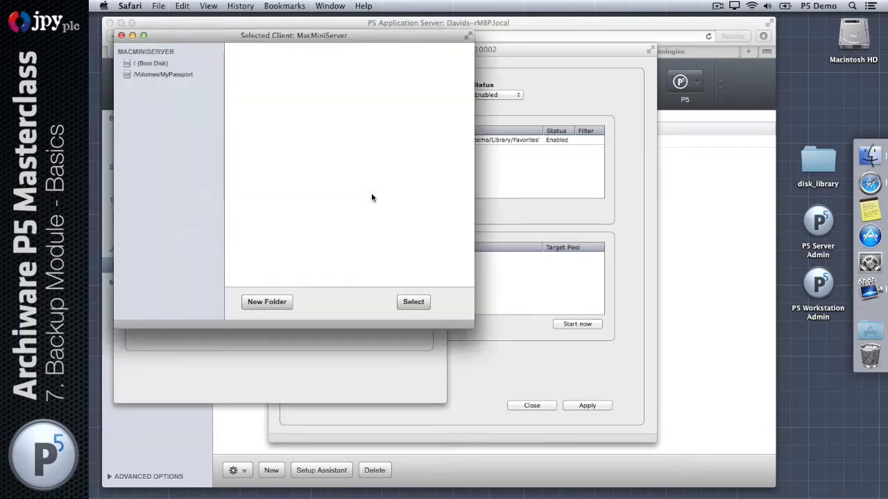
{"action": "left_click_drag", "start_coordinate": [190, 36], "coordinate": [415, 113]}
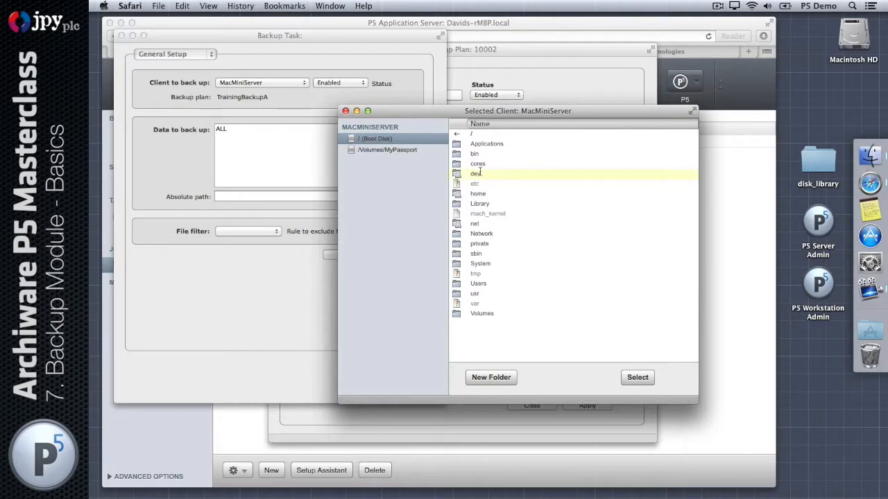
{"action": "double_click", "coordinate": [494, 283]}
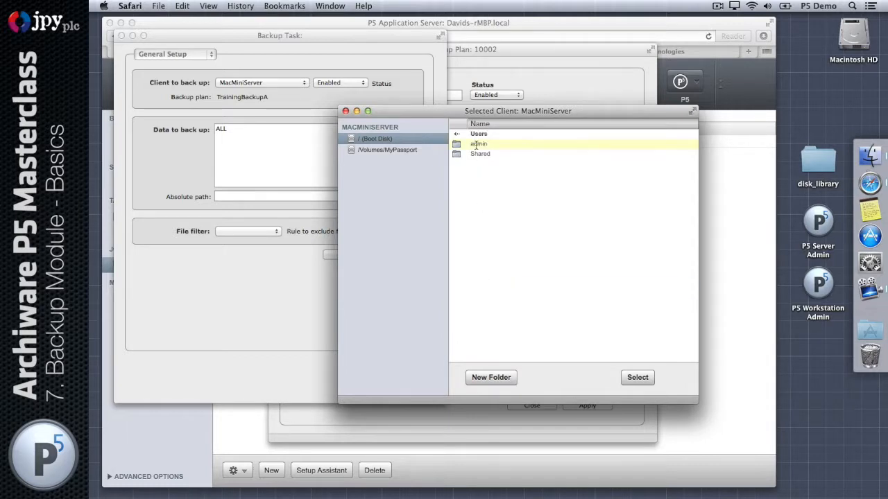
{"action": "double_click", "coordinate": [478, 144]}
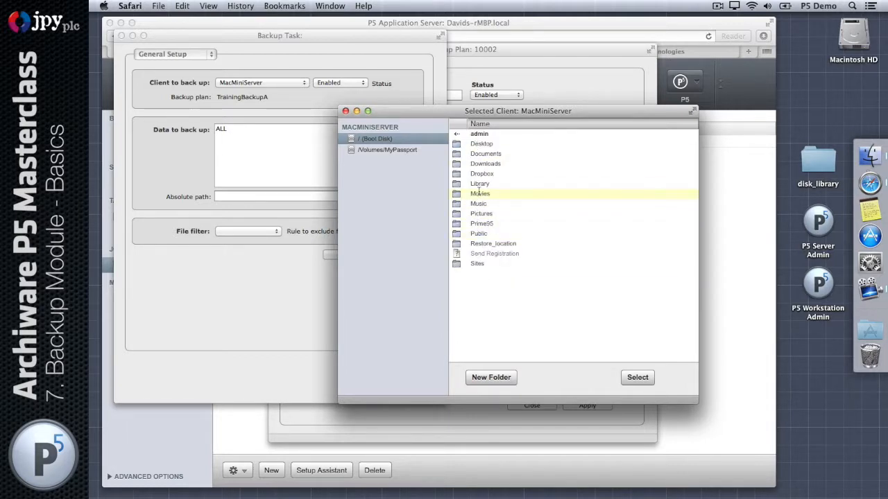
{"action": "double_click", "coordinate": [479, 184]}
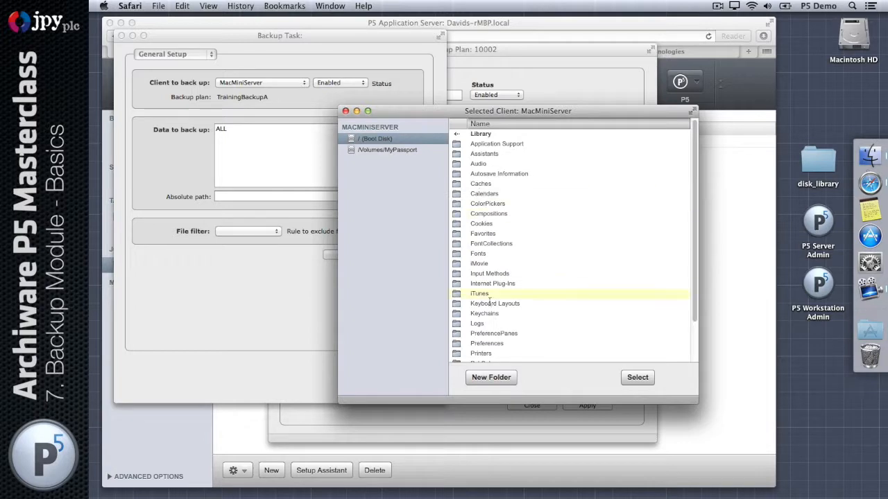
{"action": "left_click", "coordinate": [478, 343]}
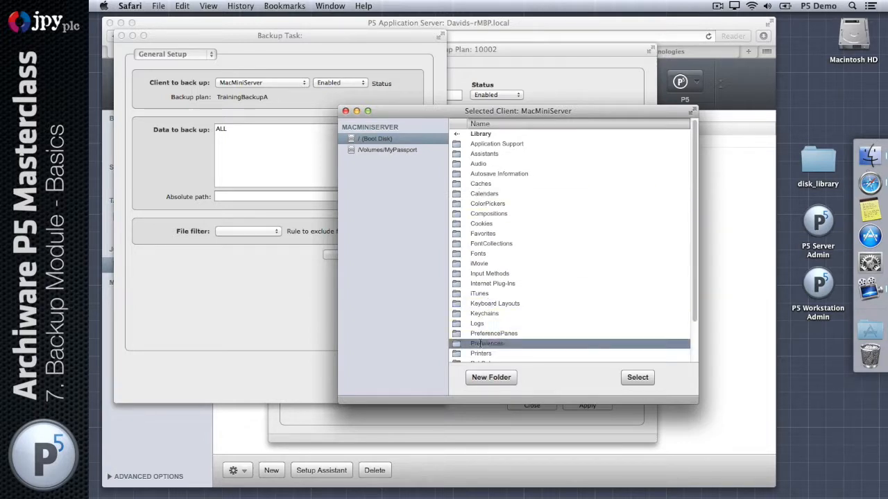
{"action": "left_click", "coordinate": [639, 378]}
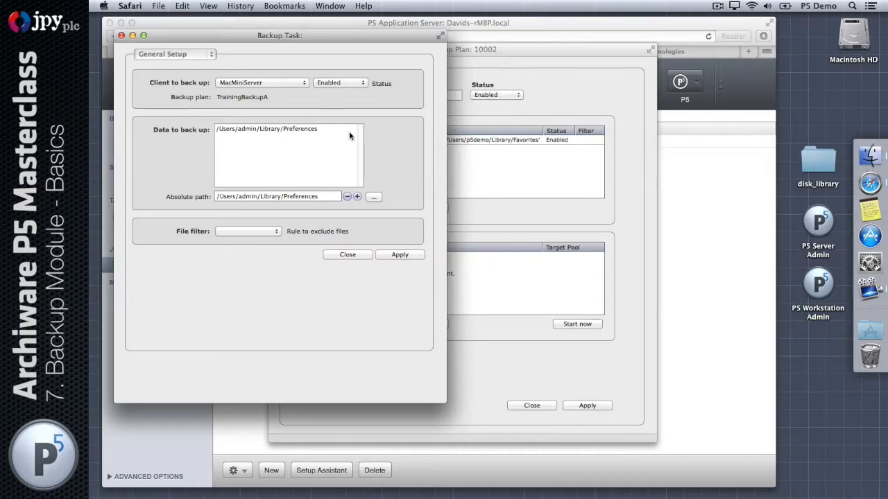
{"action": "left_click", "coordinate": [391, 255]}
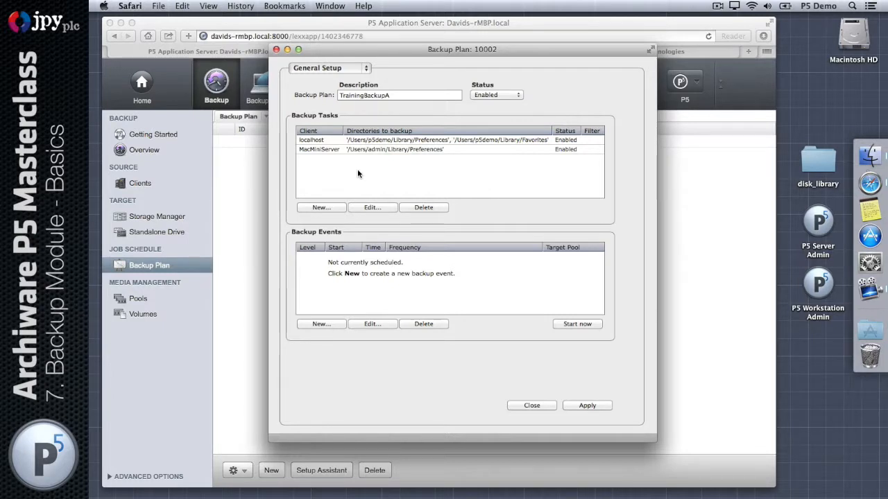
Start a new backup event for the TrainingBackupA plan
{"action": "left_click", "coordinate": [464, 156]}
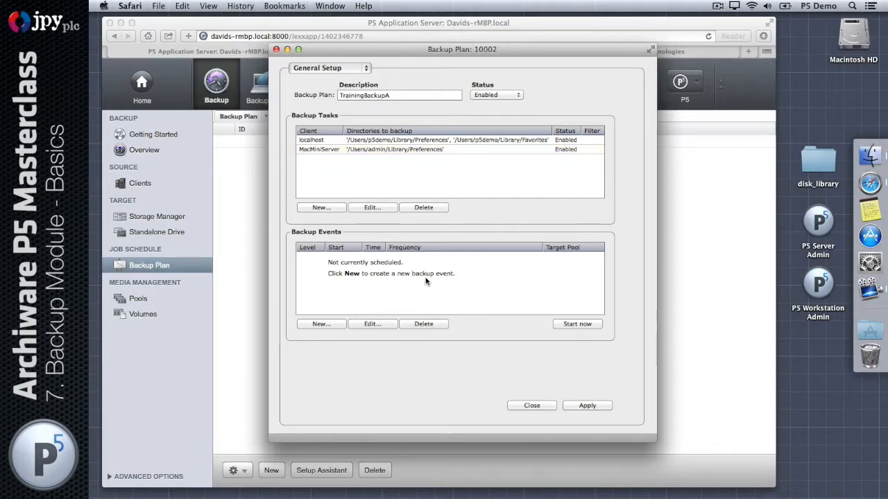
{"action": "left_click", "coordinate": [335, 322]}
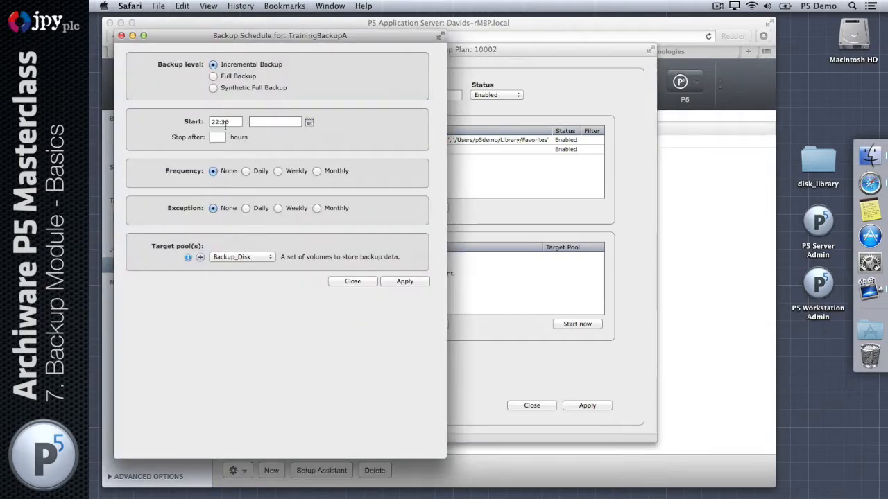
{"action": "left_click", "coordinate": [213, 76]}
{"action": "left_click", "coordinate": [213, 65]}
{"action": "left_click", "coordinate": [213, 76]}
{"action": "left_click", "coordinate": [213, 64]}
Set the new event's backup level to Full Backup and its start time to 23:59
{"action": "left_click_drag", "start_coordinate": [192, 36], "coordinate": [441, 51]}
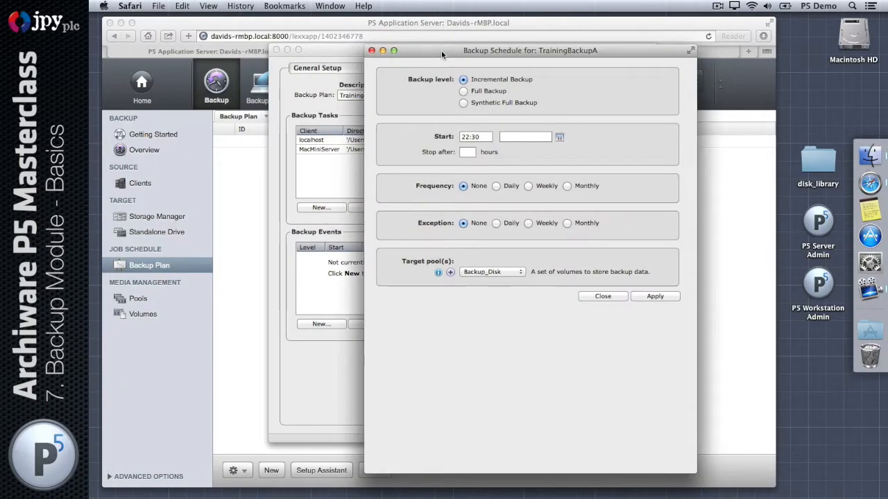
{"action": "left_click", "coordinate": [464, 90]}
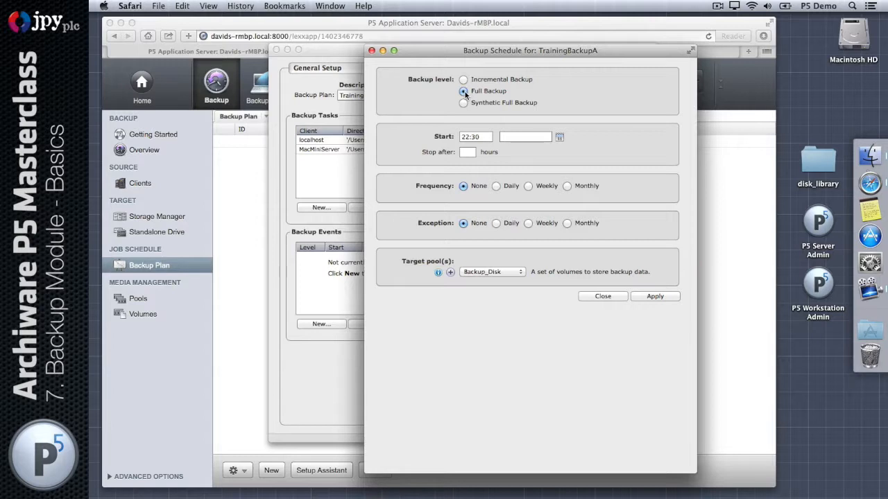
{"action": "double_click", "coordinate": [479, 139]}
{"action": "type", "text": "23"}
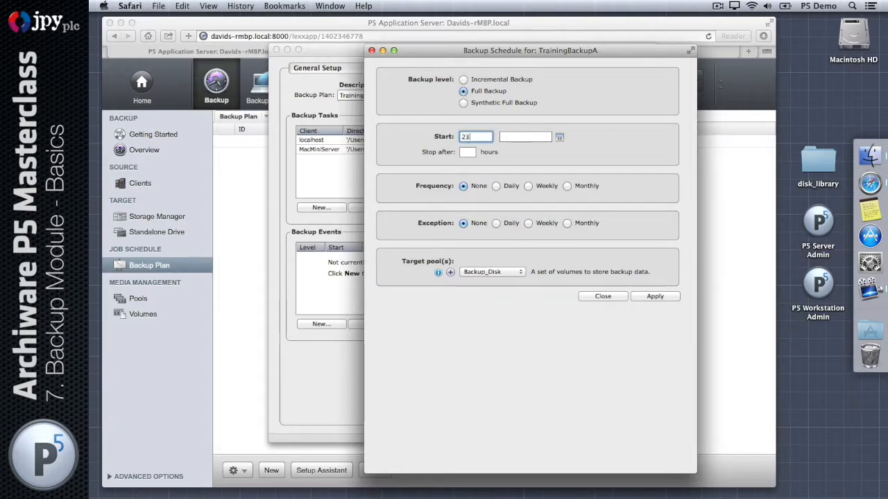
{"action": "type", "text": ":59"}
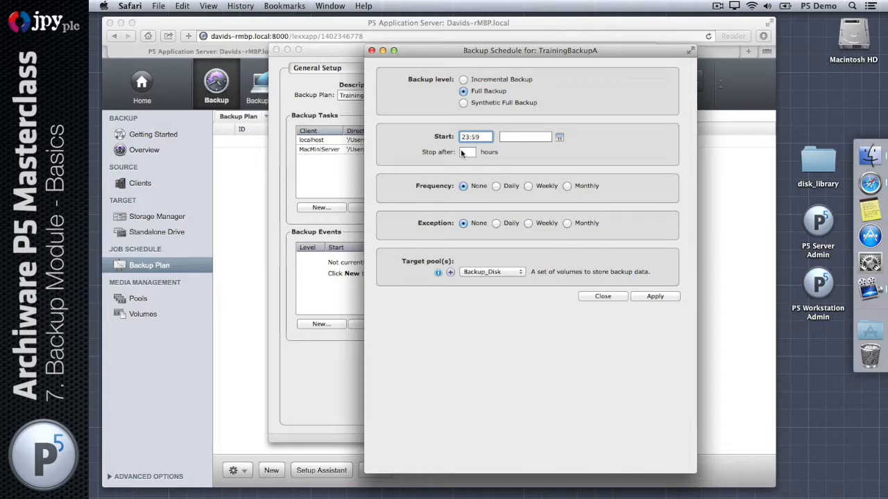
Schedule the full backup weekly on Friday with Backup_Disk as the target pool and apply the event
{"action": "left_click", "coordinate": [529, 185]}
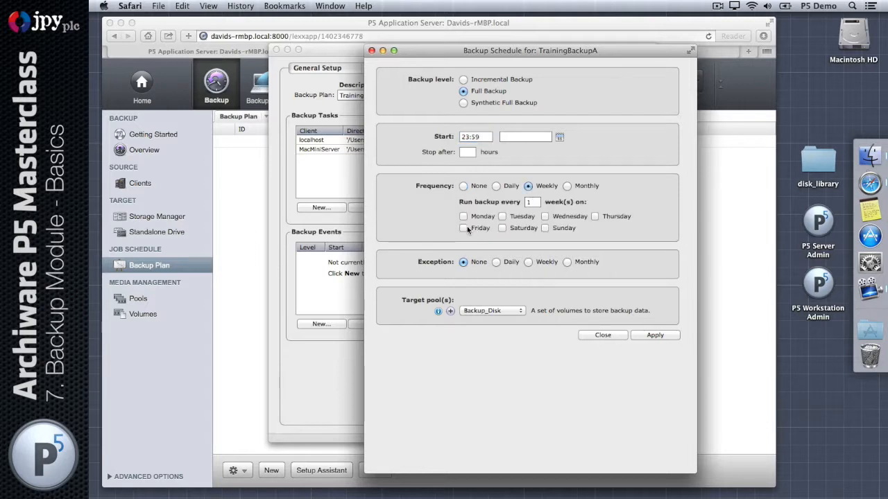
{"action": "left_click", "coordinate": [464, 227]}
{"action": "left_click", "coordinate": [513, 311]}
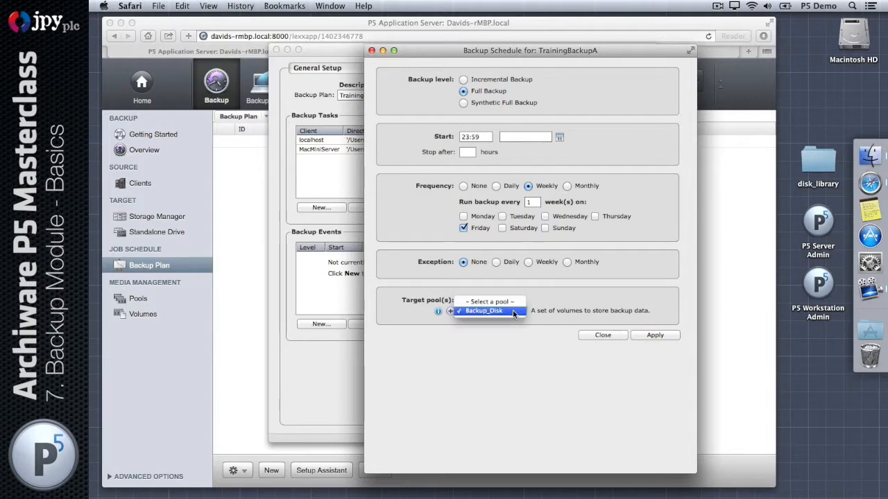
{"action": "left_click", "coordinate": [513, 312]}
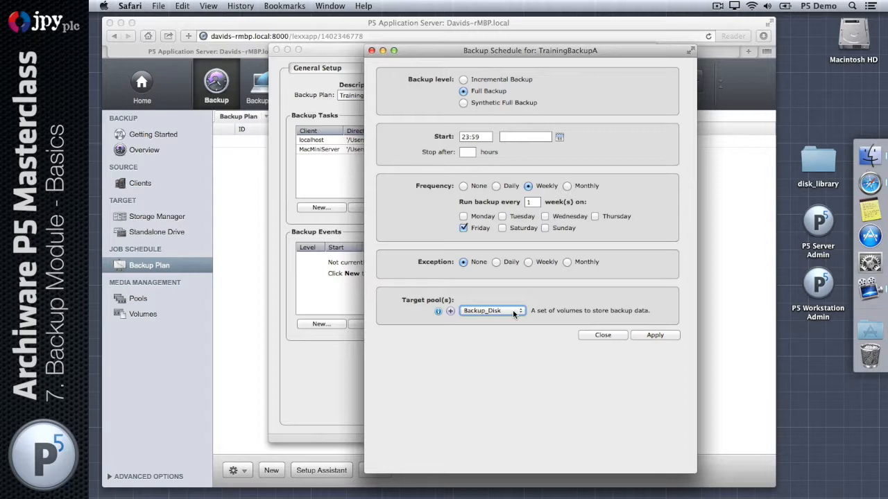
{"action": "left_click", "coordinate": [519, 311]}
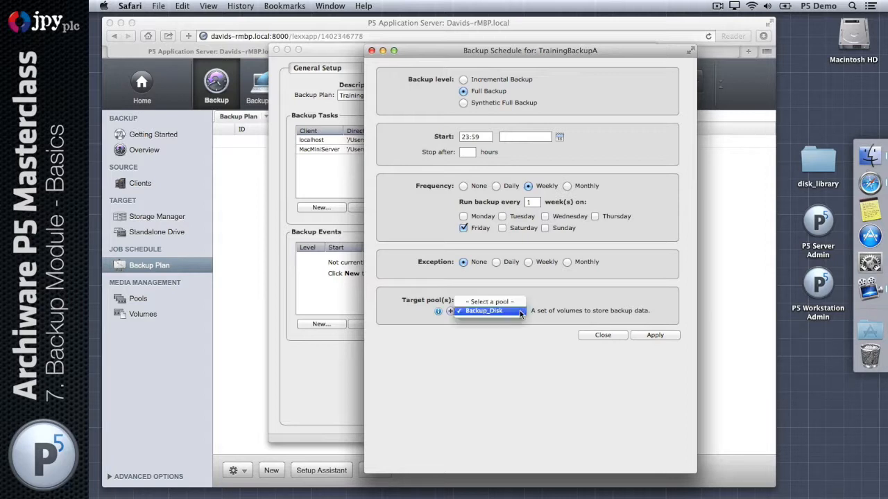
{"action": "left_click", "coordinate": [520, 311]}
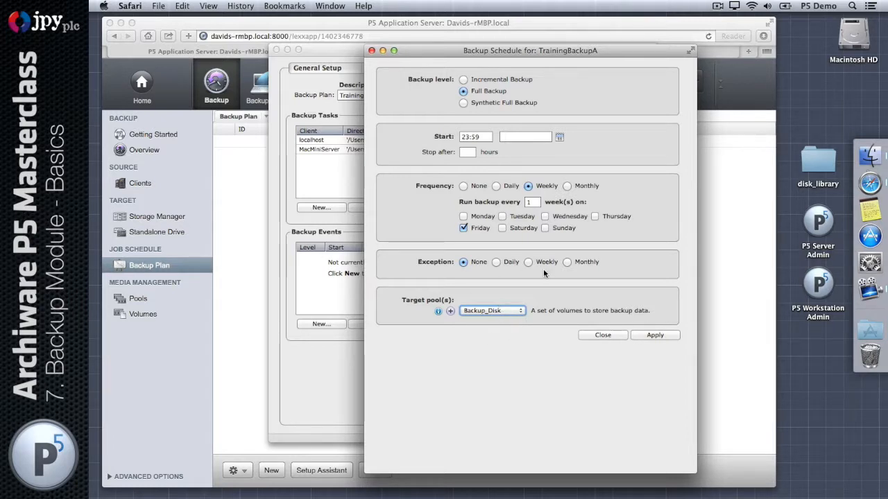
{"action": "left_click", "coordinate": [652, 335]}
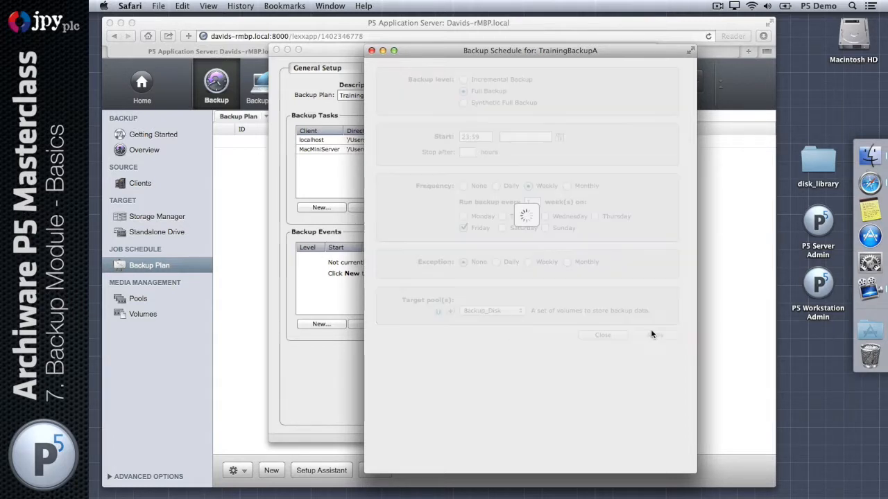
{"action": "left_click", "coordinate": [342, 257]}
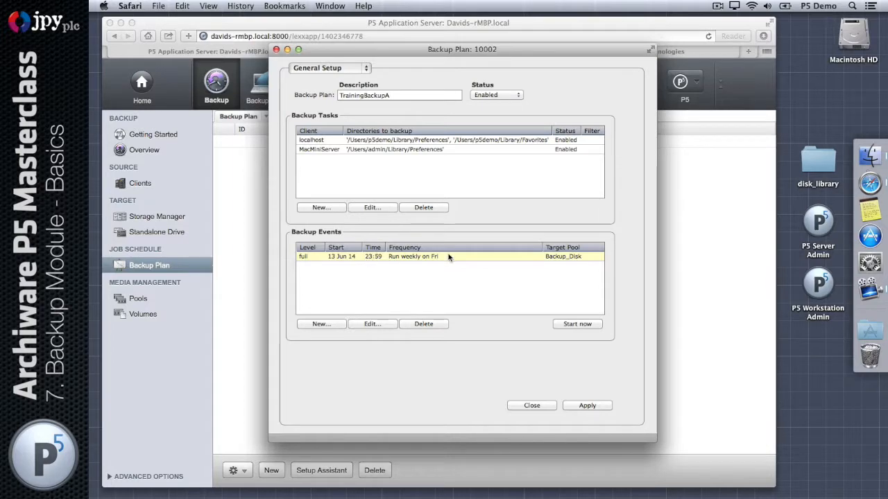
Add a second, incremental backup event to the plan that runs weekly on Monday, Tuesday, Wednesday and Thursday
{"action": "left_click", "coordinate": [323, 324]}
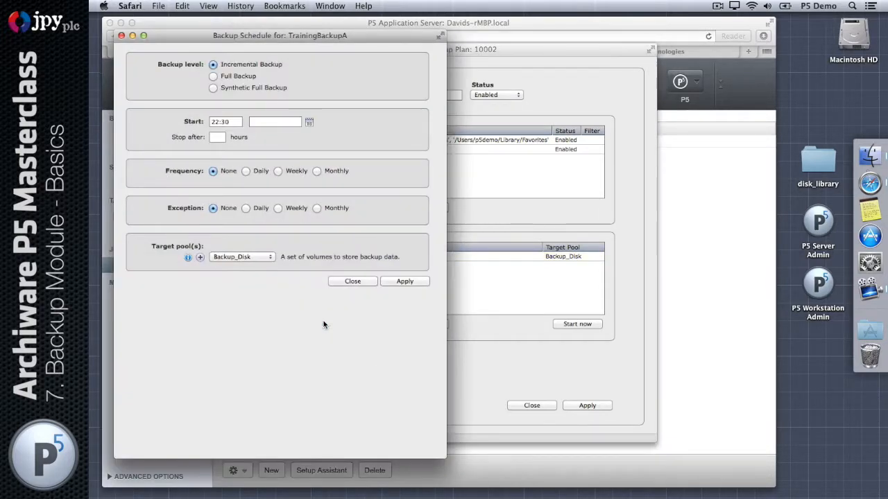
{"action": "left_click_drag", "start_coordinate": [252, 38], "coordinate": [473, 63]}
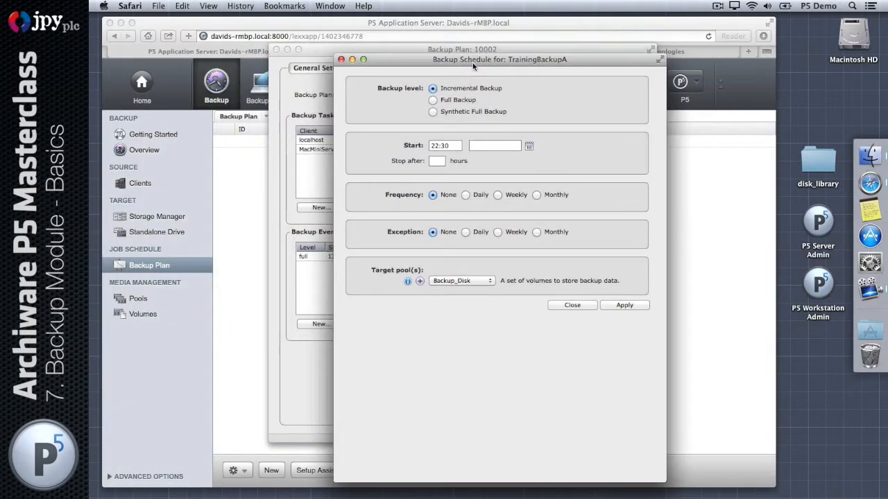
{"action": "left_click", "coordinate": [498, 195]}
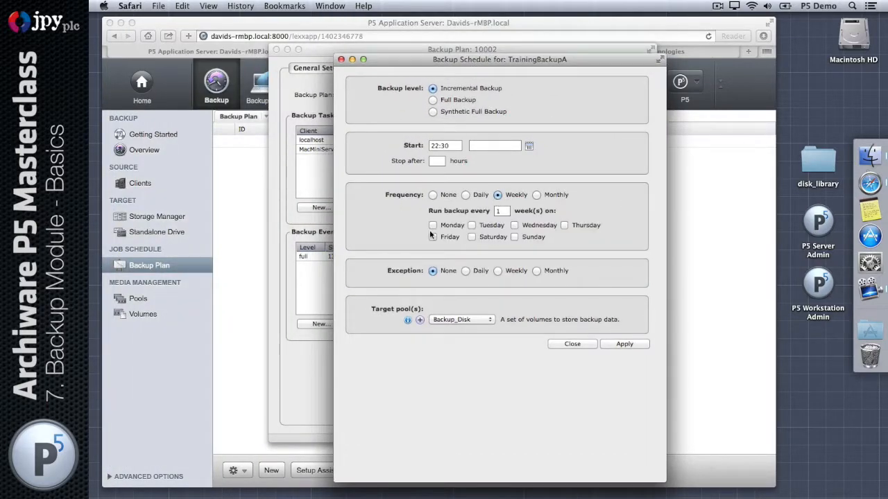
{"action": "left_click", "coordinate": [432, 225]}
{"action": "left_click", "coordinate": [471, 225]}
{"action": "left_click", "coordinate": [514, 226]}
{"action": "left_click", "coordinate": [565, 225]}
Set the incremental event's start time to 23:59 and apply the event
{"action": "double_click", "coordinate": [443, 145]}
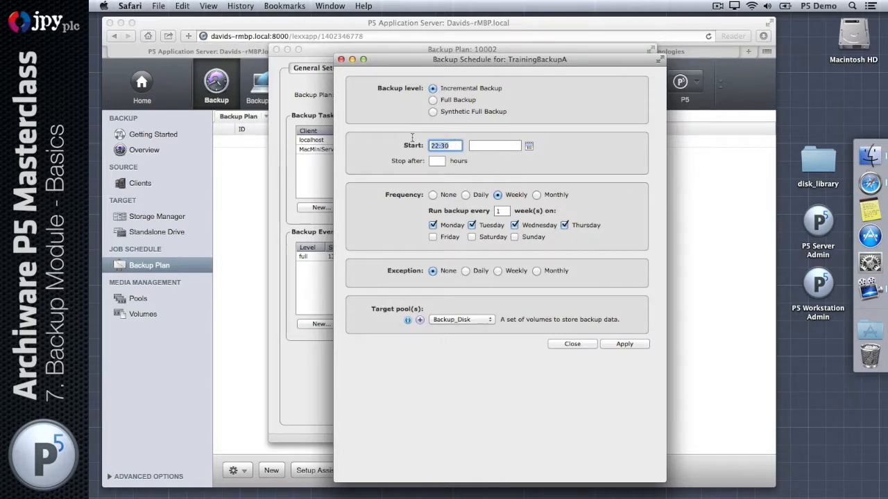
{"action": "type", "text": "23:59"}
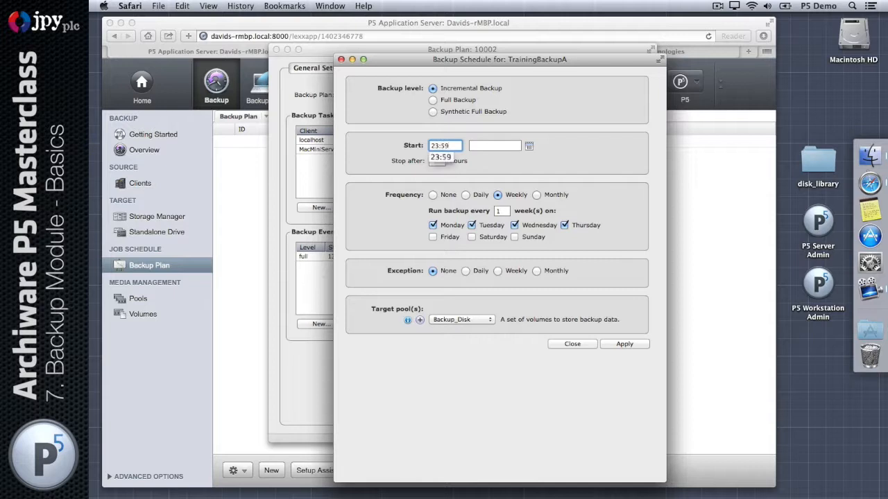
{"action": "left_click", "coordinate": [400, 201]}
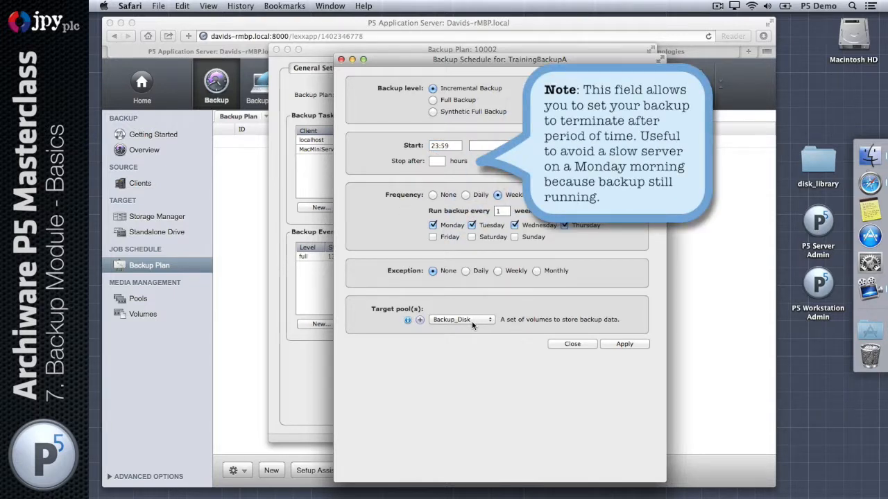
{"action": "left_click", "coordinate": [624, 345]}
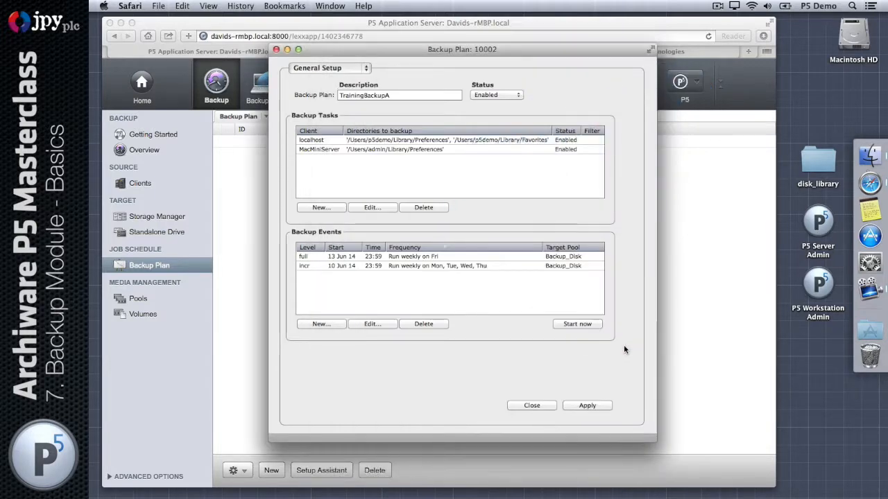
{"action": "left_click", "coordinate": [517, 264]}
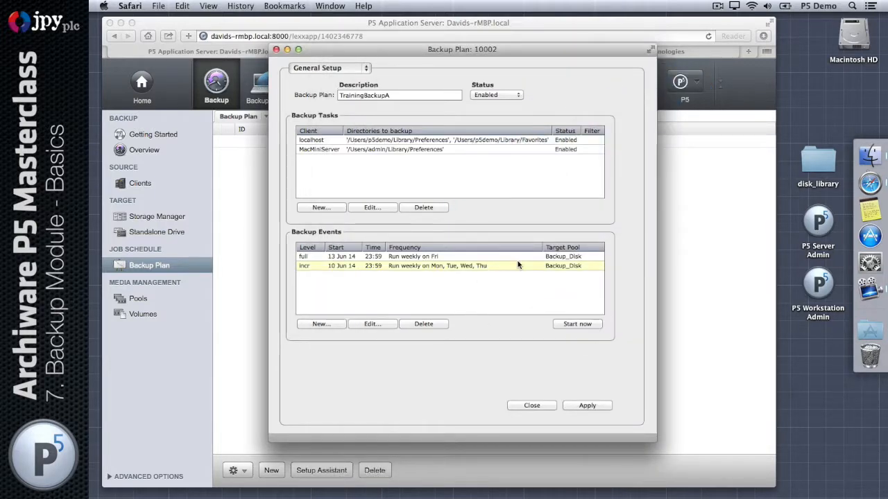
{"action": "left_click", "coordinate": [440, 258]}
{"action": "left_click", "coordinate": [441, 265]}
Open the incremental backup event and examine the settings offered for the None, Daily and Weekly frequencies
{"action": "left_click", "coordinate": [418, 266]}
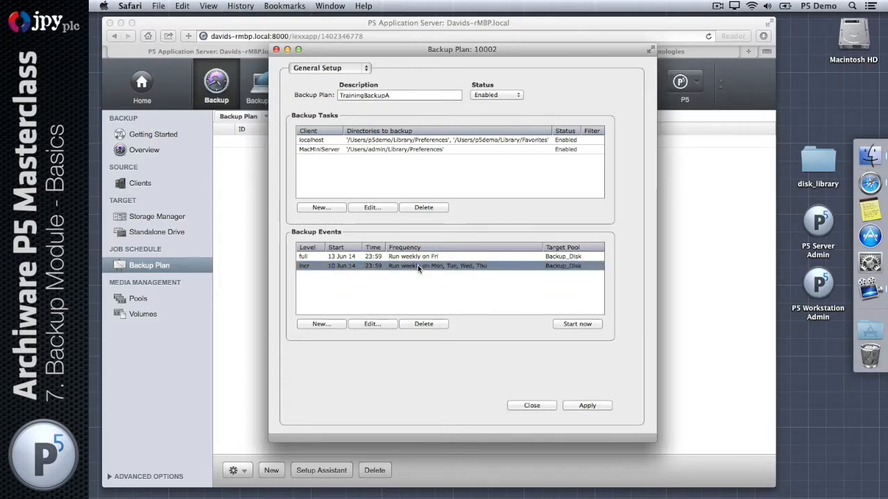
{"action": "double_click", "coordinate": [418, 266]}
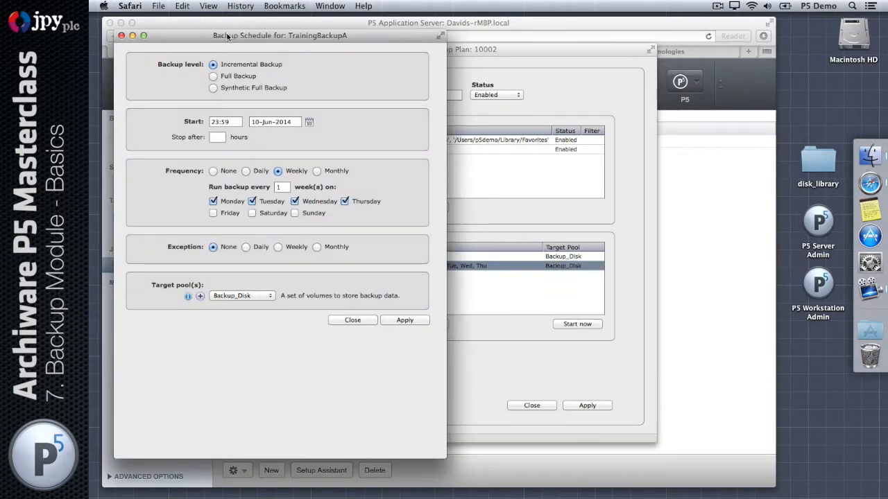
{"action": "left_click_drag", "start_coordinate": [277, 36], "coordinate": [508, 48]}
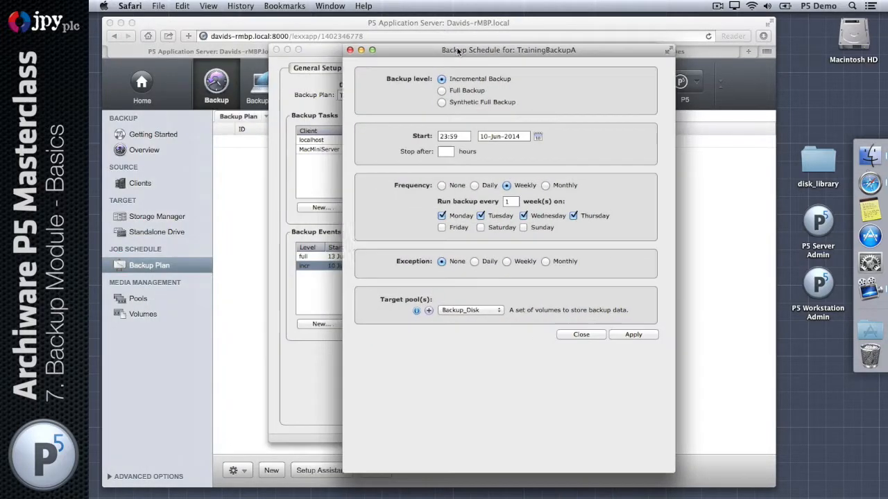
{"action": "left_click", "coordinate": [444, 186]}
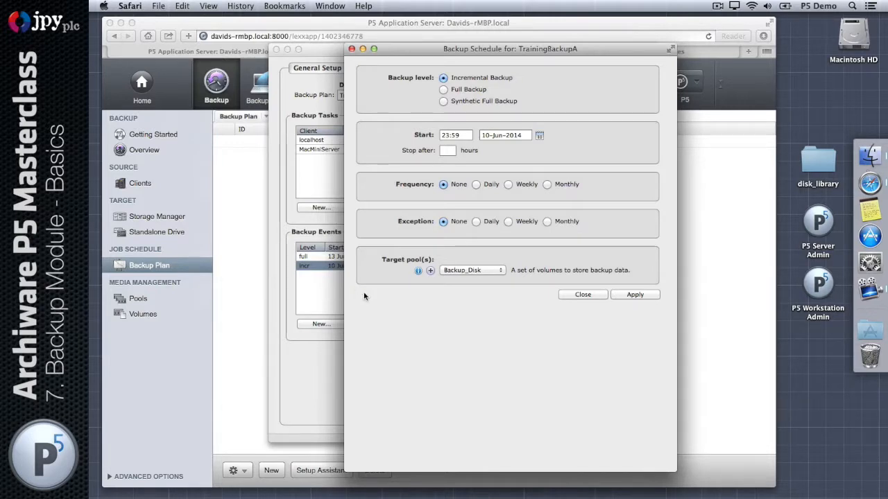
{"action": "left_click", "coordinate": [476, 184]}
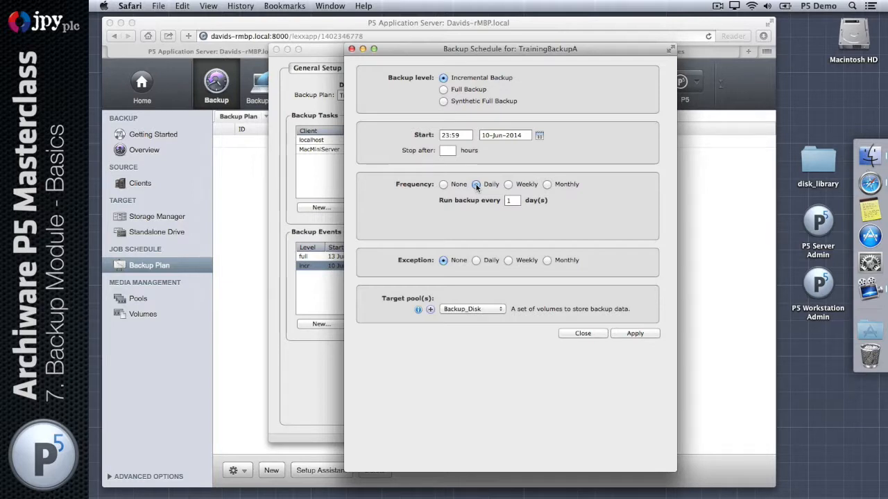
{"action": "left_click", "coordinate": [516, 200]}
{"action": "left_click", "coordinate": [509, 185]}
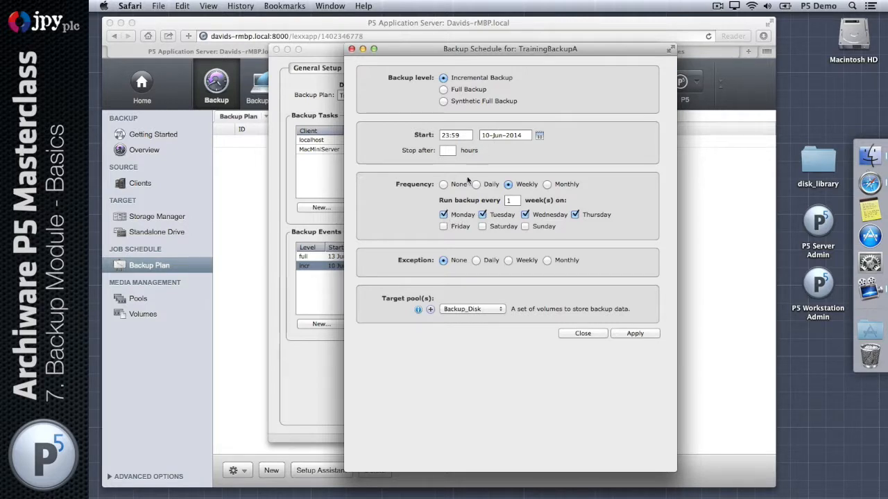
Examine the Monthly frequency's occurrence and weekday choices for the incremental event, and return the frequency to Weekly
{"action": "left_click", "coordinate": [513, 200]}
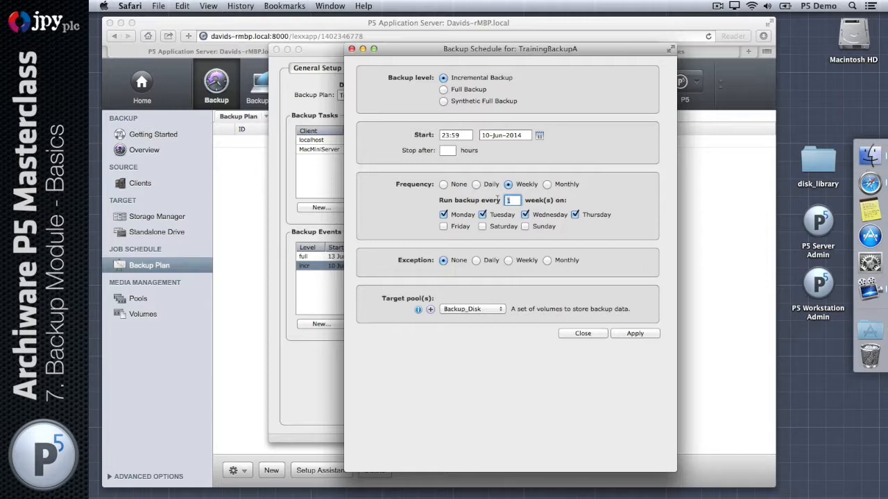
{"action": "left_click", "coordinate": [547, 184]}
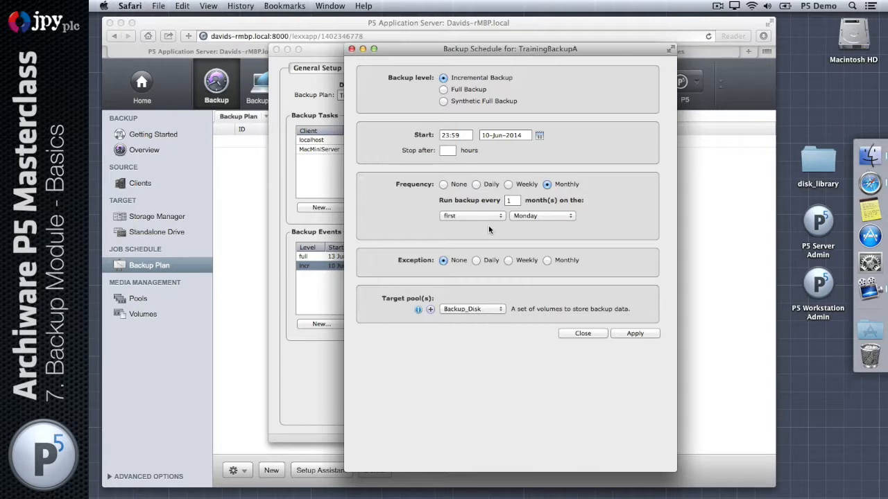
{"action": "left_click", "coordinate": [496, 216]}
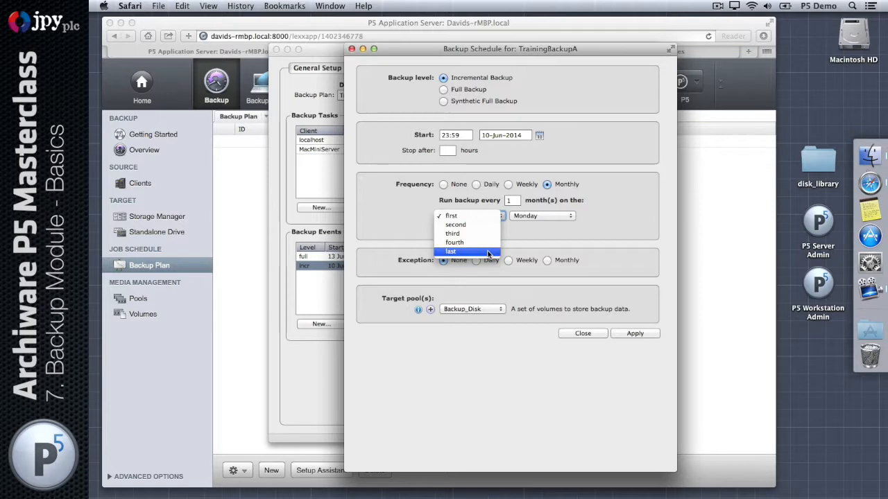
{"action": "left_click", "coordinate": [485, 216]}
{"action": "left_click", "coordinate": [532, 217]}
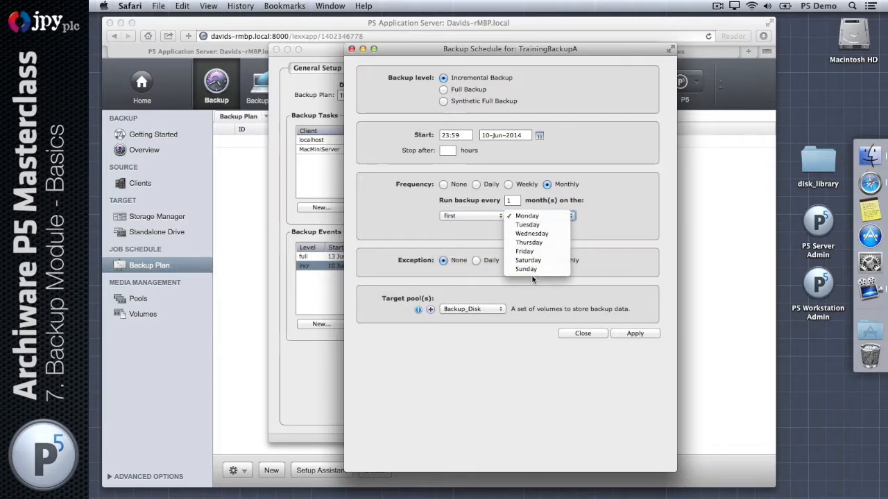
{"action": "left_click", "coordinate": [460, 236]}
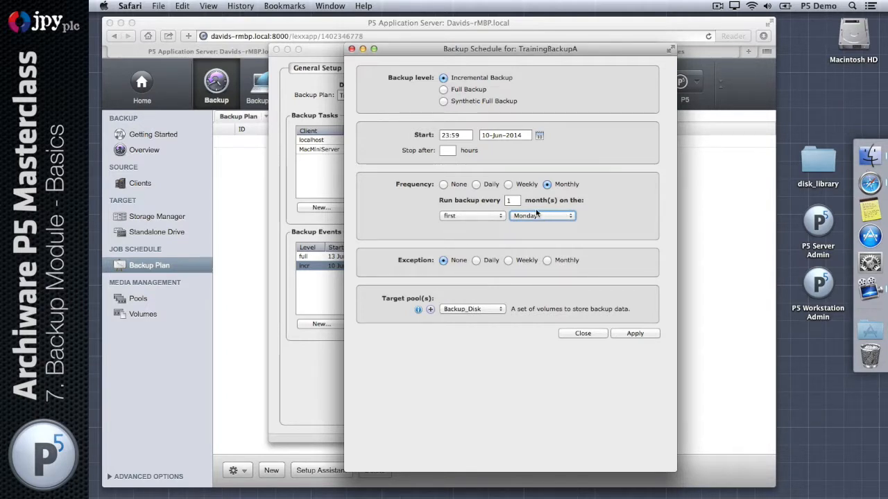
{"action": "left_click", "coordinate": [475, 184]}
{"action": "left_click", "coordinate": [508, 185]}
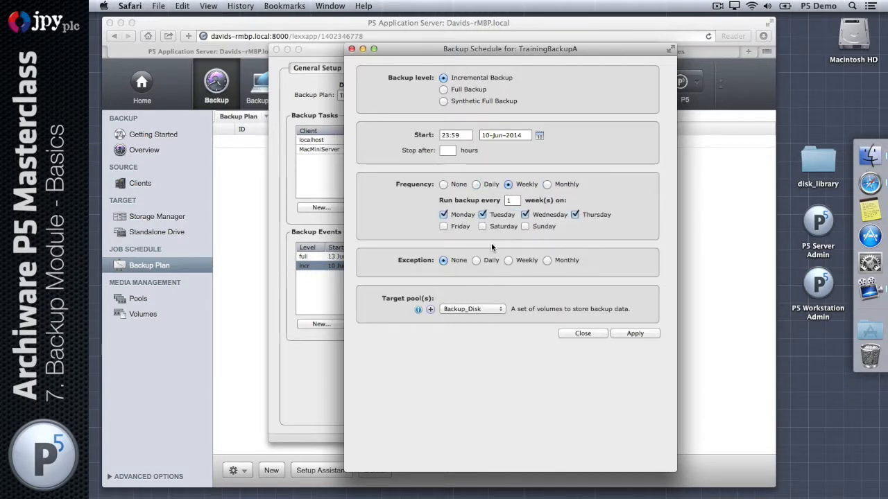
Examine the Daily exception and alternate target pool options, restore the exception to None, remove the extra pool row, and close the event
{"action": "left_click", "coordinate": [475, 260]}
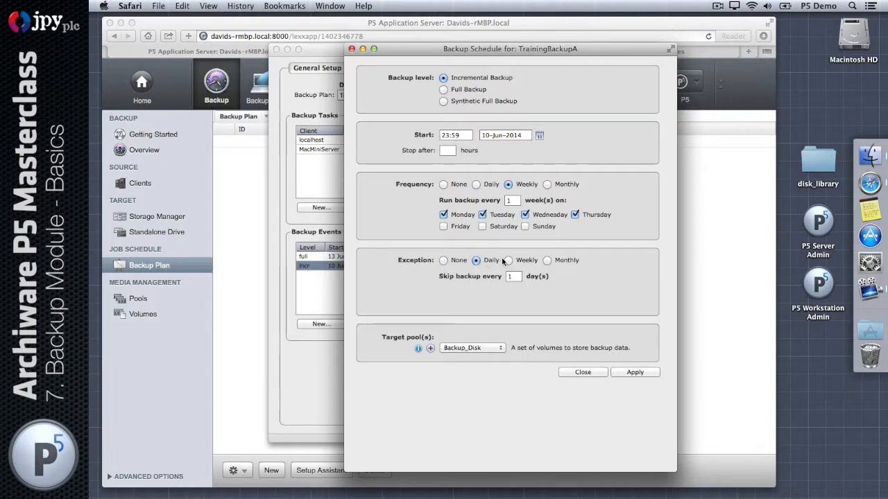
{"action": "left_click", "coordinate": [509, 260]}
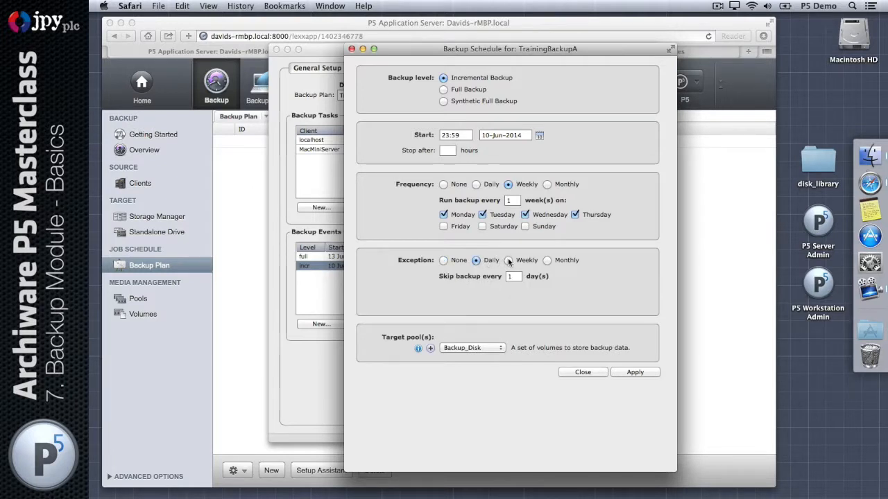
{"action": "left_click", "coordinate": [444, 260]}
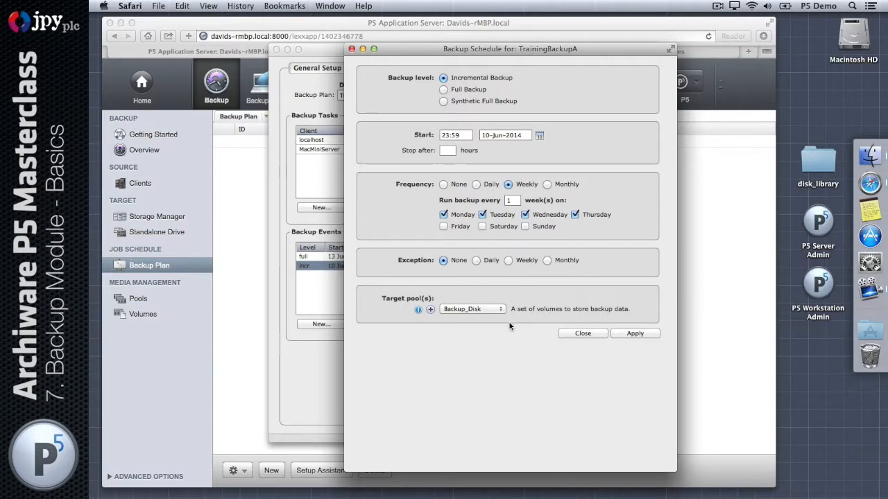
{"action": "left_click", "coordinate": [431, 310]}
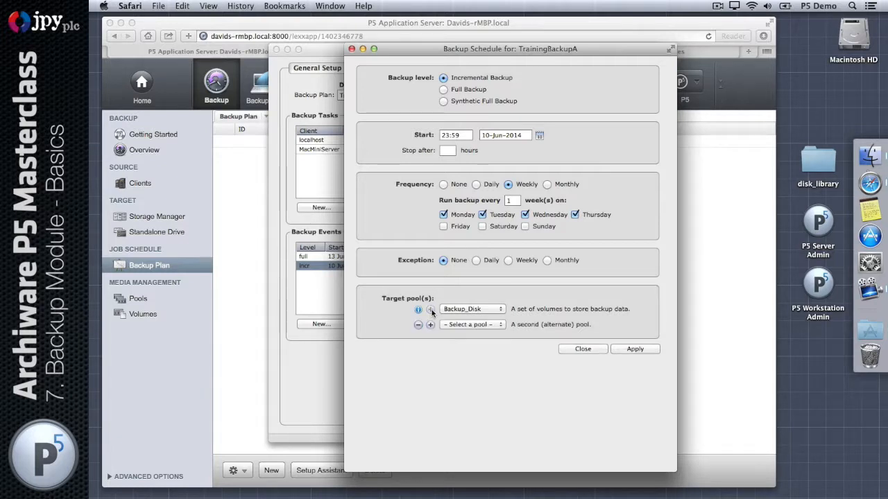
{"action": "left_click", "coordinate": [417, 324]}
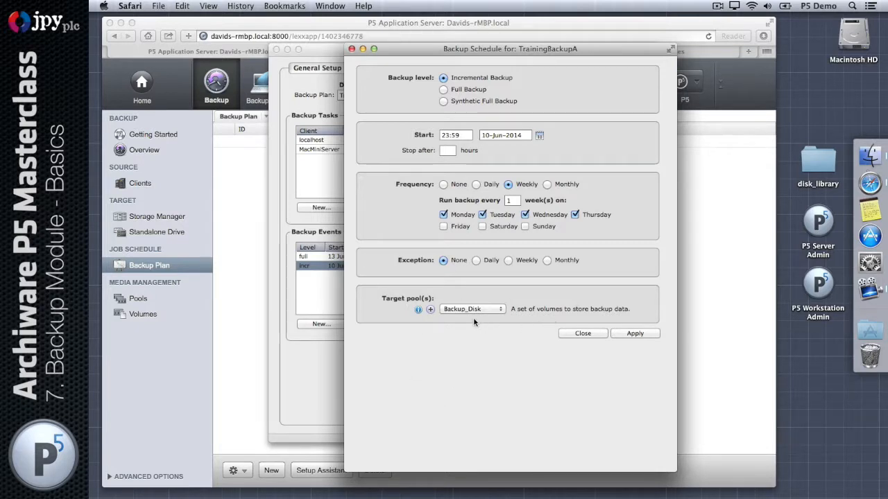
{"action": "left_click", "coordinate": [587, 334]}
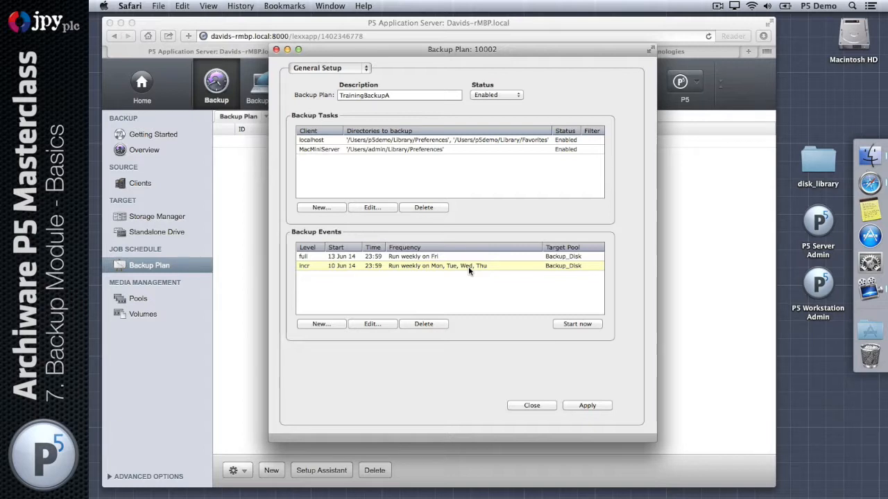
Review the backup plan's Additional Options for backup, recycle policy and logging, and return to General Setup
{"action": "left_click", "coordinate": [330, 68]}
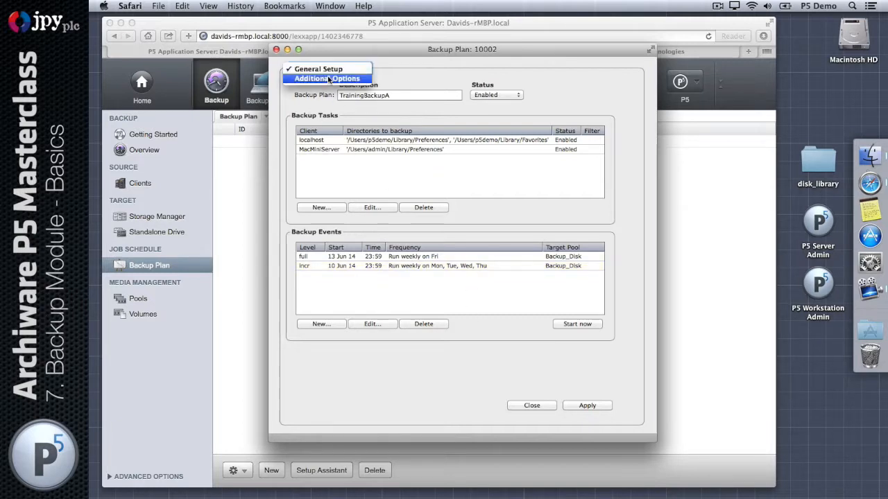
{"action": "left_click", "coordinate": [329, 80]}
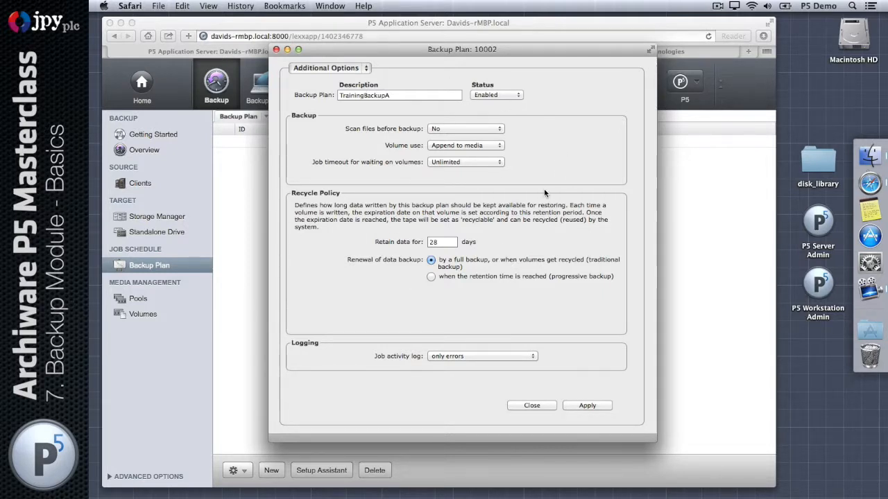
{"action": "left_click", "coordinate": [328, 68]}
{"action": "left_click", "coordinate": [310, 61]}
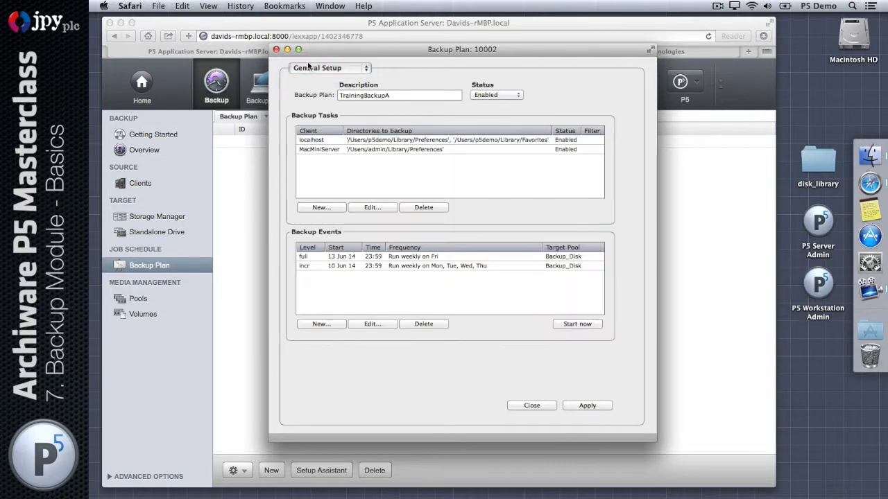
Apply the TrainingBackupA plan, check its listed backup tasks and events, and close the plan
{"action": "left_click", "coordinate": [582, 406]}
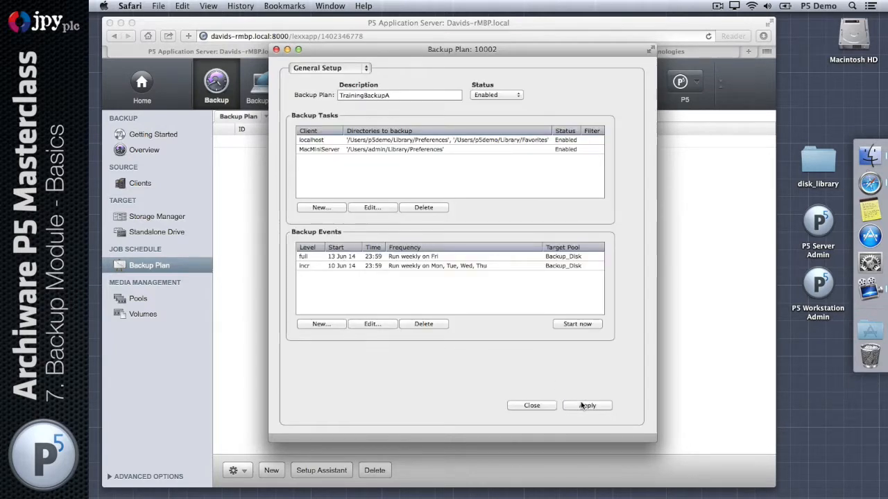
{"action": "left_click", "coordinate": [436, 267]}
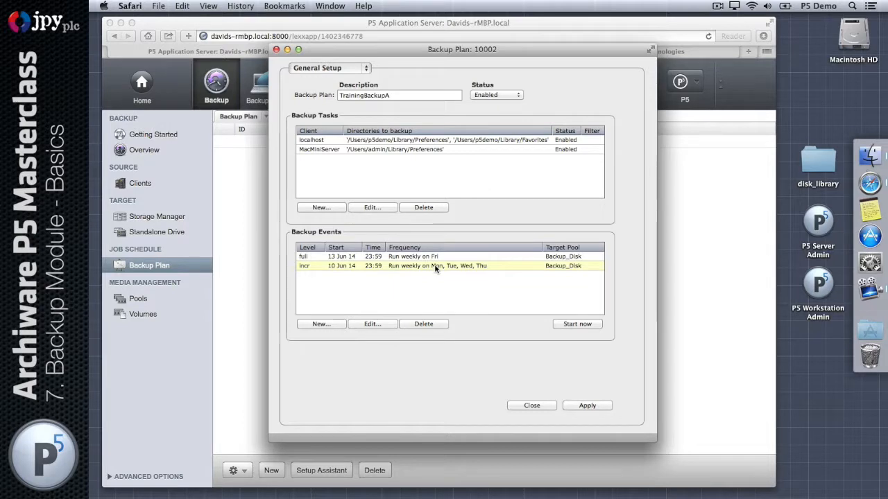
{"action": "left_click", "coordinate": [342, 143]}
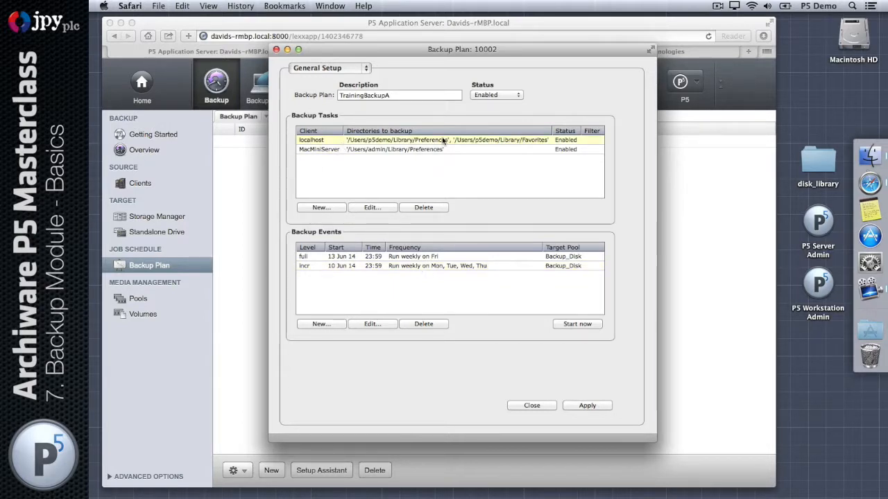
{"action": "left_click", "coordinate": [528, 149]}
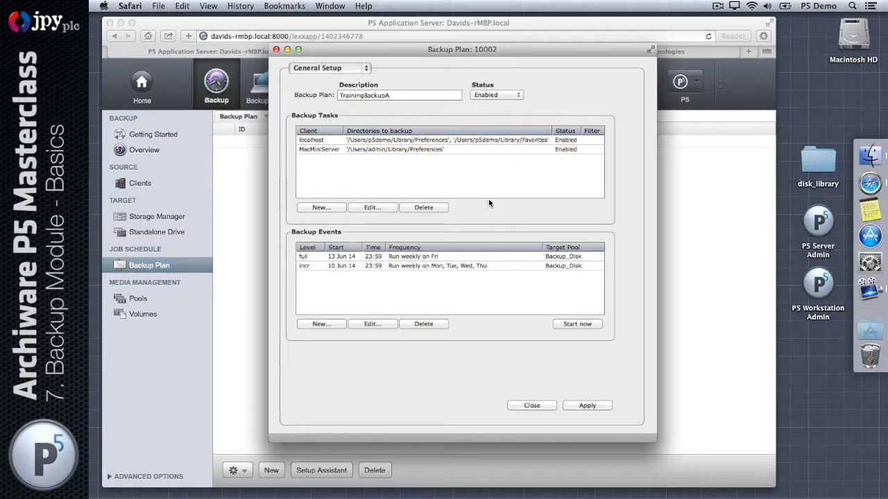
{"action": "left_click", "coordinate": [466, 267]}
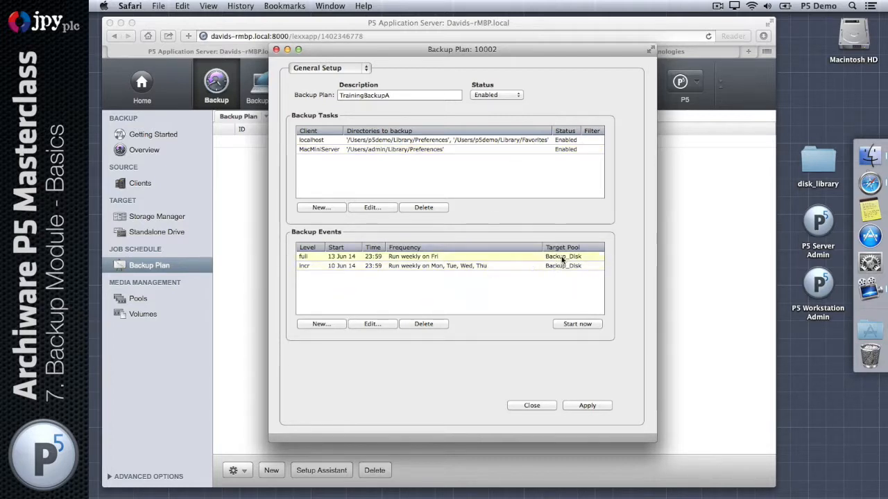
{"action": "left_click", "coordinate": [530, 406]}
Check the free space and volume count of the Backup_Disk pool, and view the list of labelled volumes
{"action": "left_click", "coordinate": [138, 299]}
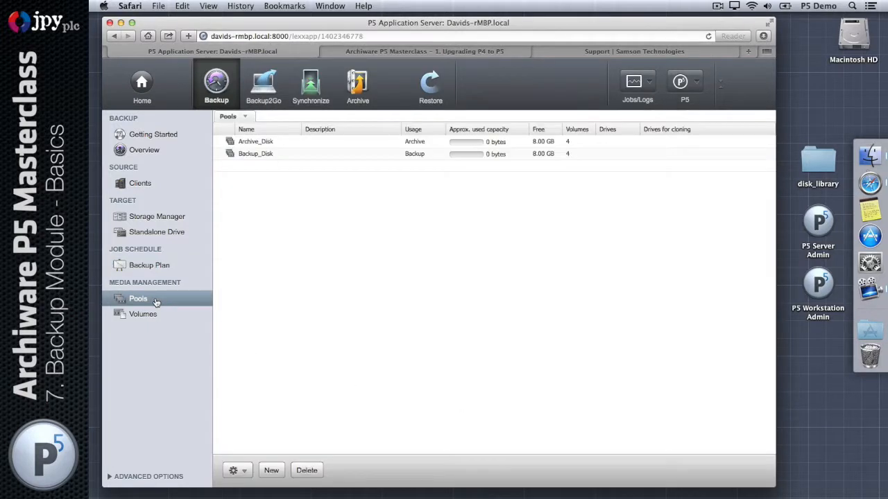
{"action": "left_click", "coordinate": [285, 157]}
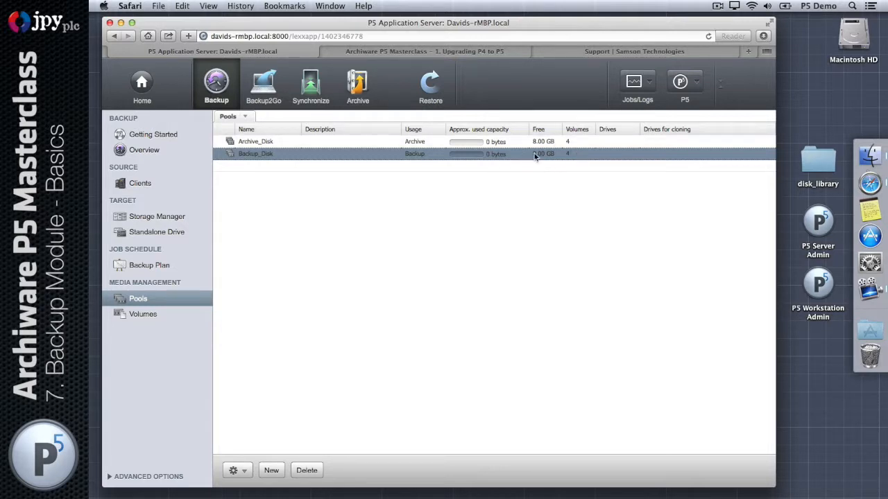
{"action": "left_click", "coordinate": [151, 315]}
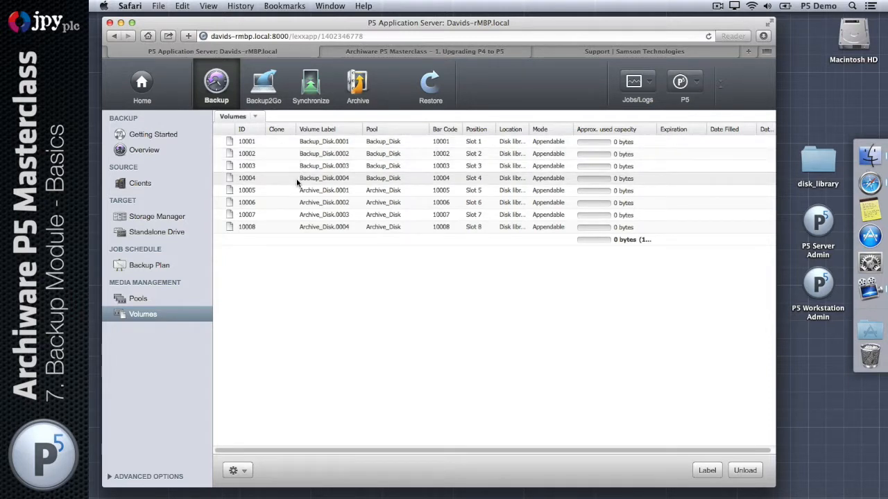
Switch to Finder, inspect volume files 10001 to 10004 in the disk_library folder, and close its window
{"action": "double_click", "coordinate": [809, 166]}
{"action": "left_click", "coordinate": [492, 218]}
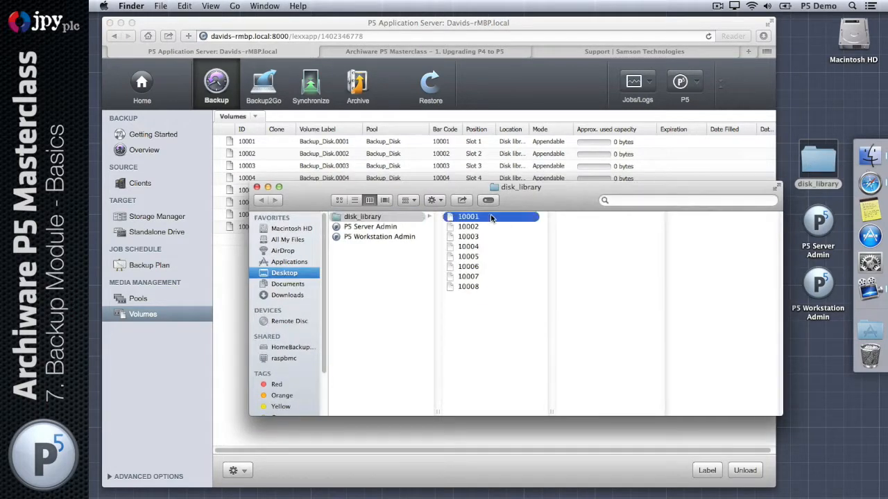
{"action": "key", "text": "Down"}
{"action": "key", "text": "Down"}
{"action": "key", "text": "Down"}
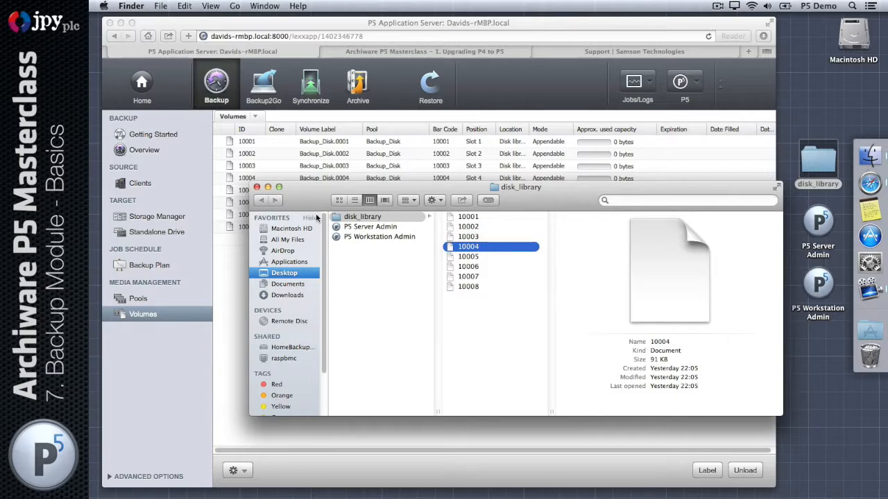
{"action": "left_click", "coordinate": [256, 187]}
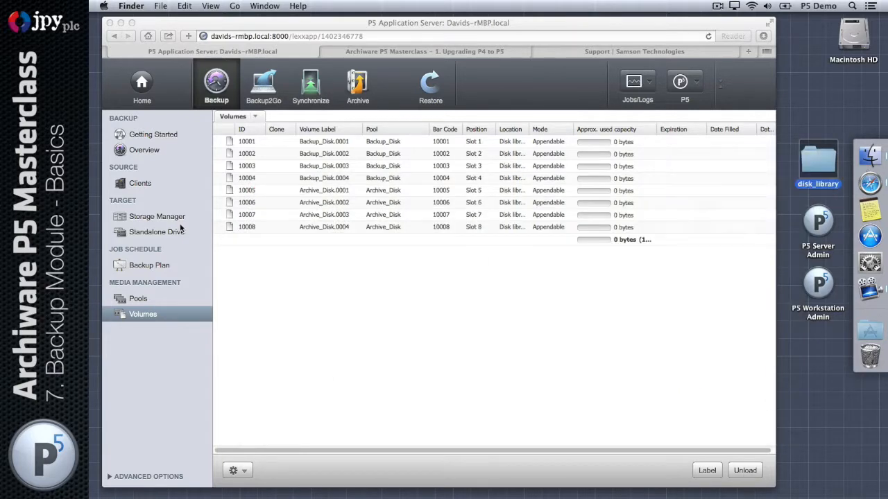
Reopen the TrainingBackupA plan and start its full backup event immediately for all listed clients
{"action": "left_click", "coordinate": [149, 267]}
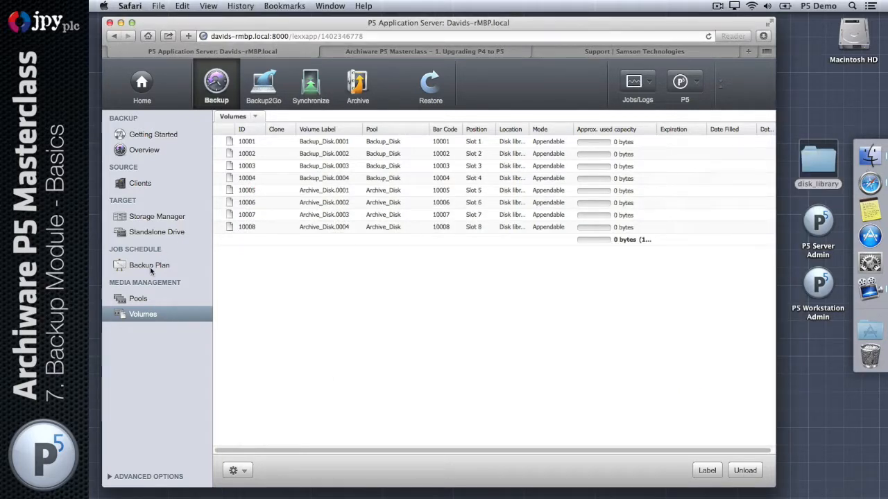
{"action": "left_click", "coordinate": [281, 142]}
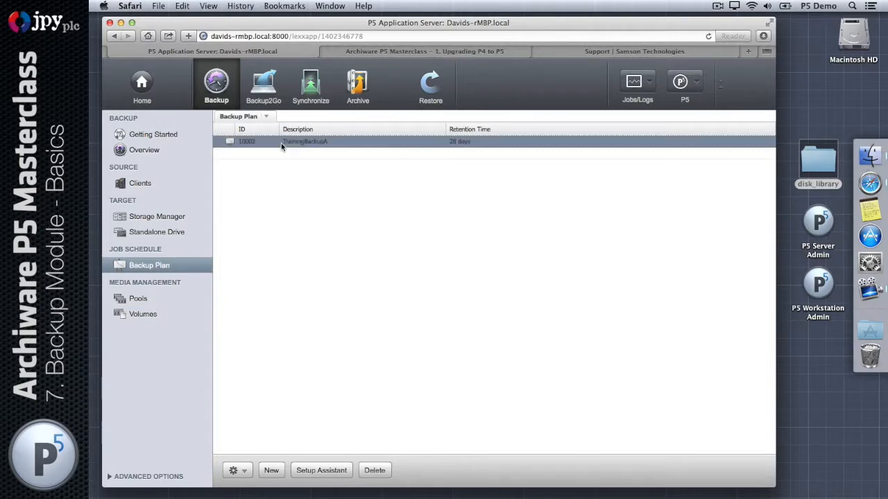
{"action": "double_click", "coordinate": [280, 143]}
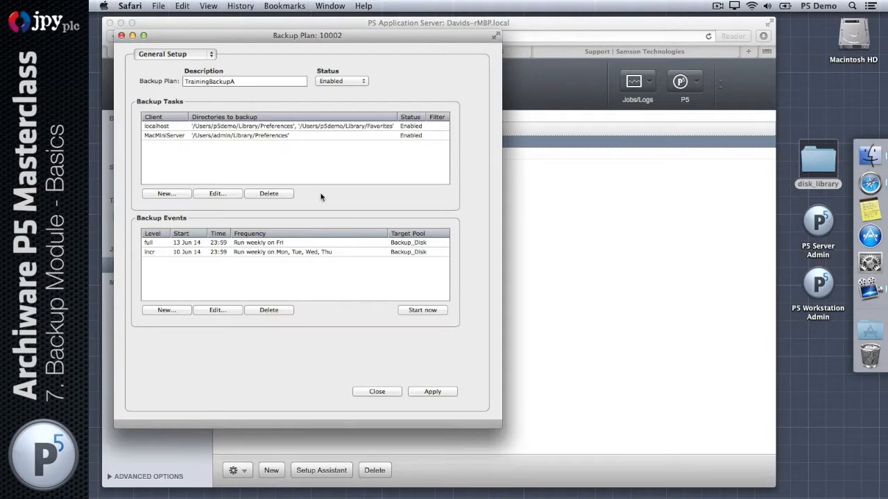
{"action": "left_click", "coordinate": [259, 135]}
{"action": "left_click", "coordinate": [202, 242]}
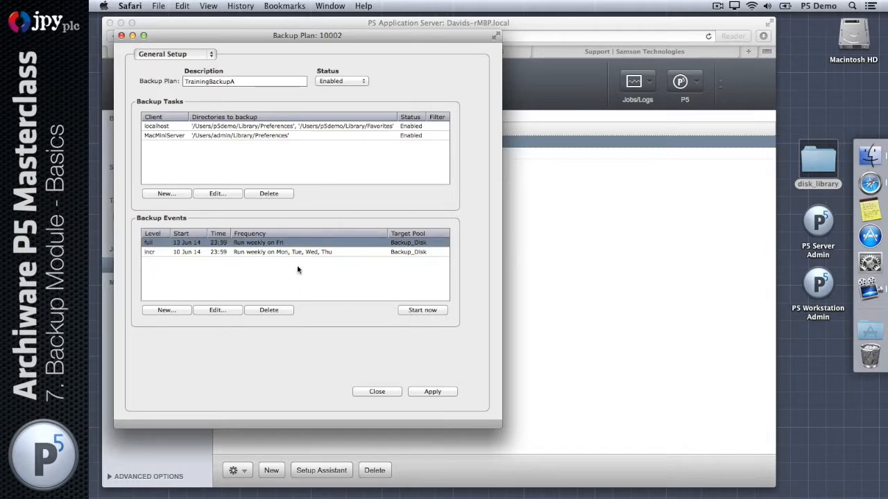
{"action": "left_click", "coordinate": [424, 312]}
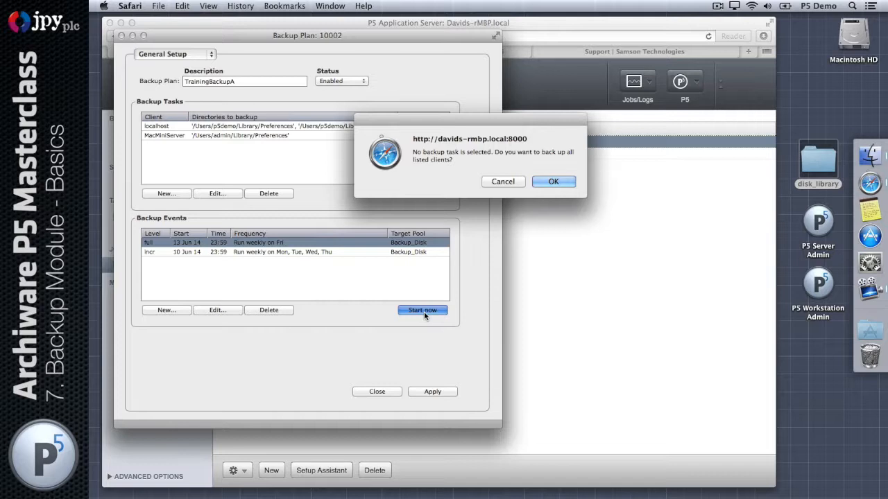
{"action": "left_click", "coordinate": [551, 182]}
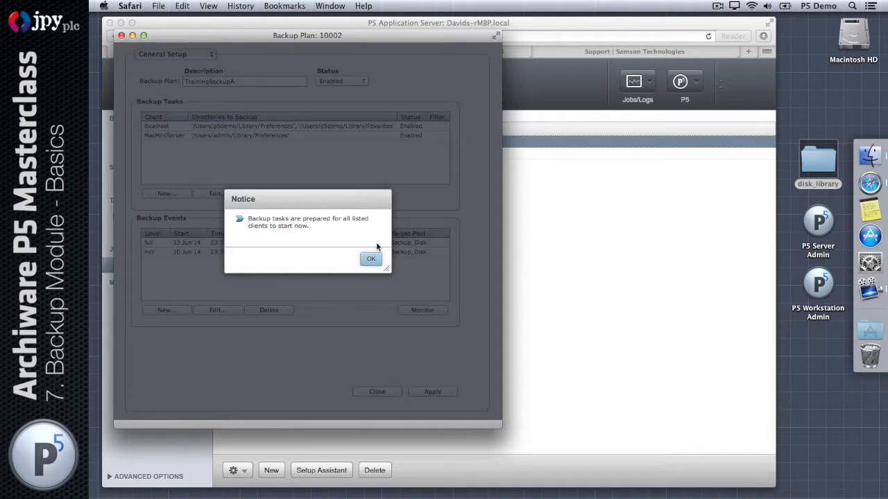
{"action": "left_click", "coordinate": [371, 260]}
{"action": "left_click", "coordinate": [371, 259]}
Open the job monitor and examine the TrainingBackupA full backup jobs and the backup index save jobs
{"action": "left_click", "coordinate": [415, 311]}
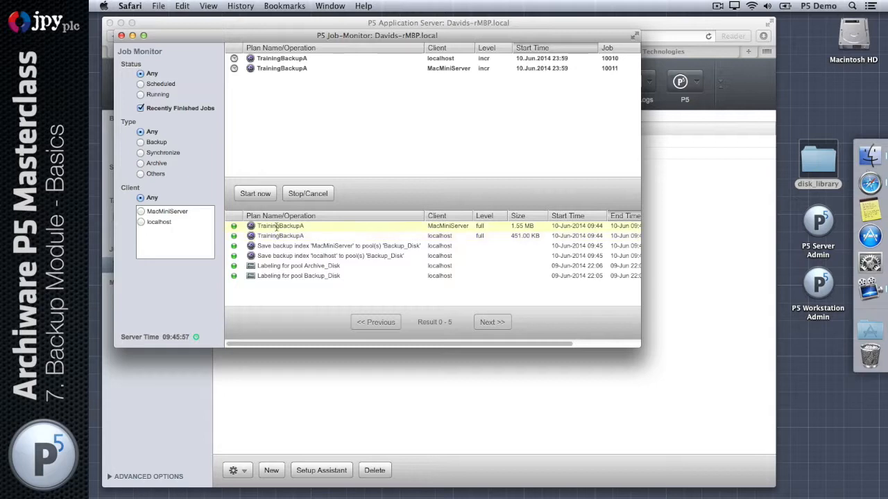
{"action": "left_click", "coordinate": [452, 245]}
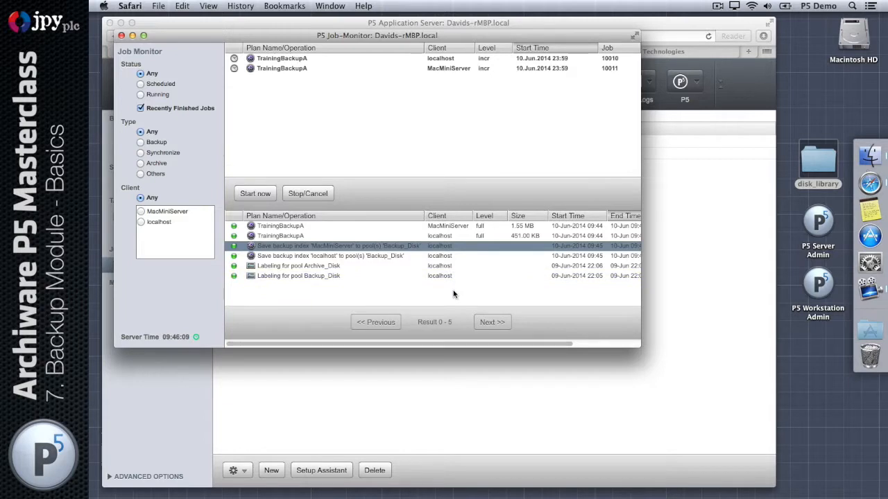
{"action": "left_click", "coordinate": [497, 229]}
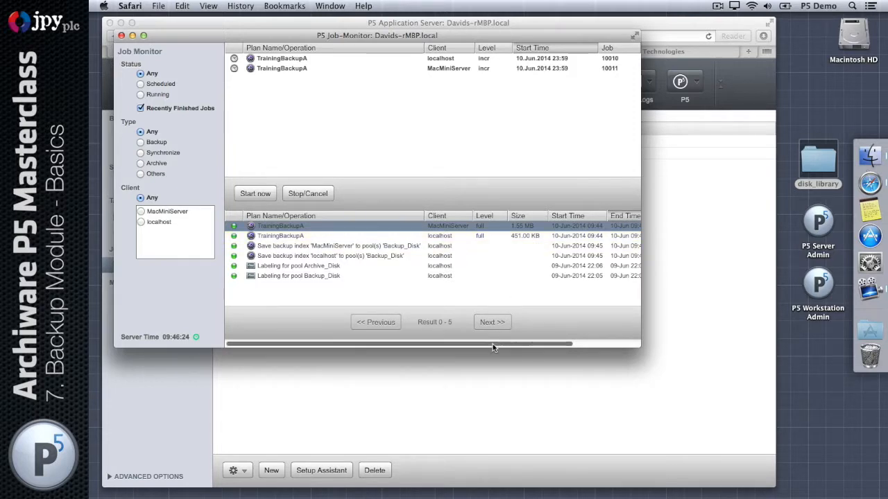
Check the end times and durations of the finished jobs, and move the job monitor window clear of the navigation pane
{"action": "left_click_drag", "start_coordinate": [493, 344], "coordinate": [572, 346]}
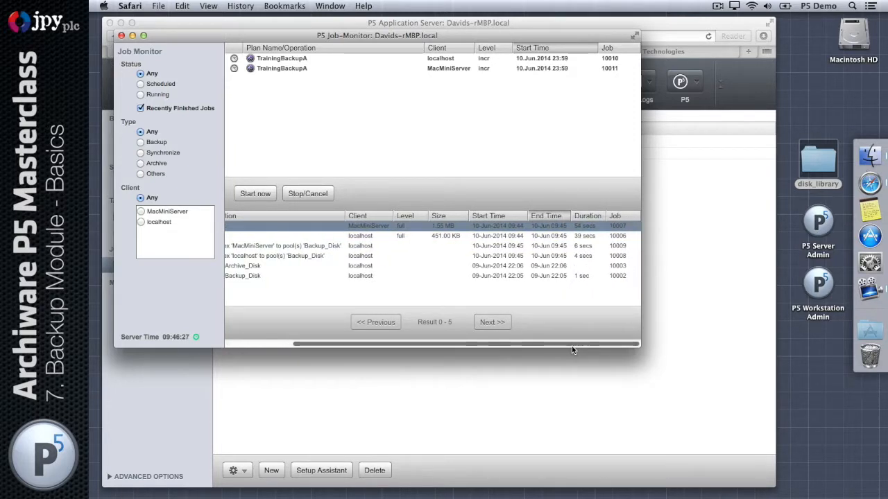
{"action": "left_click_drag", "start_coordinate": [571, 346], "coordinate": [334, 333]}
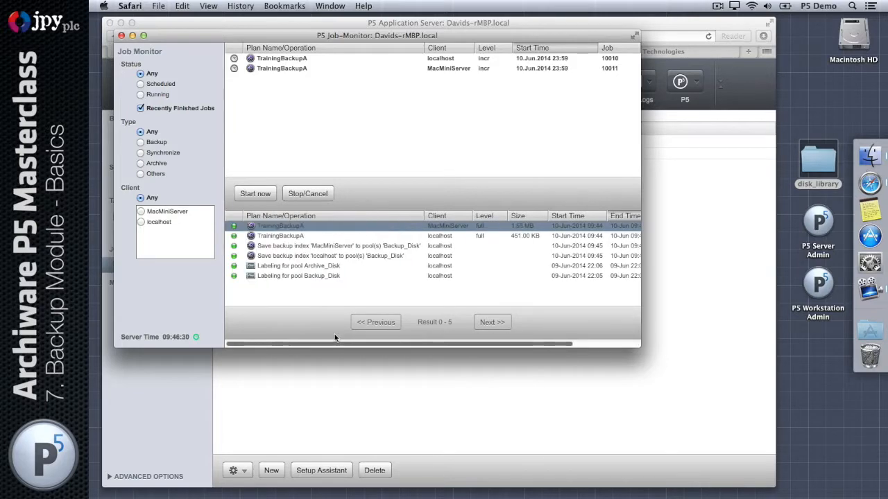
{"action": "left_click_drag", "start_coordinate": [197, 41], "coordinate": [264, 82]}
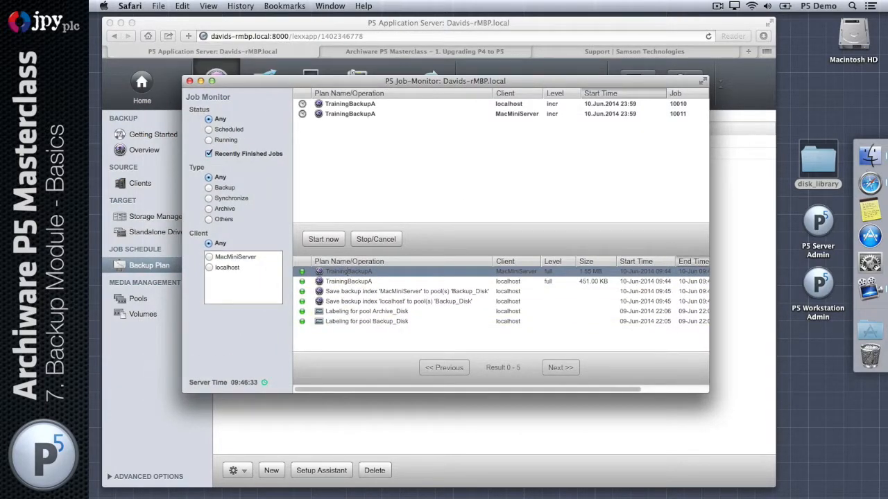
Examine the MacMiniServer full backup job's details, volume entry and extended log, and close both report windows
{"action": "double_click", "coordinate": [347, 271]}
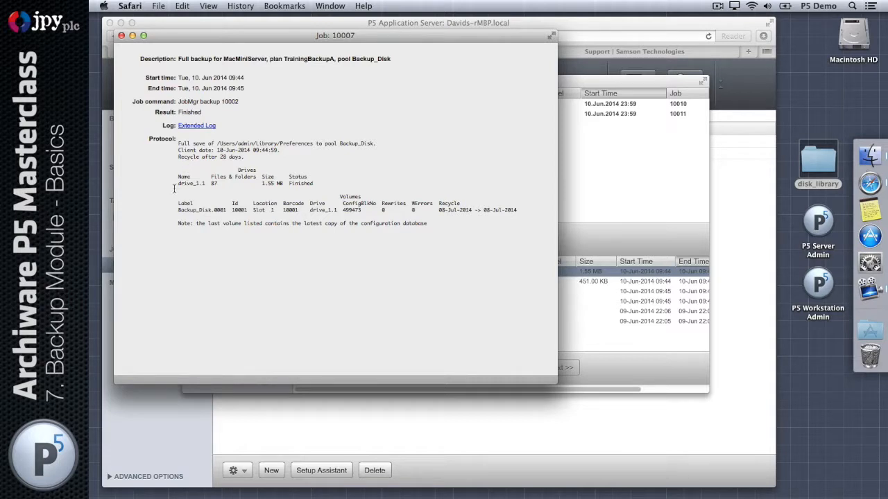
{"action": "left_click_drag", "start_coordinate": [174, 187], "coordinate": [184, 212]}
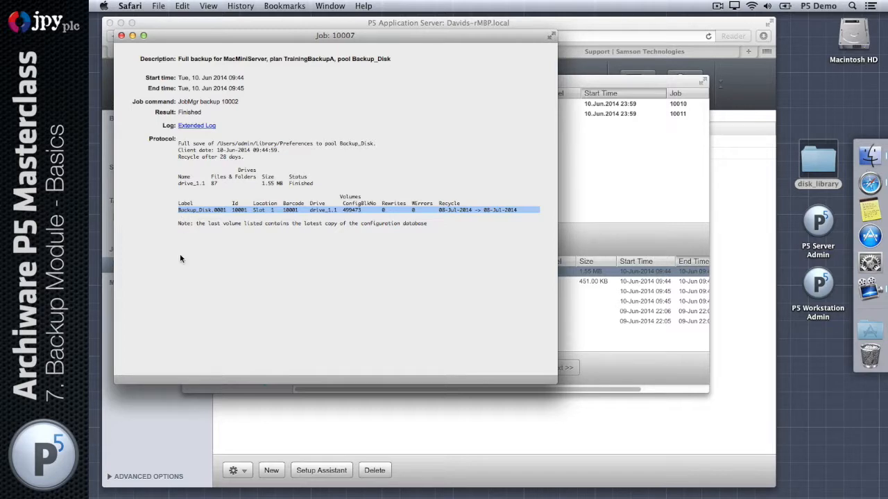
{"action": "left_click", "coordinate": [196, 126]}
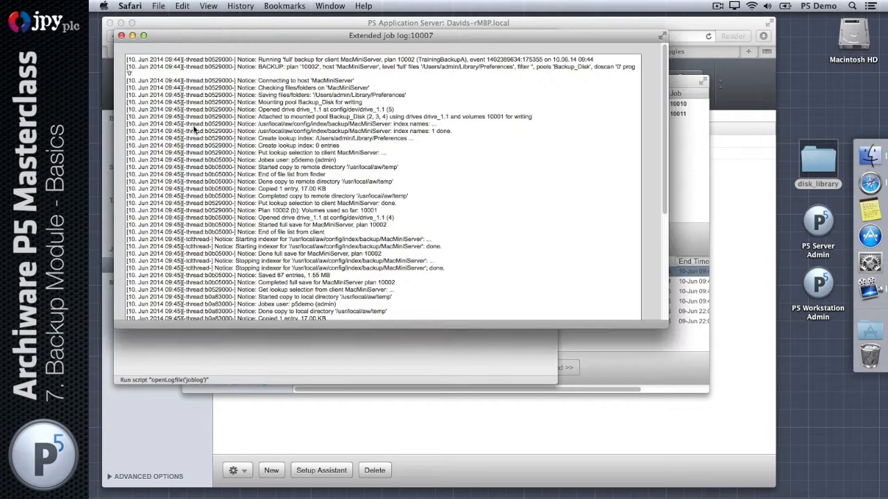
{"action": "scroll", "coordinate": [196, 129], "scroll_direction": "down", "scroll_amount": 6}
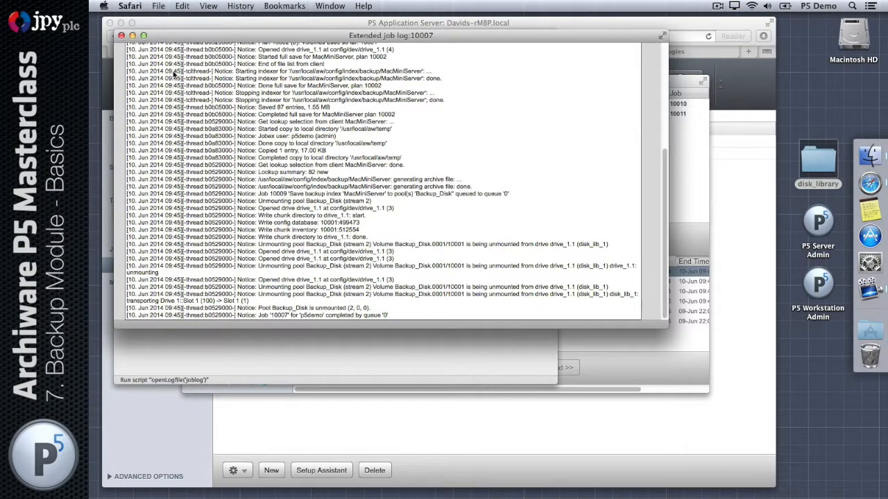
{"action": "left_click", "coordinate": [120, 36]}
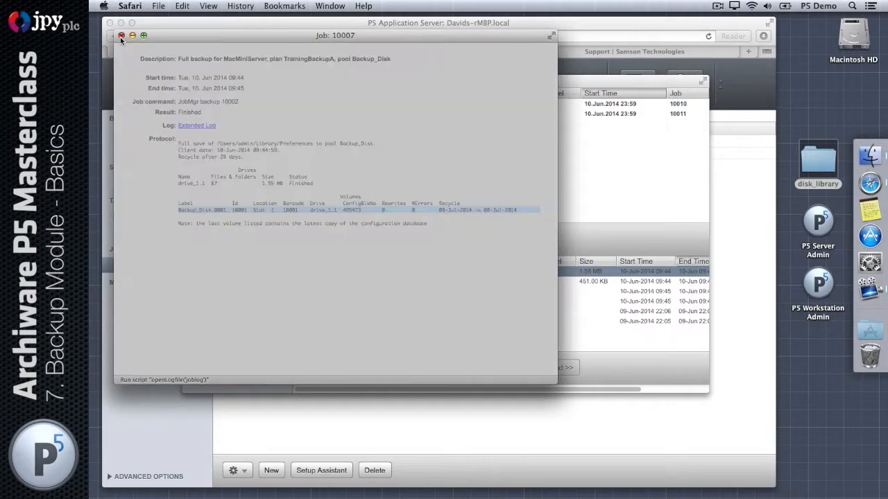
{"action": "left_click", "coordinate": [120, 36]}
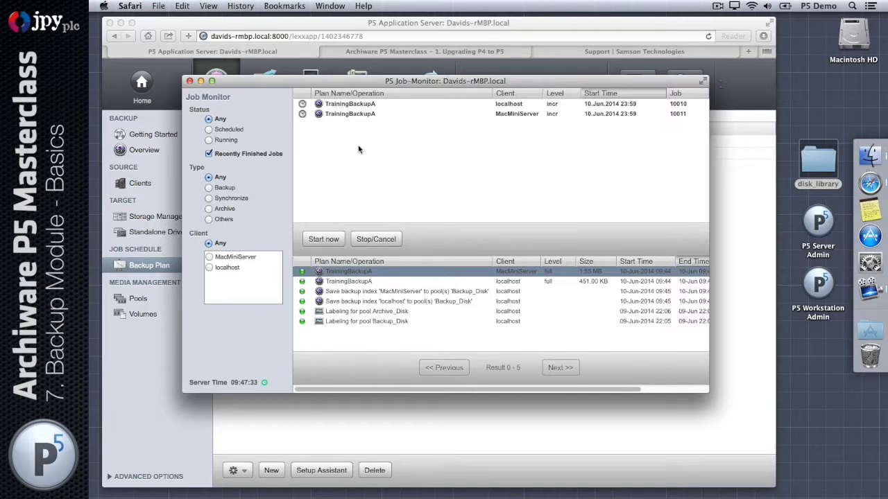
Select the scheduled localhost incremental job, close the job monitor, and open the localhost backup index for restore
{"action": "left_click", "coordinate": [354, 105]}
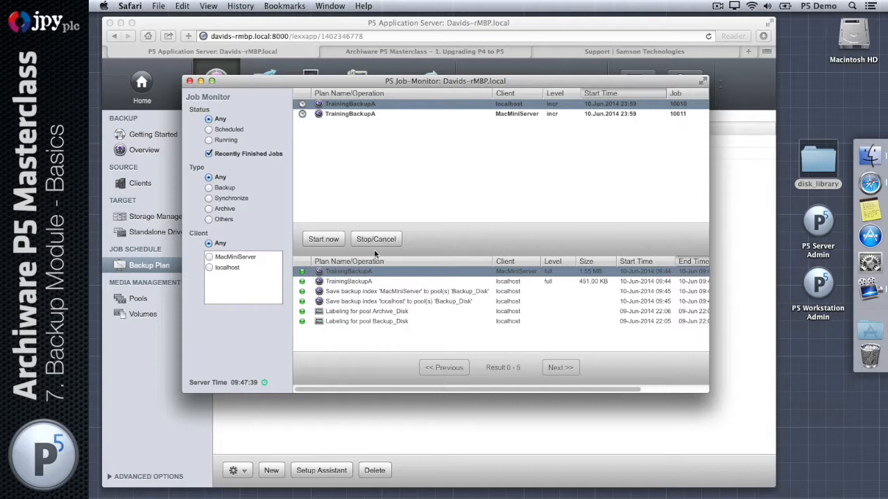
{"action": "left_click", "coordinate": [189, 81]}
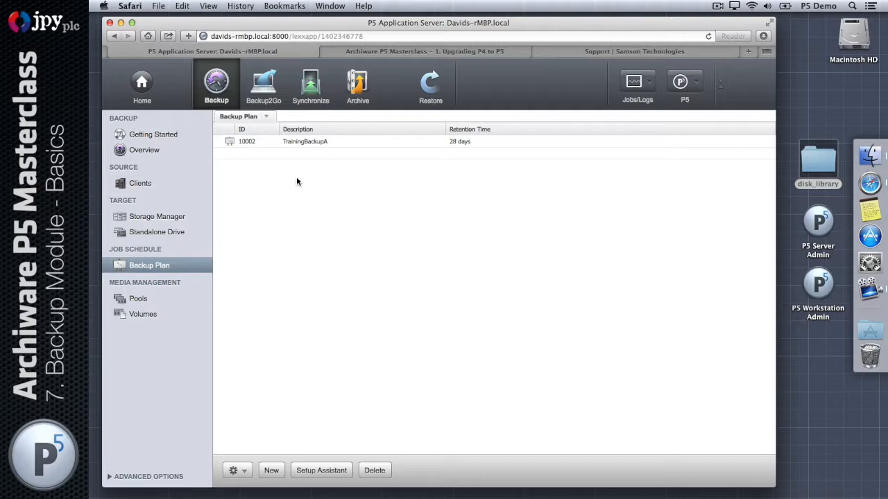
{"action": "left_click", "coordinate": [431, 85]}
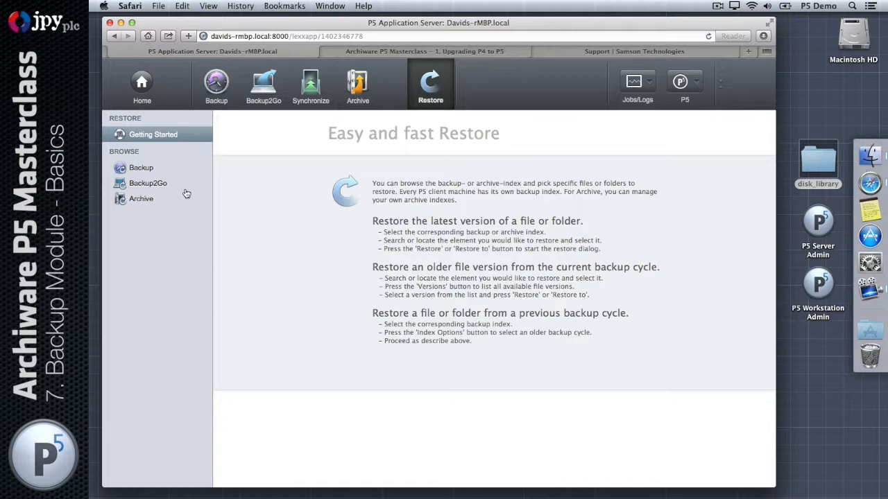
{"action": "left_click", "coordinate": [141, 169]}
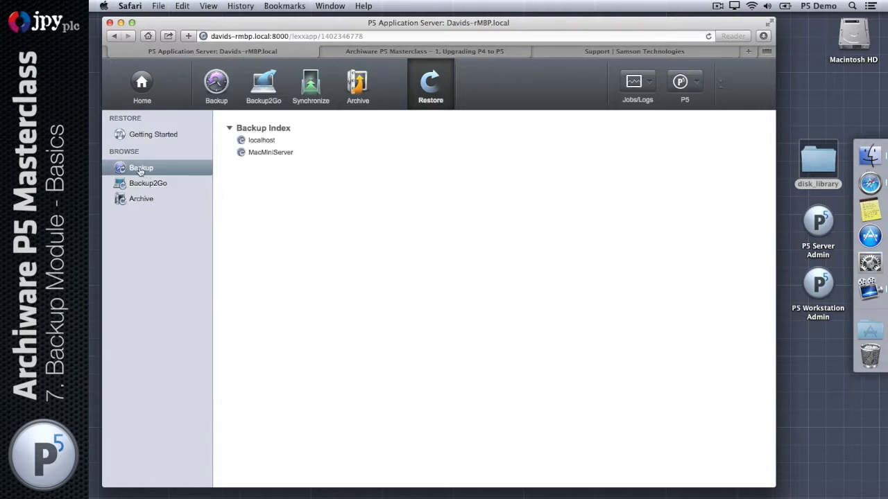
{"action": "left_click", "coordinate": [262, 141]}
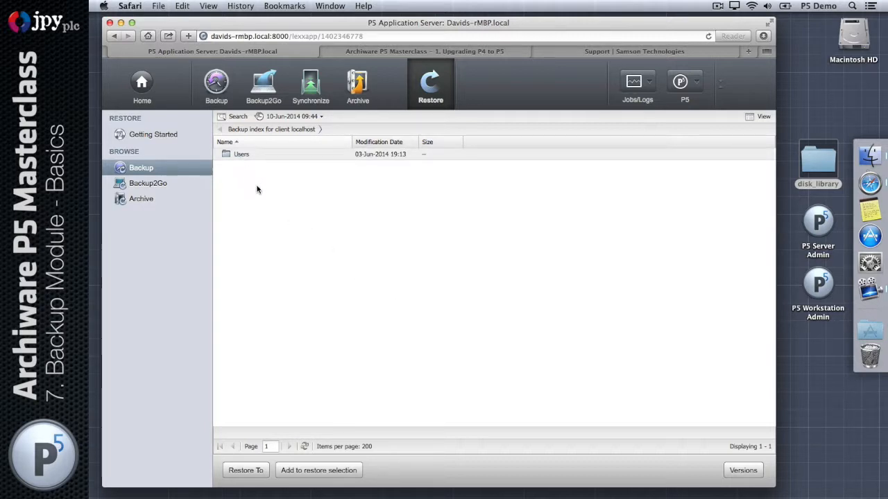
Browse the localhost backup index down to Users, p5demo, Library, Preferences
{"action": "double_click", "coordinate": [241, 155]}
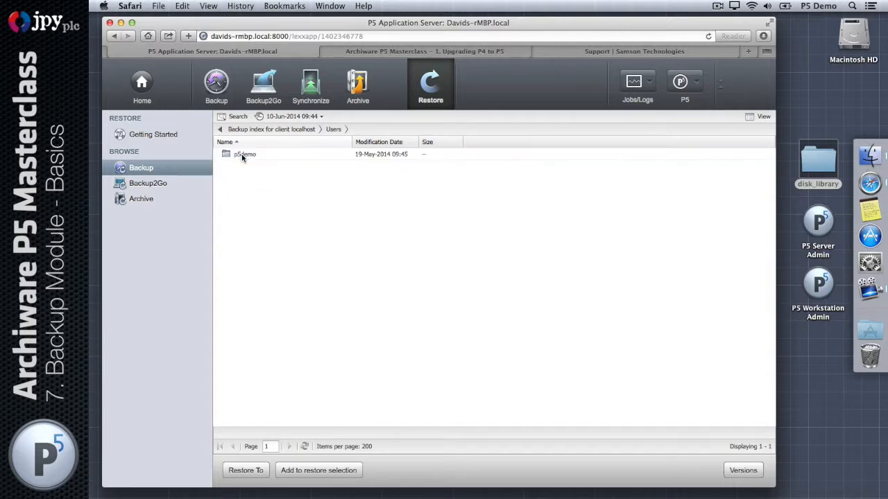
{"action": "double_click", "coordinate": [240, 155]}
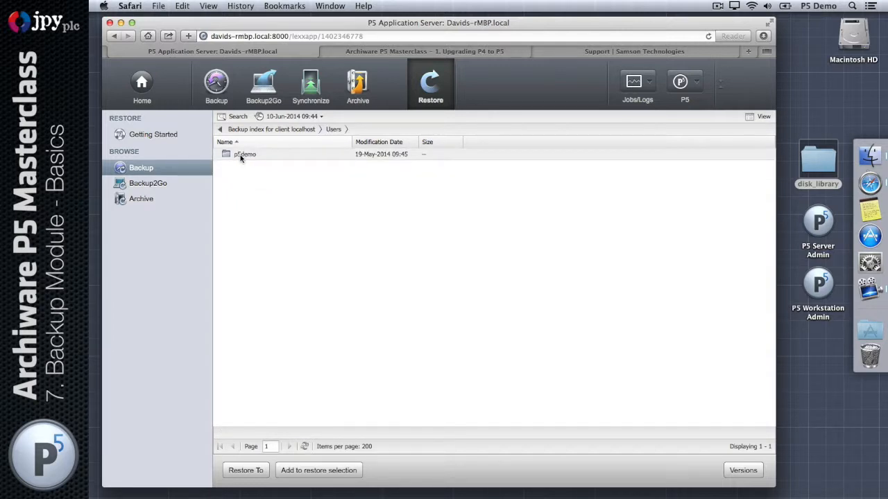
{"action": "double_click", "coordinate": [240, 155]}
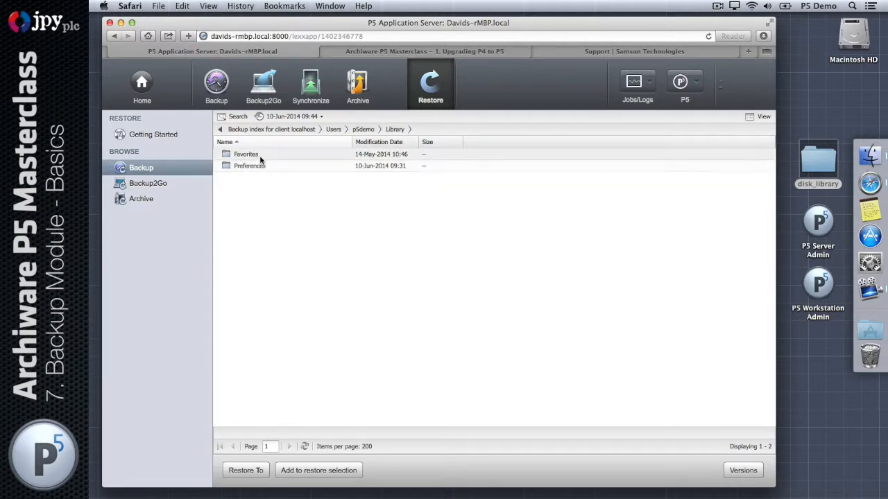
{"action": "double_click", "coordinate": [250, 165]}
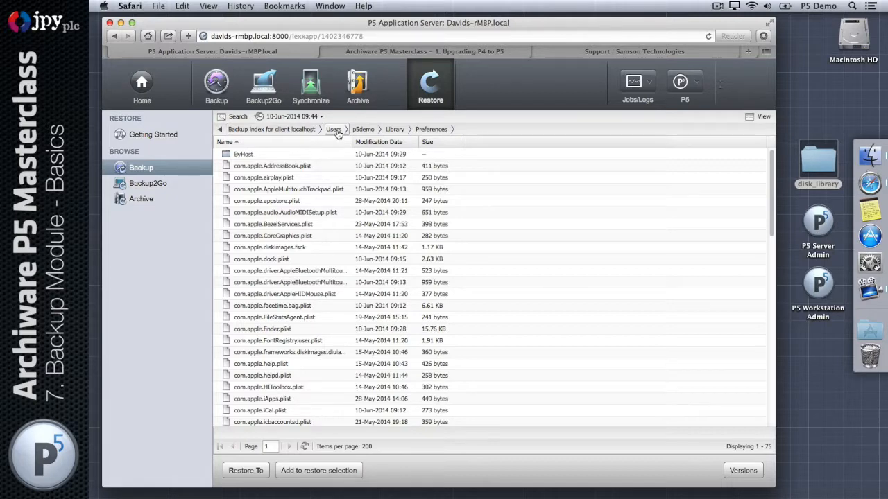
Go back up to Library, reopen Preferences, look into its ByHost folder, and return to the Preferences listing
{"action": "left_click", "coordinate": [393, 133]}
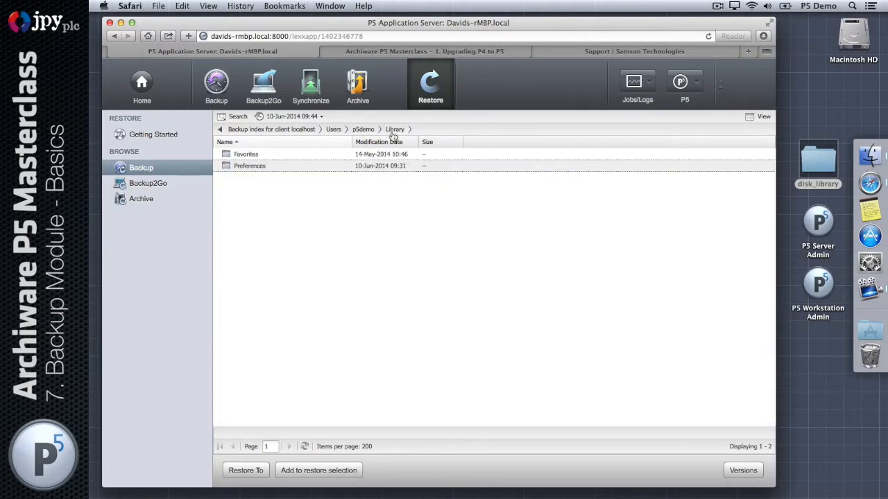
{"action": "left_click", "coordinate": [280, 166]}
{"action": "double_click", "coordinate": [280, 166]}
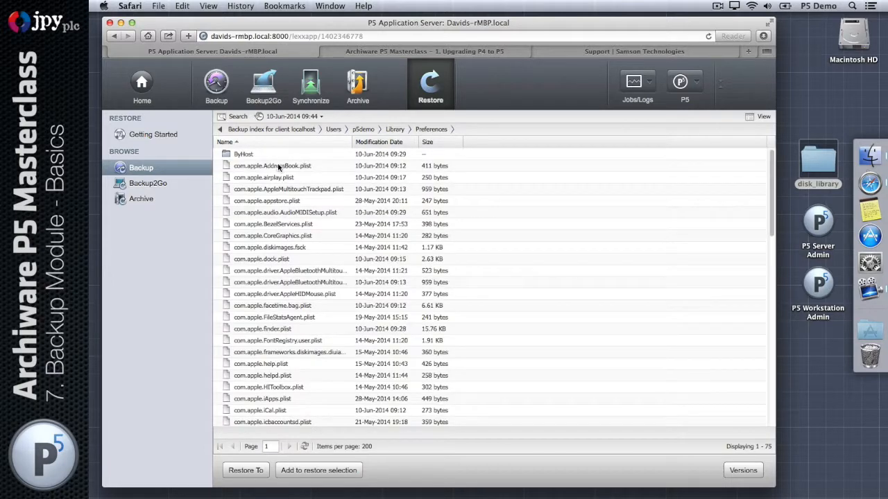
{"action": "double_click", "coordinate": [247, 154]}
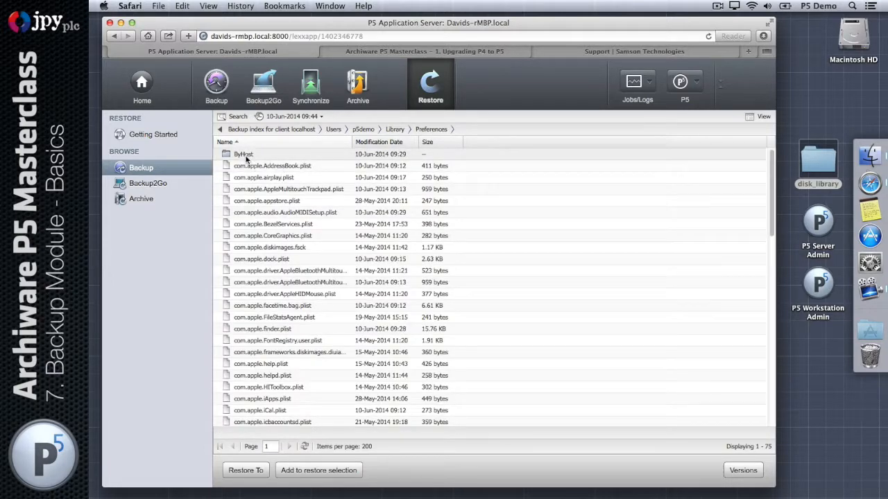
{"action": "left_click", "coordinate": [427, 130]}
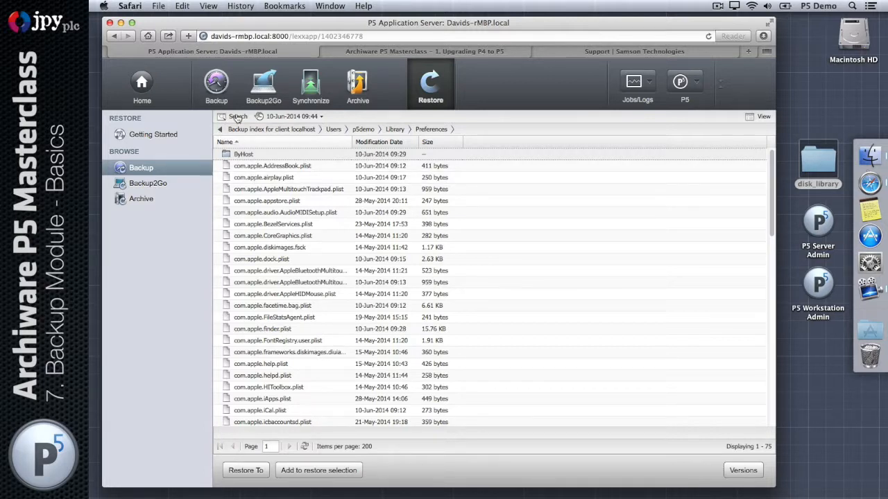
Search the localhost backup index for names containing "finder", and close the search to return to the Preferences listing
{"action": "left_click", "coordinate": [237, 116]}
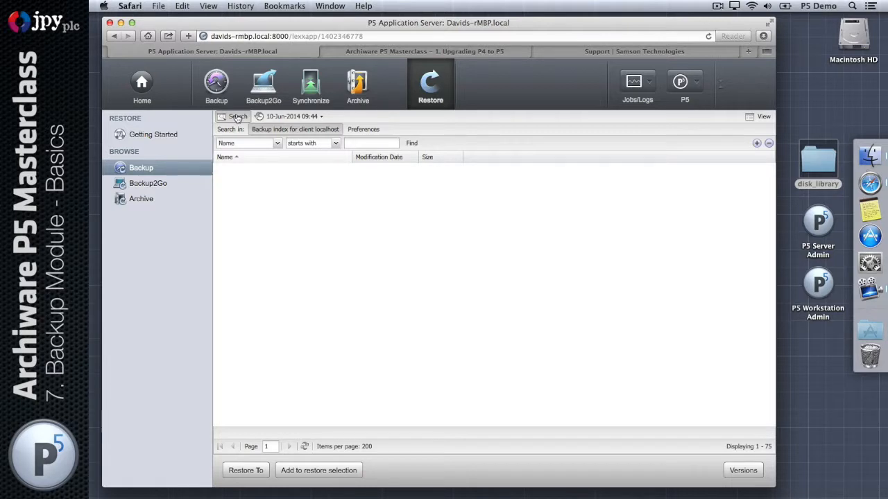
{"action": "left_click", "coordinate": [276, 143]}
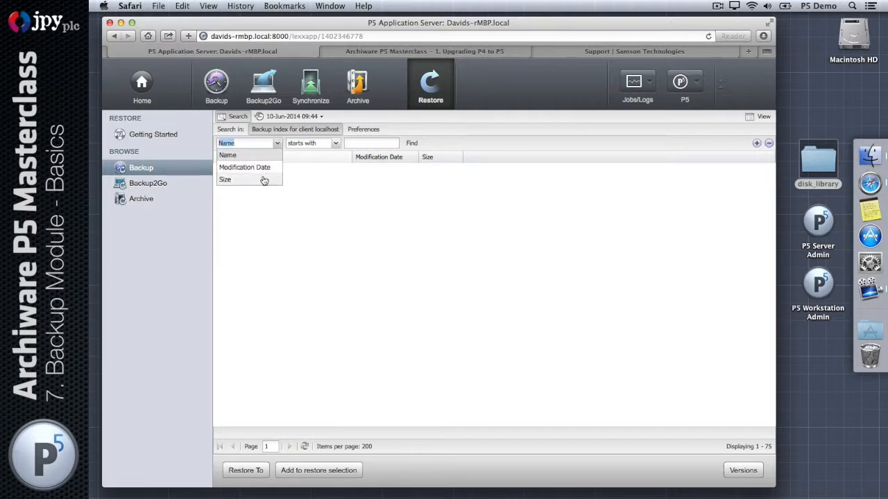
{"action": "left_click", "coordinate": [336, 144]}
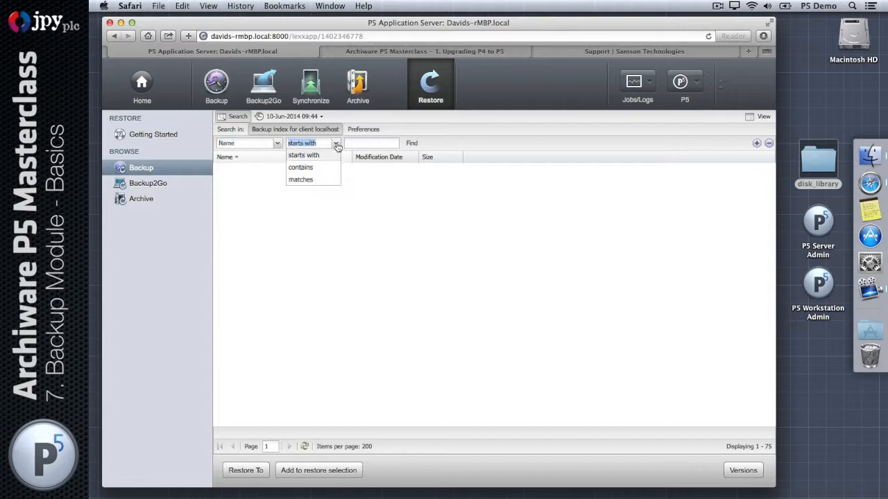
{"action": "left_click", "coordinate": [330, 169]}
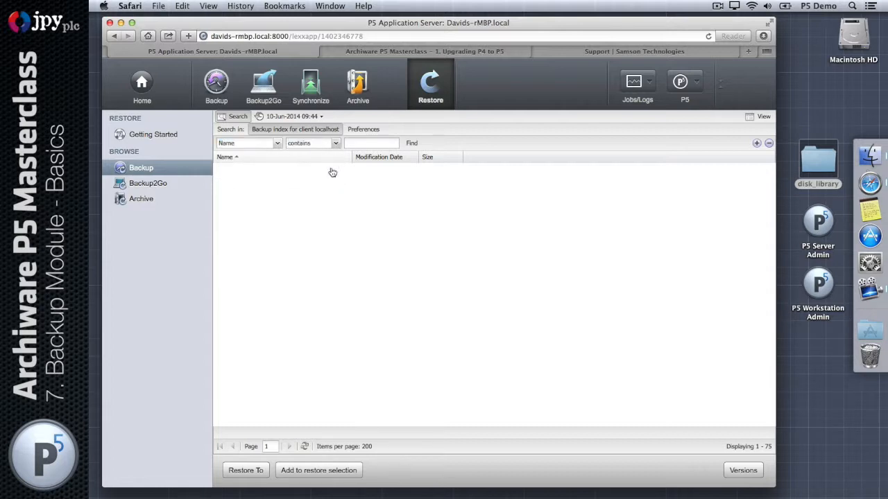
{"action": "left_click", "coordinate": [372, 146]}
{"action": "type", "text": "finder"}
{"action": "left_click", "coordinate": [411, 144]}
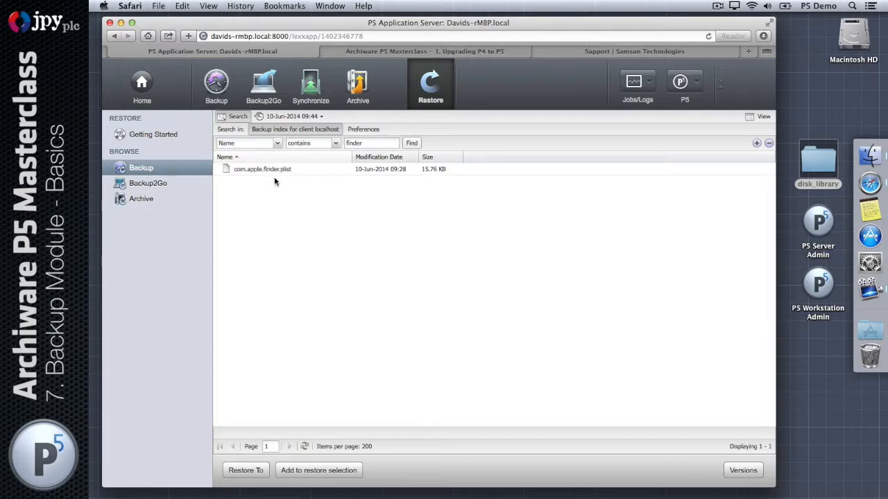
{"action": "left_click", "coordinate": [238, 118]}
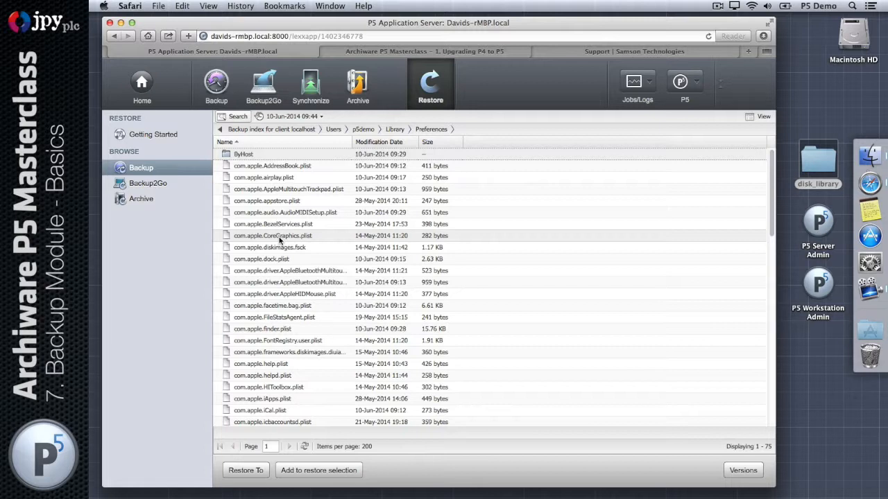
View the backup dates available for the localhost index, and sort the Preferences files by modification date, newest first
{"action": "left_click", "coordinate": [290, 117]}
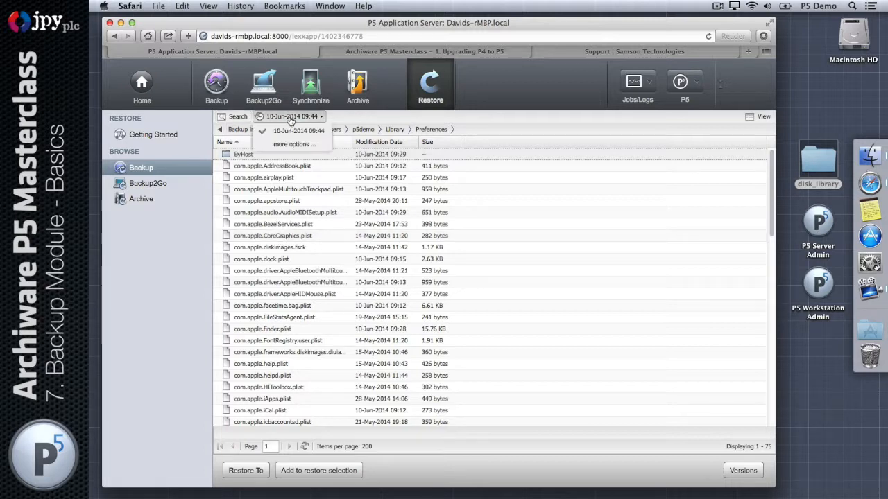
{"action": "left_click", "coordinate": [290, 117]}
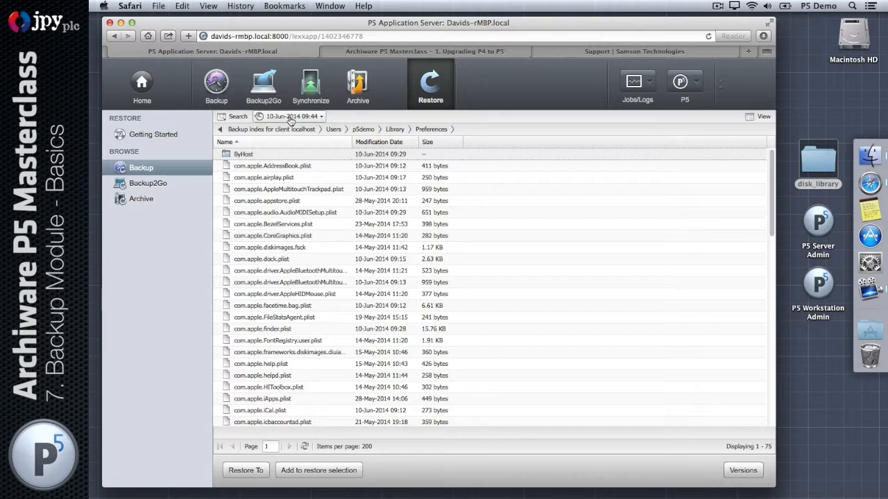
{"action": "left_click", "coordinate": [290, 117]}
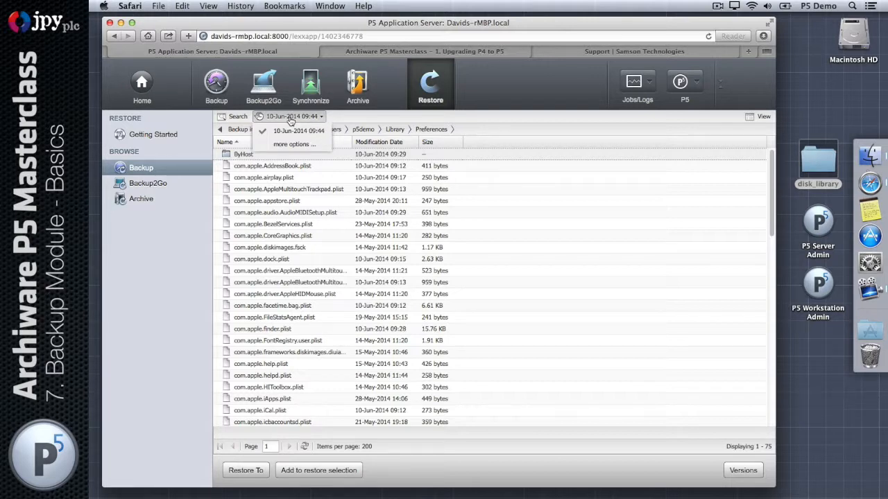
{"action": "left_click", "coordinate": [290, 117]}
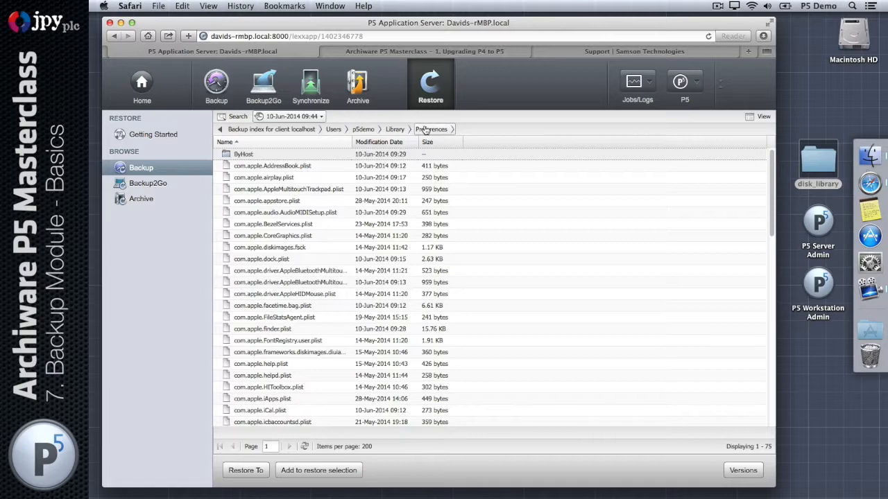
{"action": "left_click", "coordinate": [387, 142]}
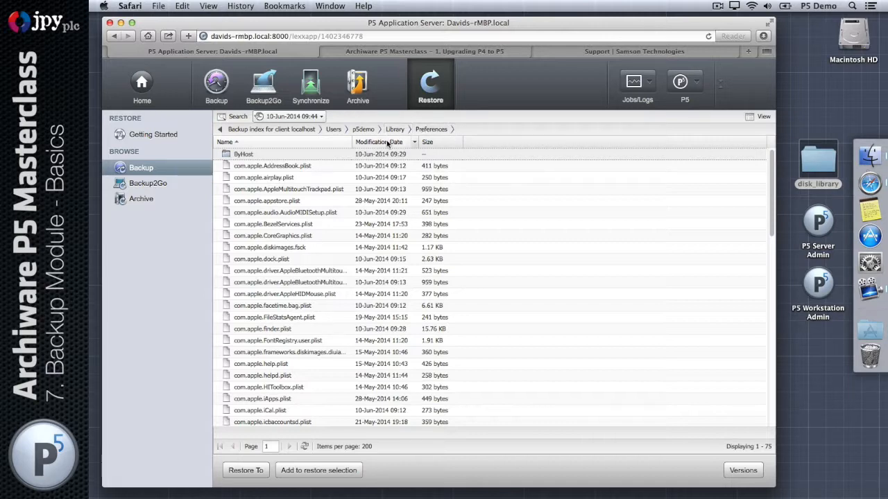
{"action": "left_click", "coordinate": [386, 142]}
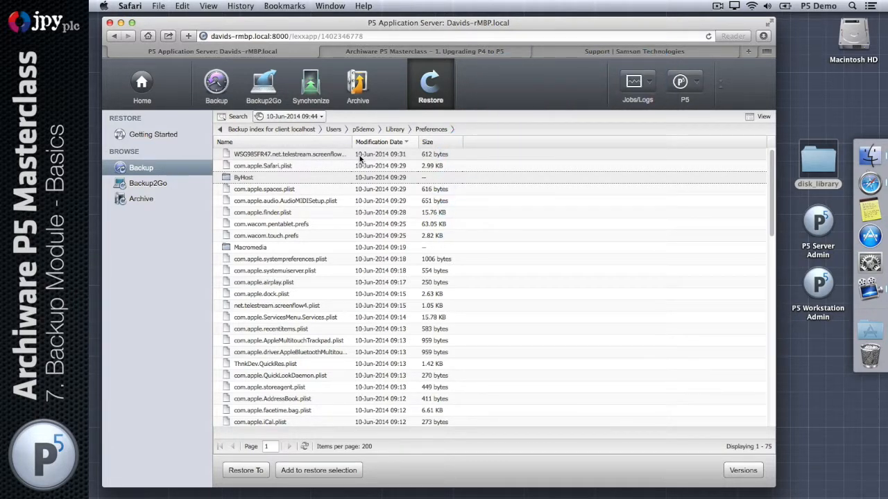
Open the App Store application, quit it, and return to the P5 page in Safari
{"action": "left_click", "coordinate": [871, 239]}
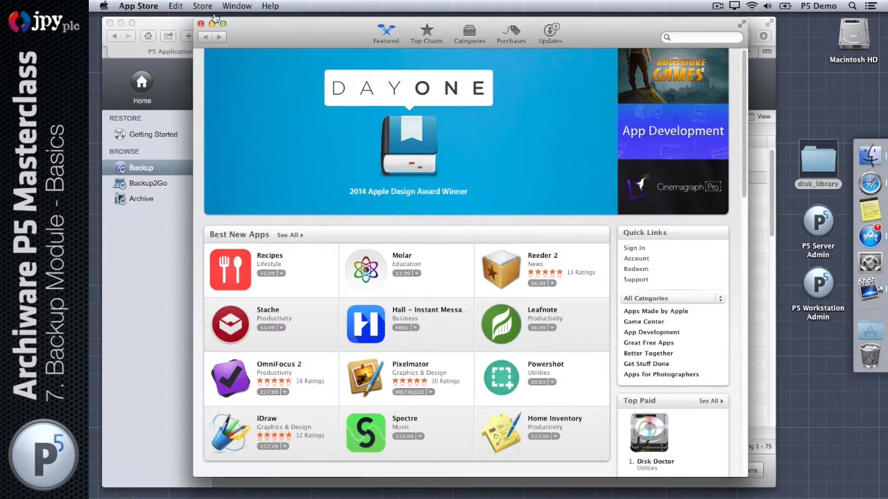
{"action": "left_click", "coordinate": [158, 4]}
{"action": "left_click", "coordinate": [159, 101]}
{"action": "left_click", "coordinate": [154, 6]}
{"action": "left_click", "coordinate": [153, 92]}
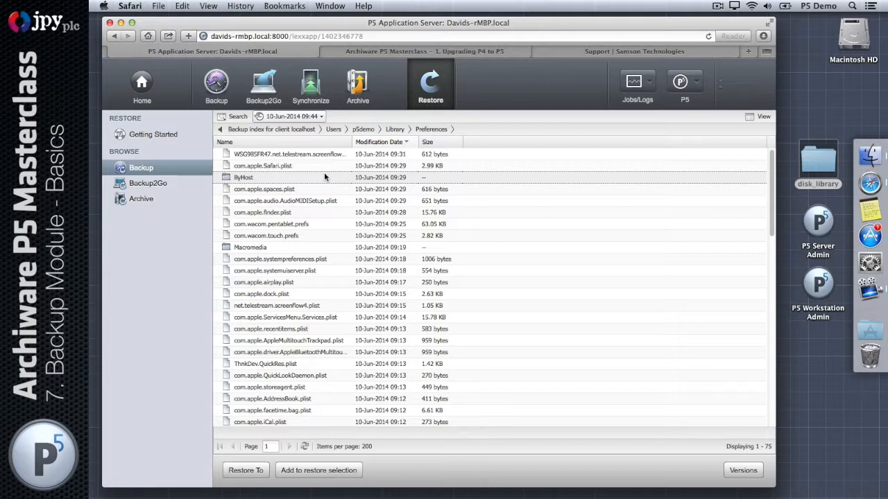
Search the localhost backup index for names containing "AppStore"
{"action": "left_click", "coordinate": [236, 118]}
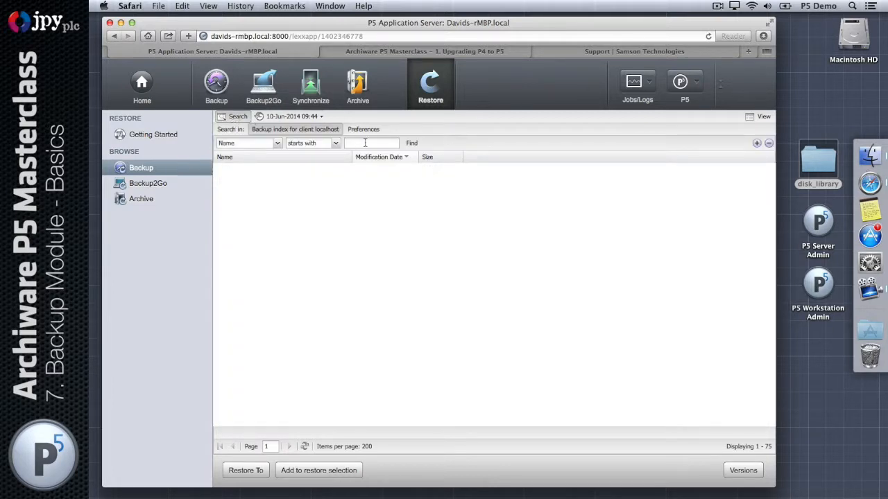
{"action": "type", "text": "appstore"}
{"action": "left_click", "coordinate": [362, 154]}
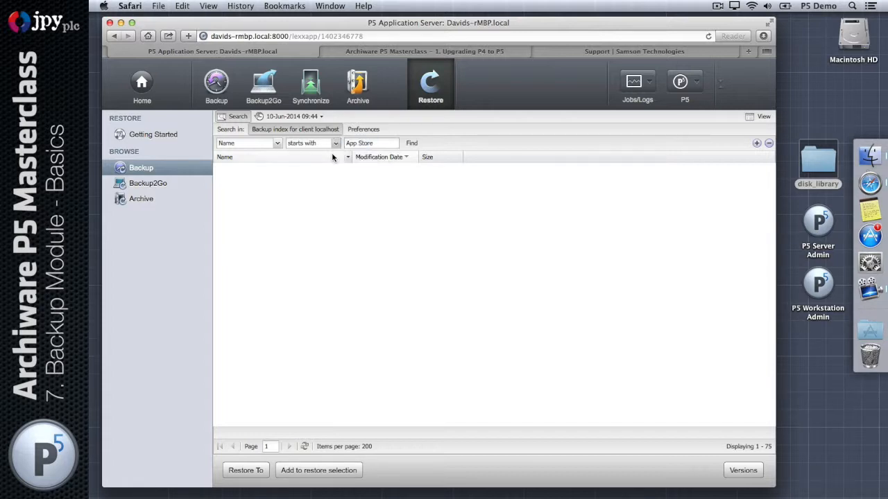
{"action": "left_click", "coordinate": [335, 144]}
{"action": "left_click", "coordinate": [335, 147]}
{"action": "left_click", "coordinate": [335, 148]}
{"action": "left_click", "coordinate": [328, 168]}
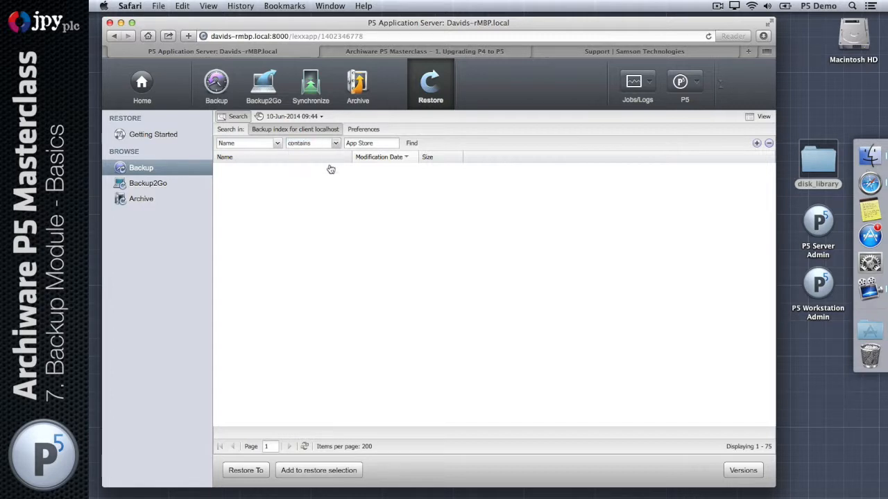
{"action": "left_click", "coordinate": [357, 143]}
{"action": "key", "text": "BackSpace"}
{"action": "left_click", "coordinate": [412, 142]}
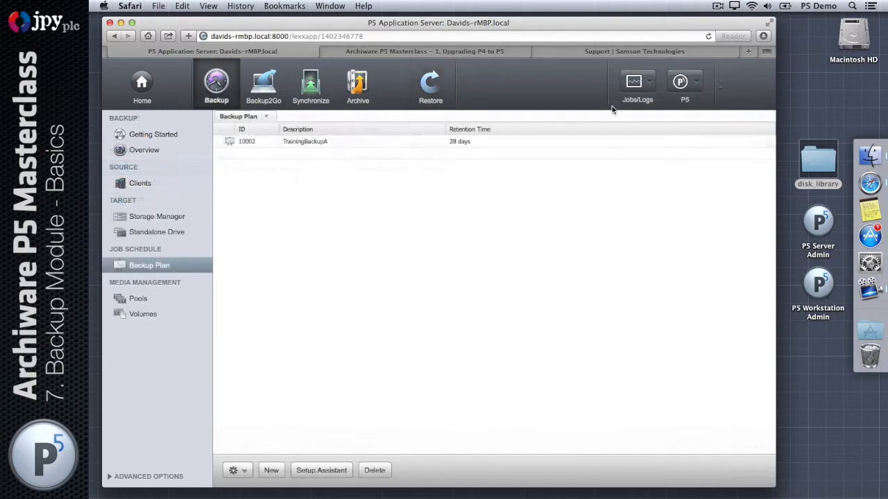
Start the scheduled TrainingBackupA job for localhost immediately from the Job Monitor, enlarge the monitor window to follow the run, and close it
{"action": "left_click", "coordinate": [634, 84]}
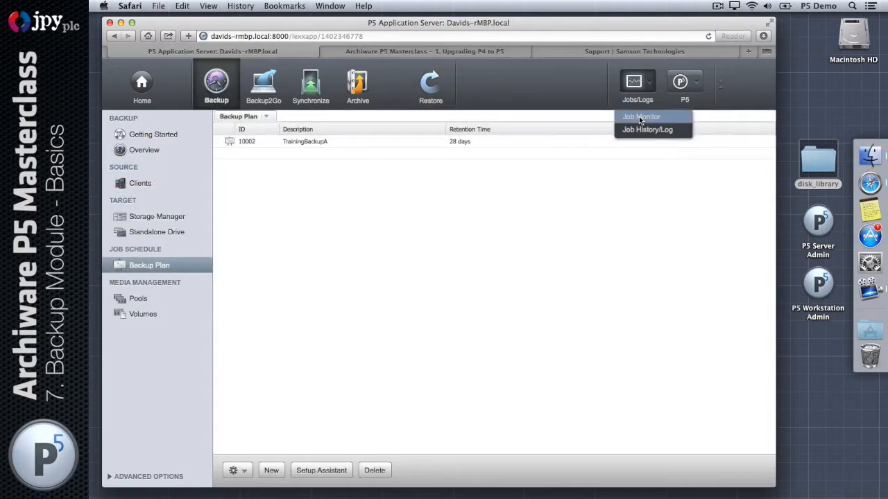
{"action": "left_click", "coordinate": [639, 118]}
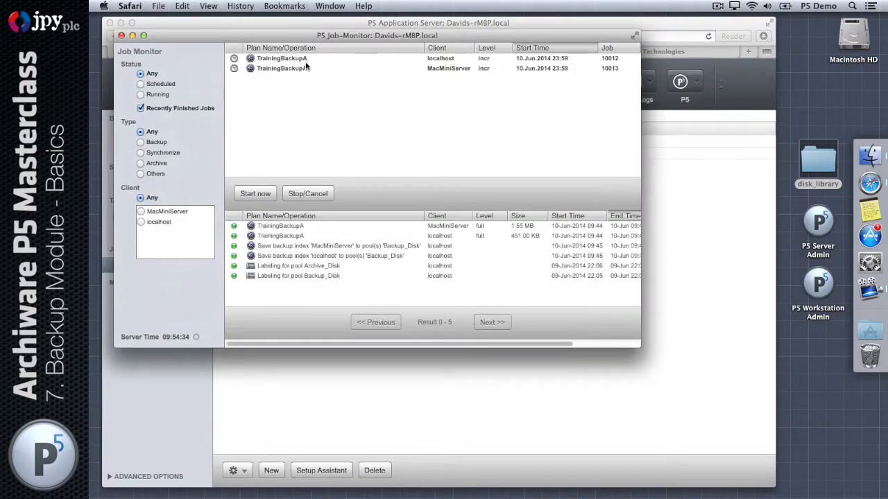
{"action": "left_click", "coordinate": [469, 60]}
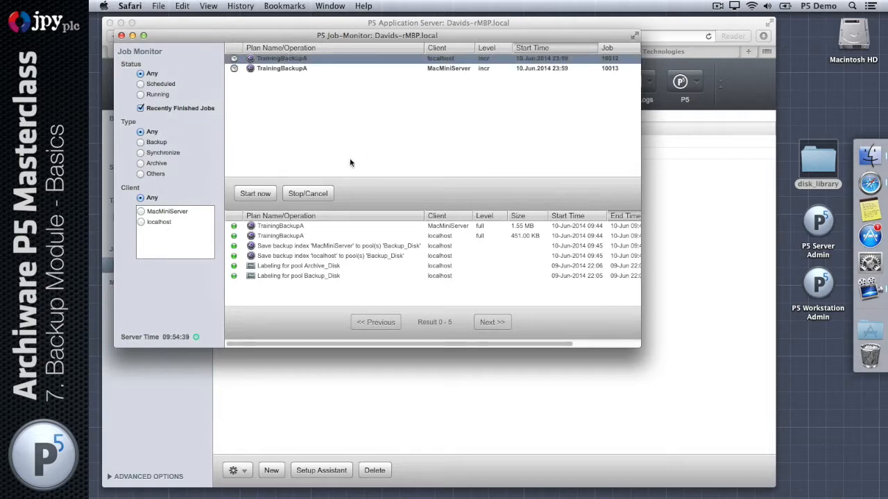
{"action": "left_click", "coordinate": [256, 194]}
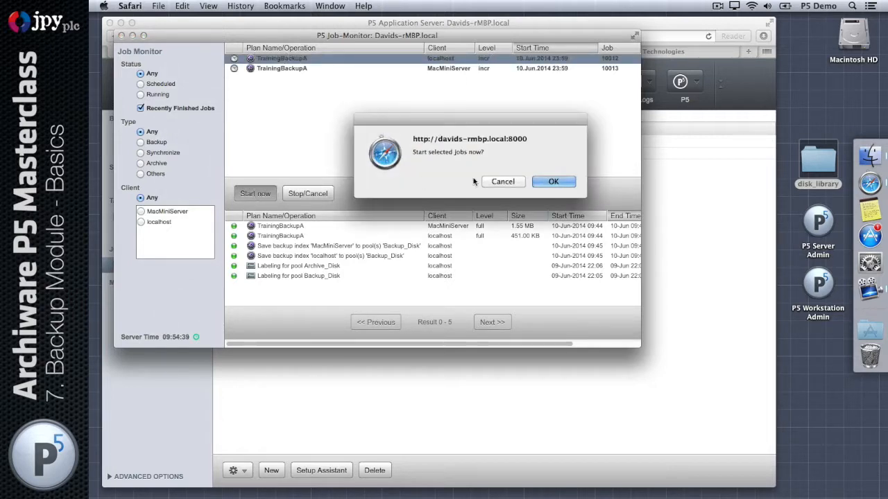
{"action": "left_click", "coordinate": [553, 181]}
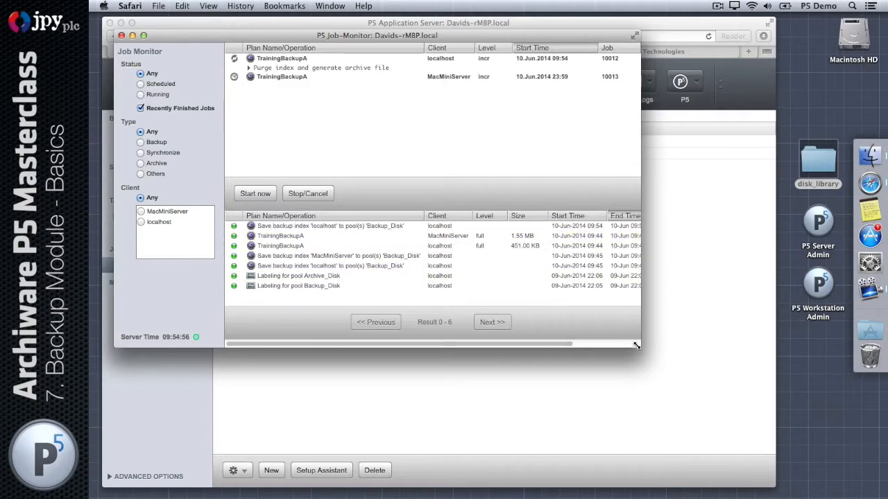
{"action": "left_click_drag", "start_coordinate": [635, 342], "coordinate": [725, 416]}
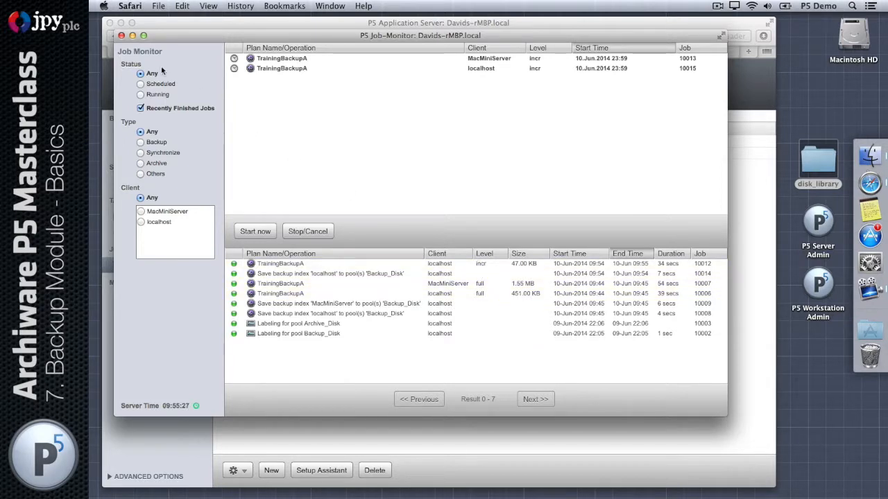
{"action": "left_click", "coordinate": [121, 35]}
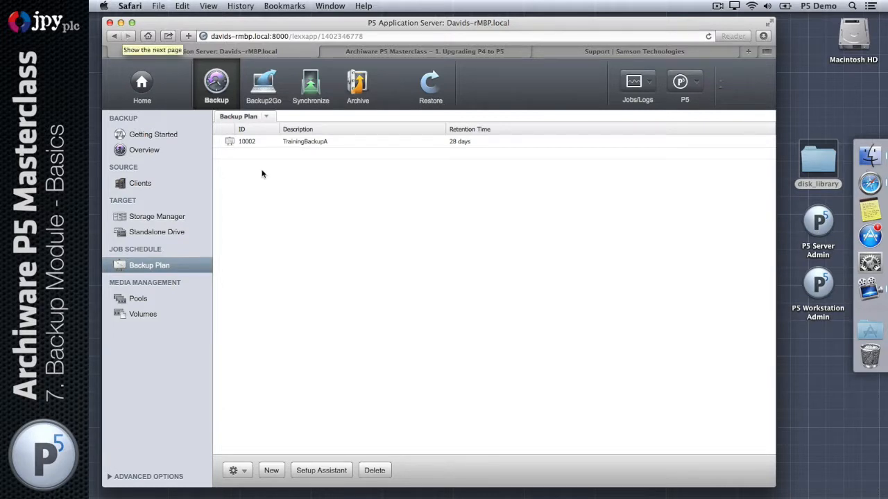
Reopen the localhost backup index for restore and browse down to Users, p5demo, Library, Preferences
{"action": "left_click", "coordinate": [421, 86]}
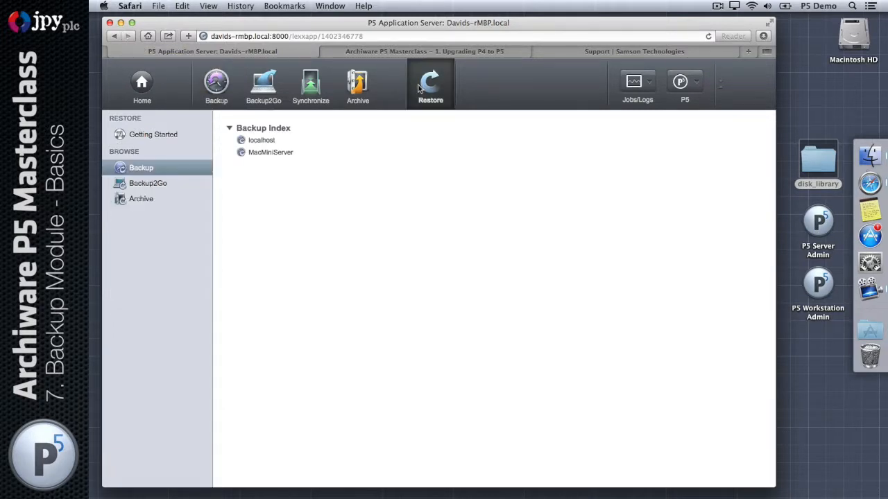
{"action": "left_click", "coordinate": [252, 142]}
{"action": "double_click", "coordinate": [242, 154]}
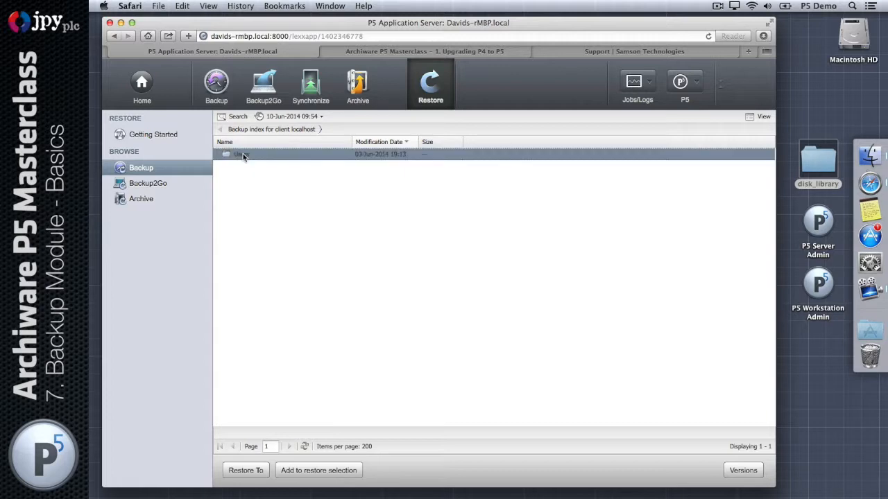
{"action": "double_click", "coordinate": [243, 154]}
{"action": "double_click", "coordinate": [243, 155]}
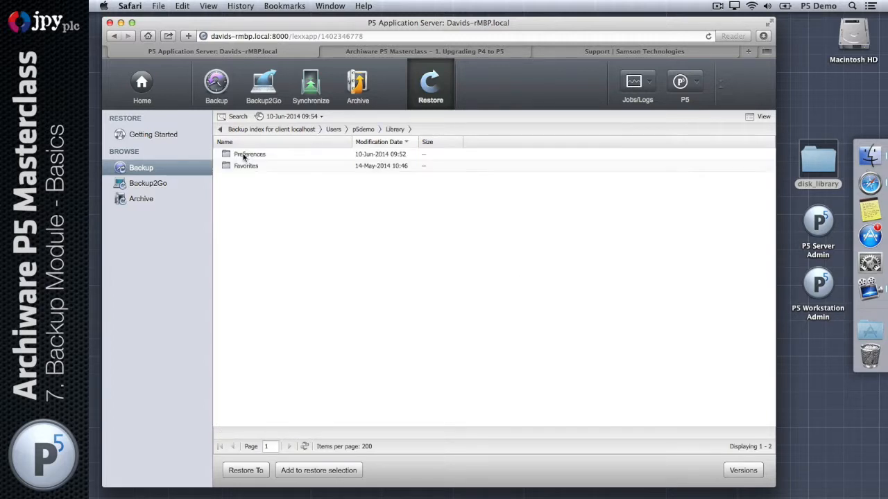
{"action": "double_click", "coordinate": [245, 155]}
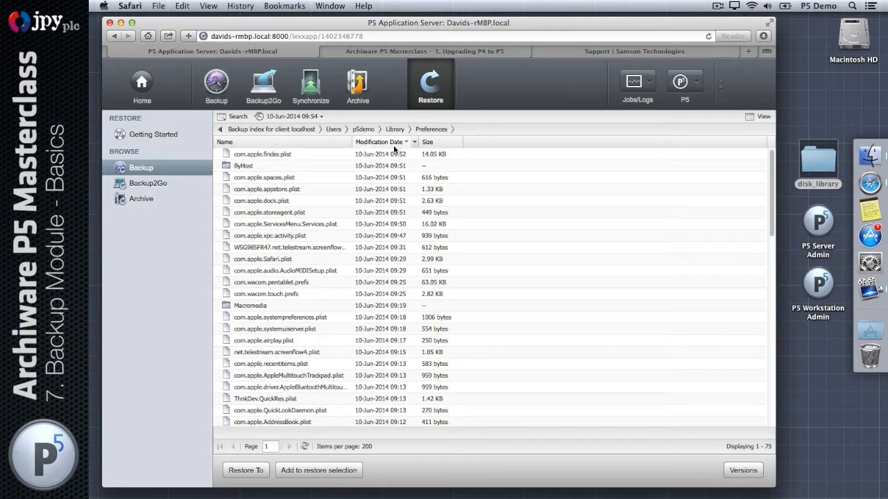
View the backed-up versions of com.apple.appstore.plist and close the versions list
{"action": "left_click", "coordinate": [394, 195]}
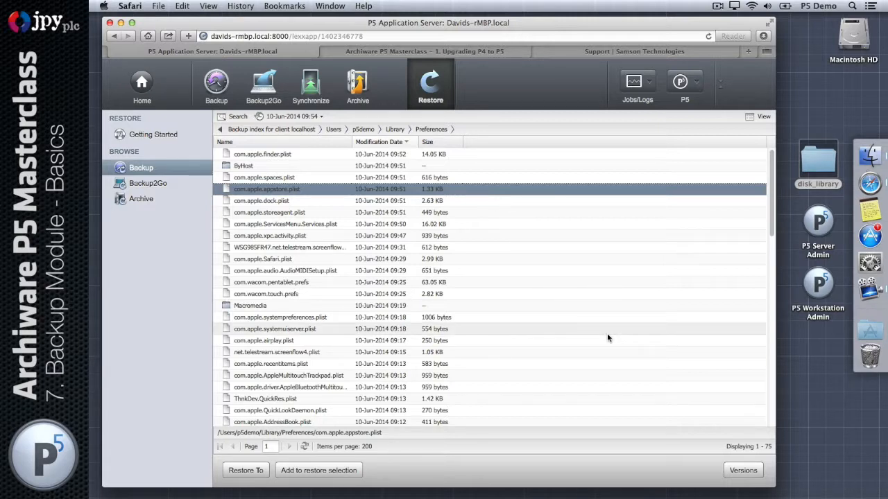
{"action": "left_click", "coordinate": [740, 473]}
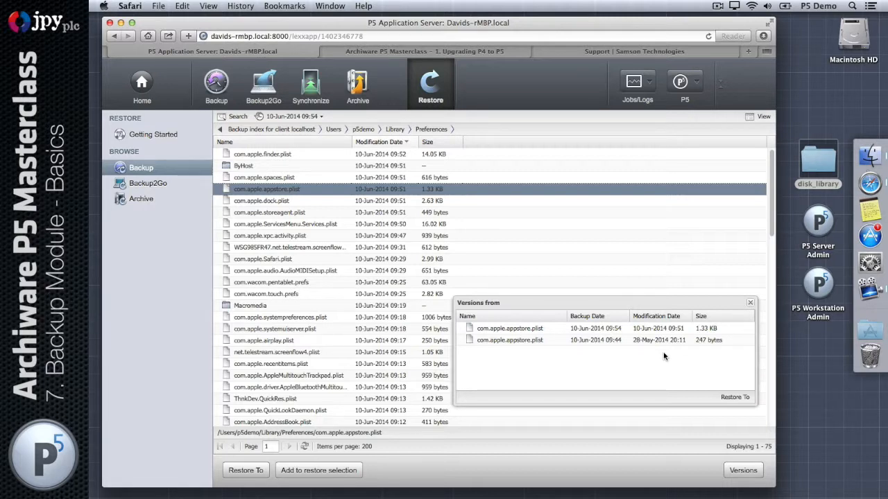
{"action": "left_click", "coordinate": [750, 305]}
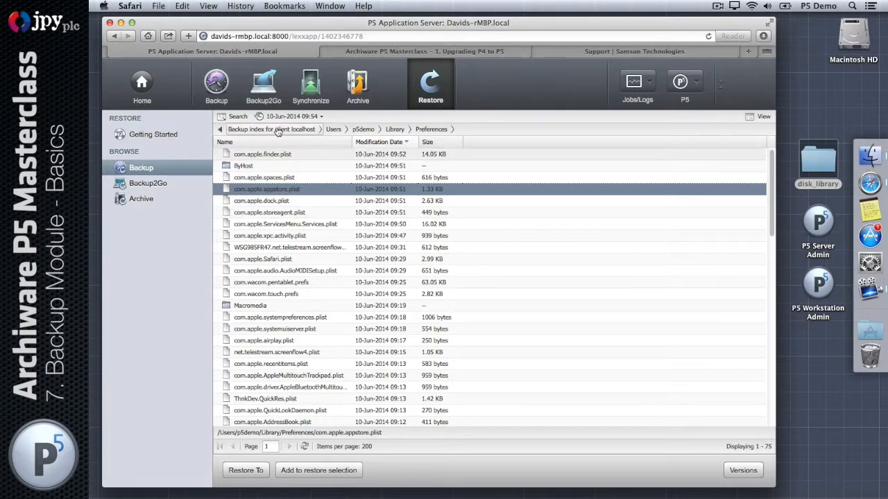
Check the available backup dates, keep the index at 10-Jun-2014 09:54, and select com.apple.appstore.plist
{"action": "left_click", "coordinate": [294, 118]}
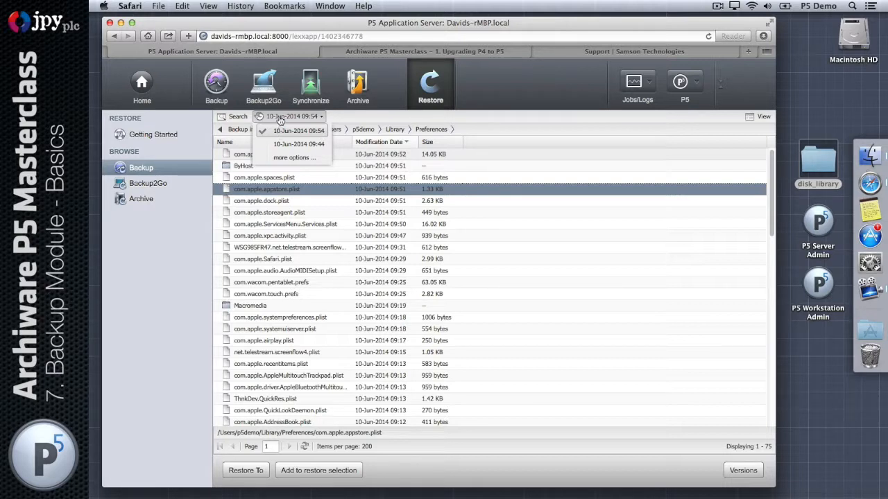
{"action": "left_click", "coordinate": [280, 132]}
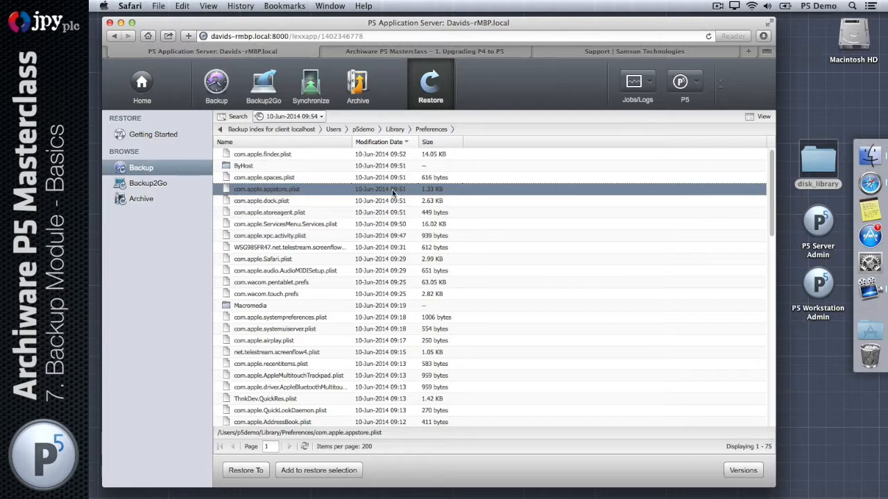
{"action": "left_click", "coordinate": [285, 201]}
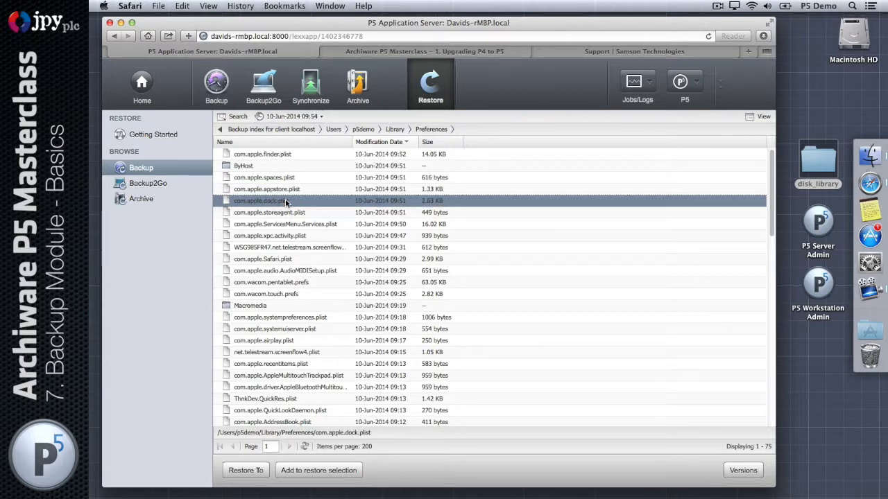
{"action": "left_click", "coordinate": [330, 192]}
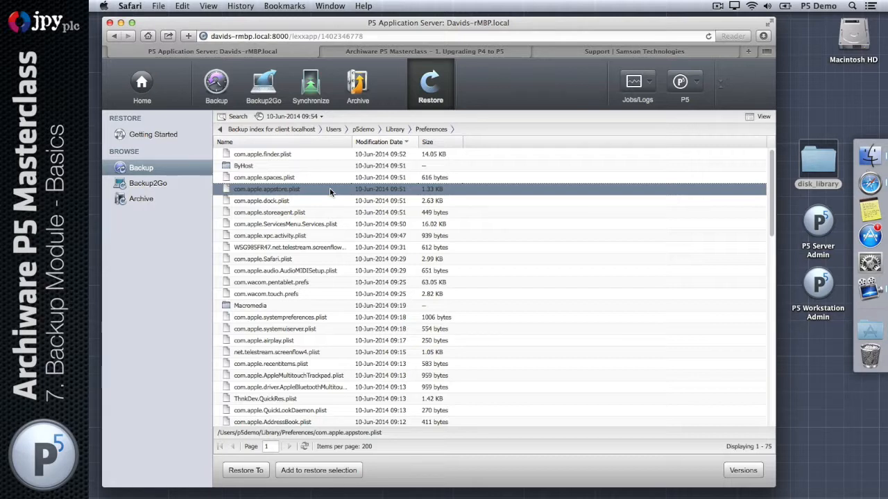
Examine the Preferences files as of the 10-Jun-2014 09:44 backup, and switch the index back to 10-Jun-2014 09:54
{"action": "left_click", "coordinate": [299, 116]}
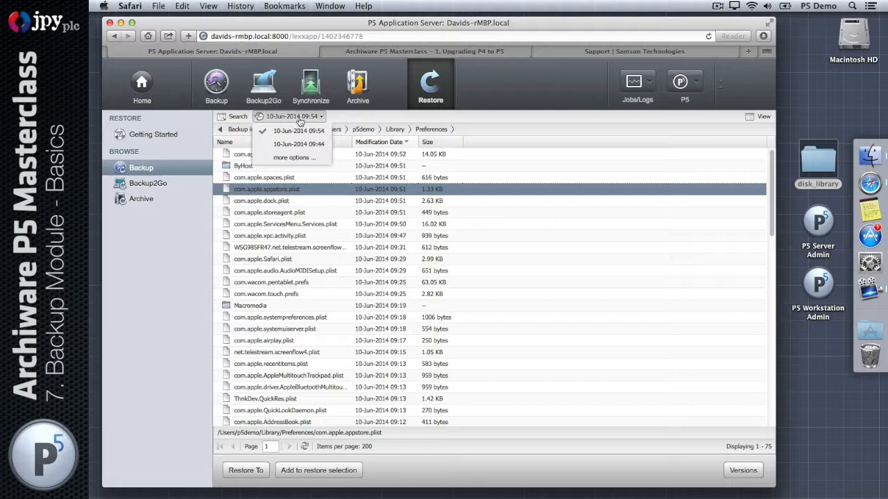
{"action": "left_click", "coordinate": [321, 144]}
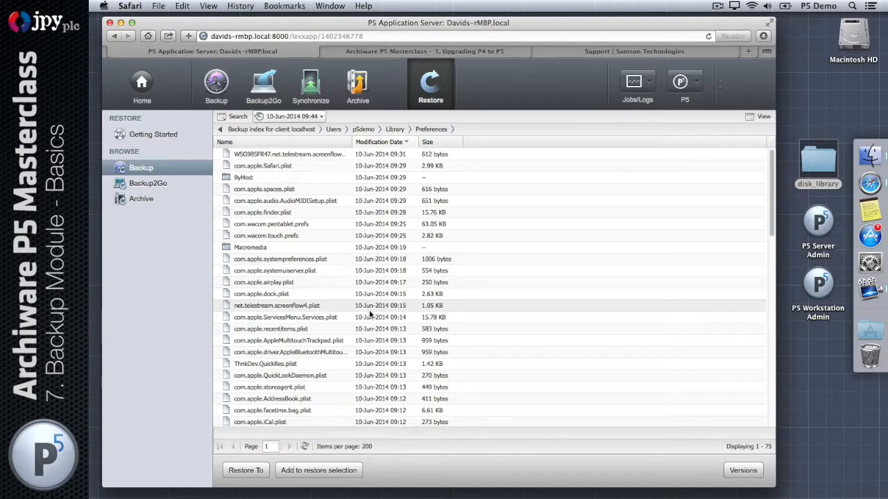
{"action": "scroll", "coordinate": [370, 313], "scroll_direction": "down", "scroll_amount": 15}
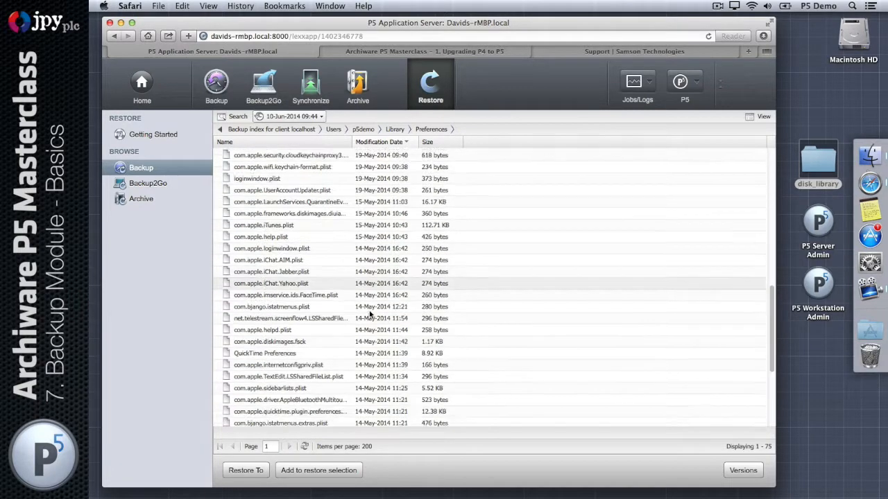
{"action": "scroll", "coordinate": [370, 313], "scroll_direction": "up", "scroll_amount": 15}
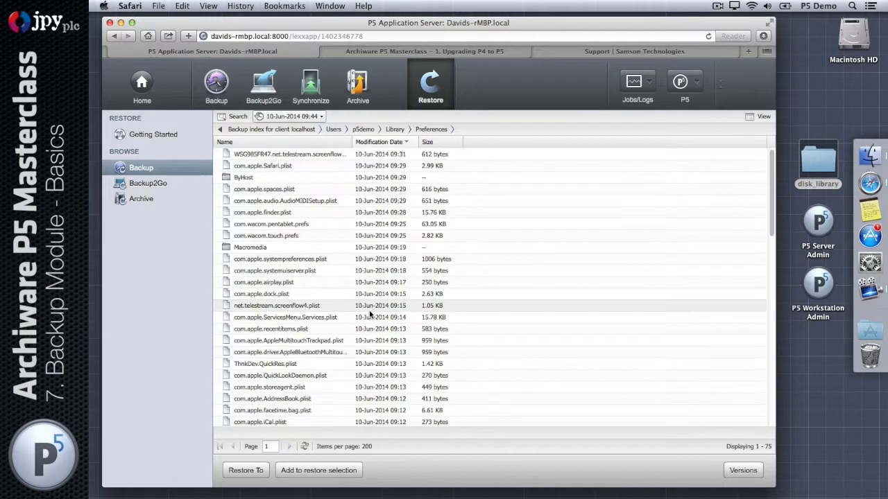
{"action": "left_click", "coordinate": [299, 117]}
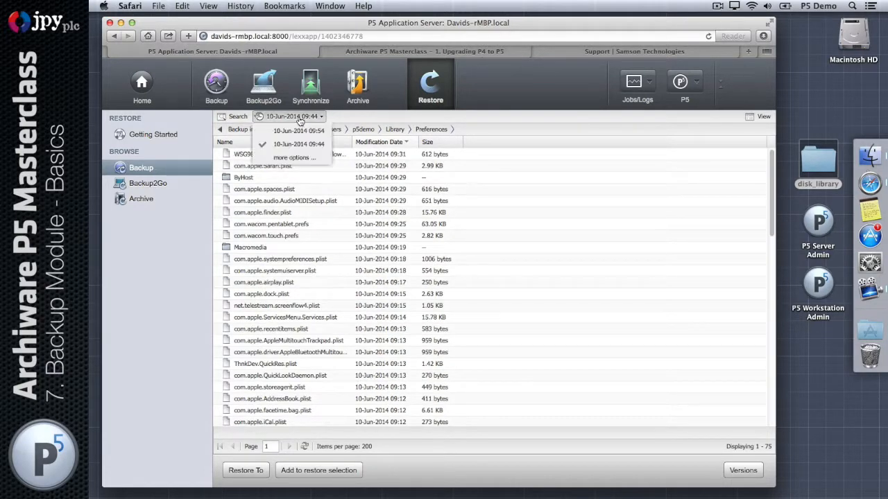
{"action": "left_click", "coordinate": [292, 133]}
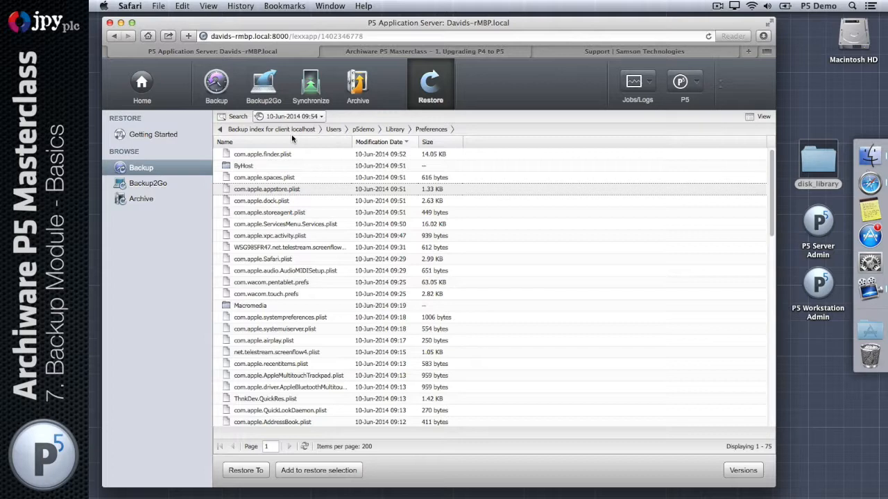
Open the Index Options from the backup dates, and view and close the calendar for the start date of the version range
{"action": "left_click", "coordinate": [318, 116]}
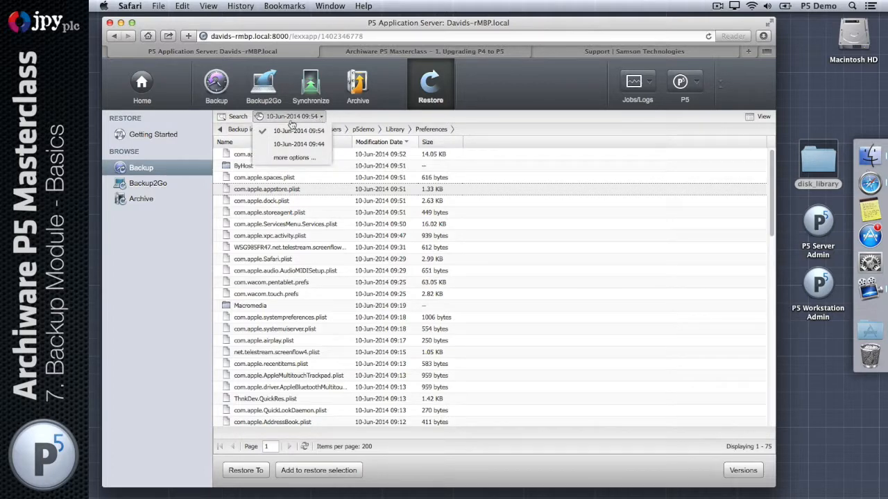
{"action": "left_click", "coordinate": [310, 159]}
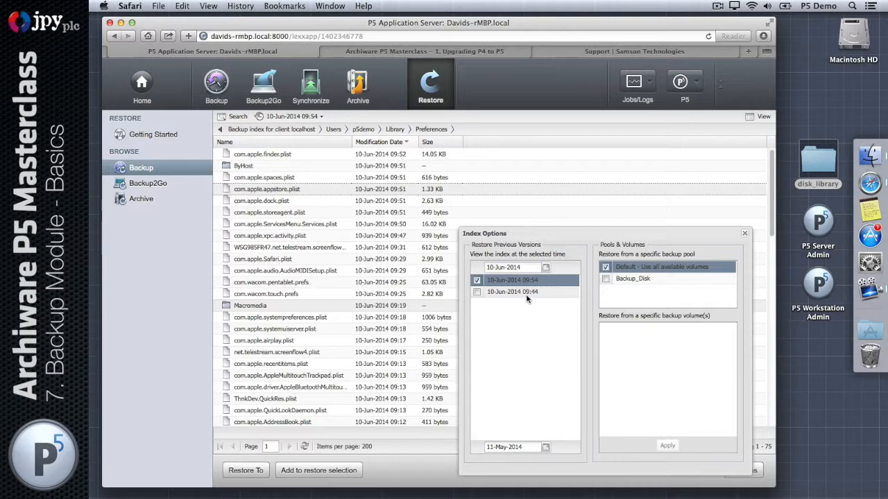
{"action": "left_click", "coordinate": [288, 119]}
{"action": "left_click", "coordinate": [287, 119]}
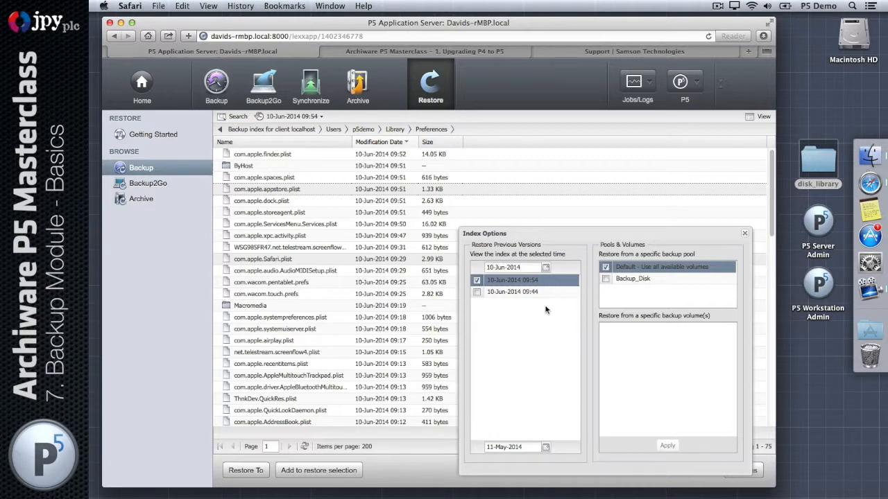
{"action": "left_click", "coordinate": [546, 449]}
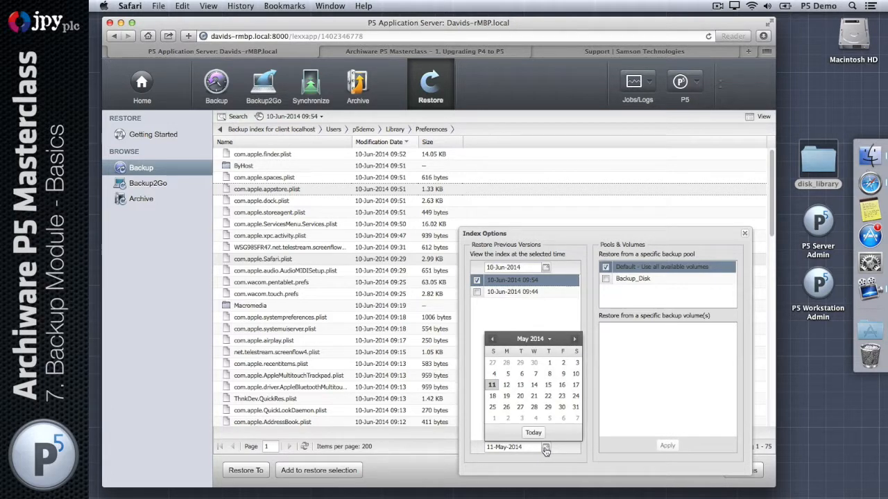
{"action": "left_click", "coordinate": [546, 449]}
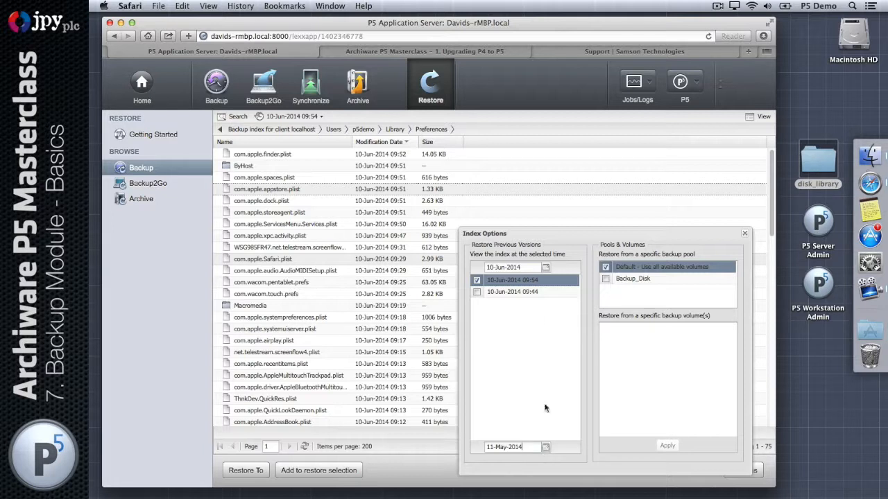
View the end-date calendar in the Index Options, try limiting the restore to the Backup_Disk pool, and close the options without applying
{"action": "left_click", "coordinate": [546, 268]}
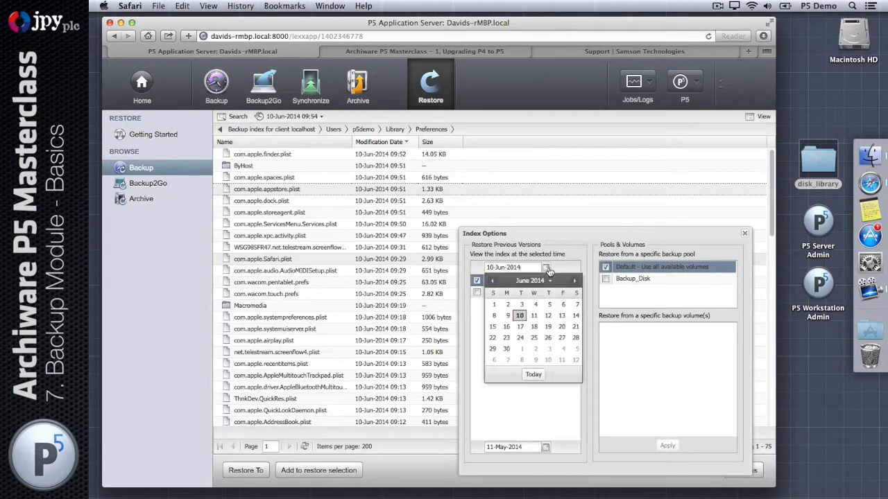
{"action": "left_click", "coordinate": [546, 267]}
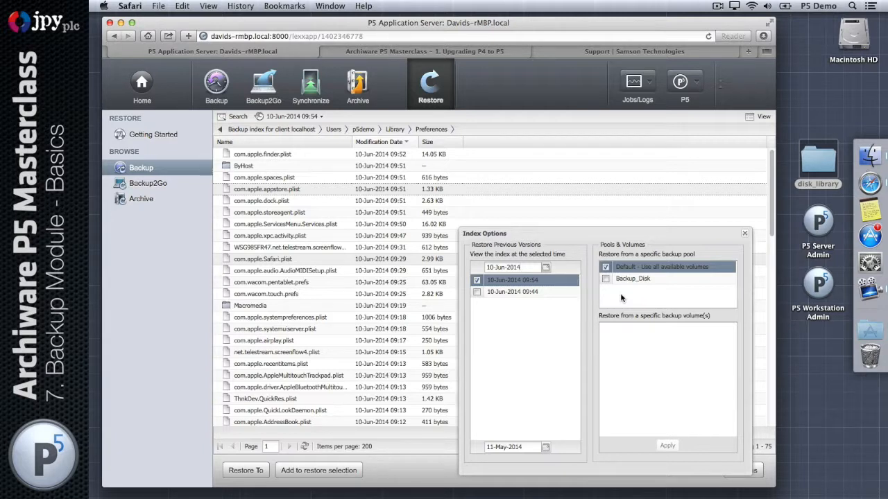
{"action": "left_click", "coordinate": [604, 279]}
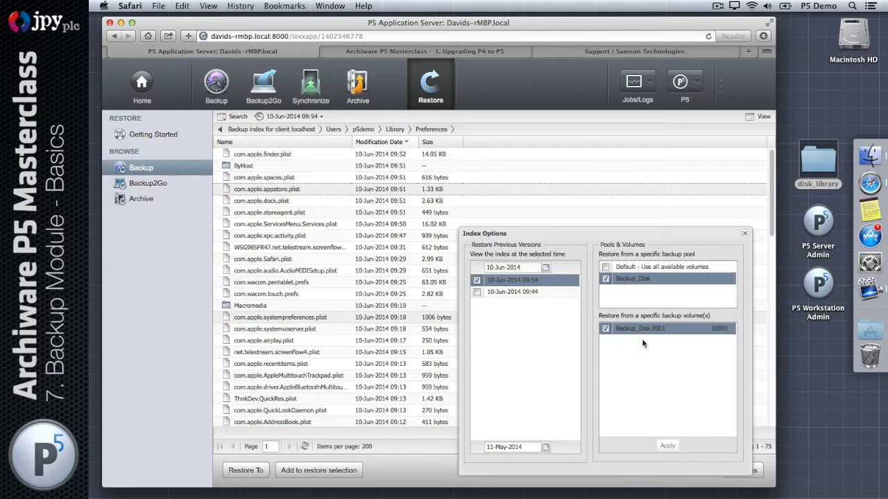
{"action": "left_click", "coordinate": [607, 330]}
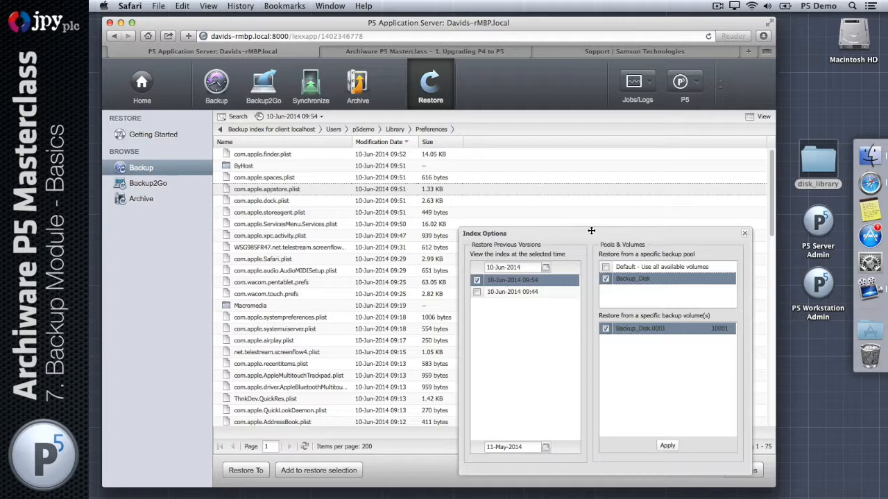
{"action": "left_click", "coordinate": [605, 268]}
{"action": "left_click", "coordinate": [745, 236]}
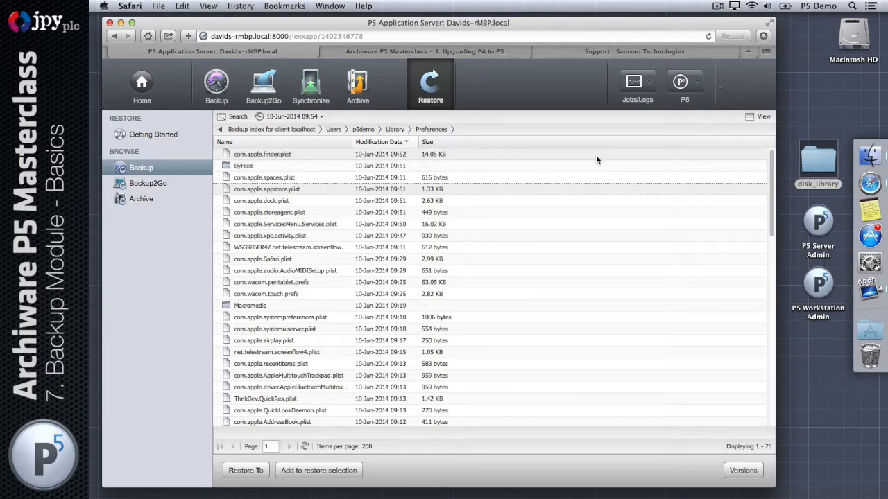
Hide the Size column in the backup index listing, and show it again through the view options
{"action": "left_click", "coordinate": [763, 117]}
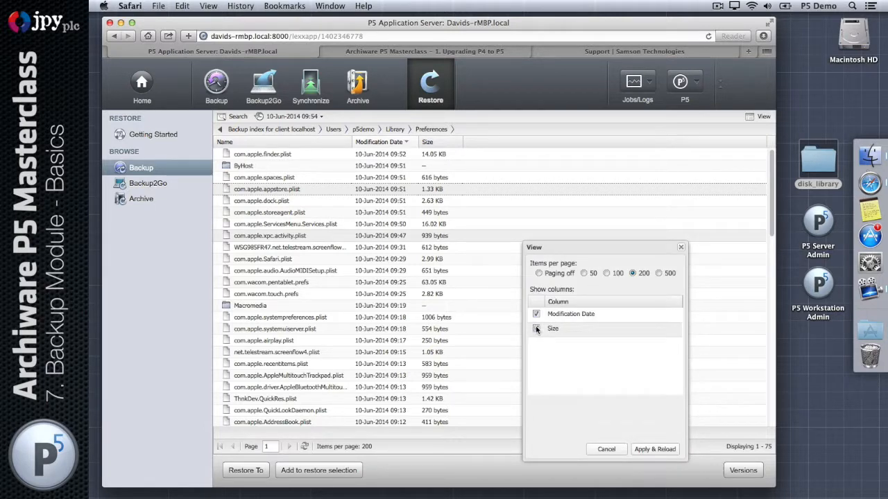
{"action": "left_click", "coordinate": [653, 451]}
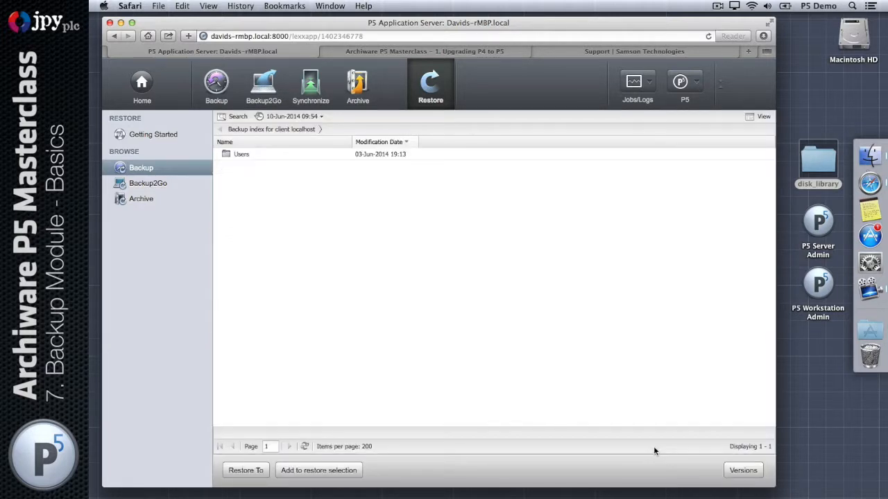
{"action": "left_click", "coordinate": [760, 117]}
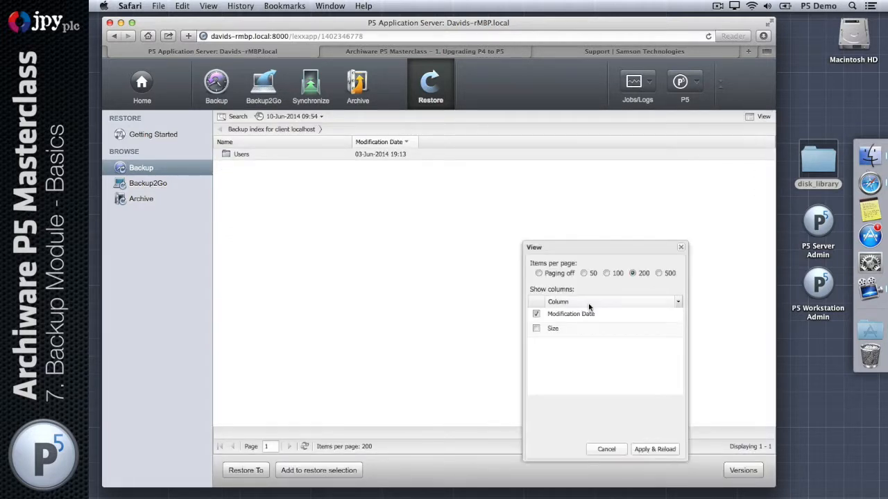
{"action": "left_click", "coordinate": [536, 329]}
{"action": "left_click", "coordinate": [644, 450]}
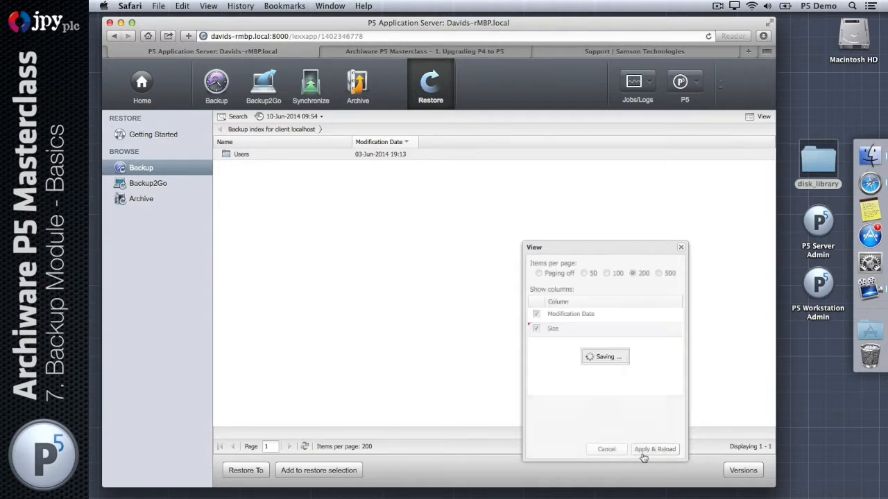
Browse the localhost backup index to the folder Users/p5demo/Library/Preferences
{"action": "double_click", "coordinate": [238, 154]}
{"action": "left_click", "coordinate": [238, 154]}
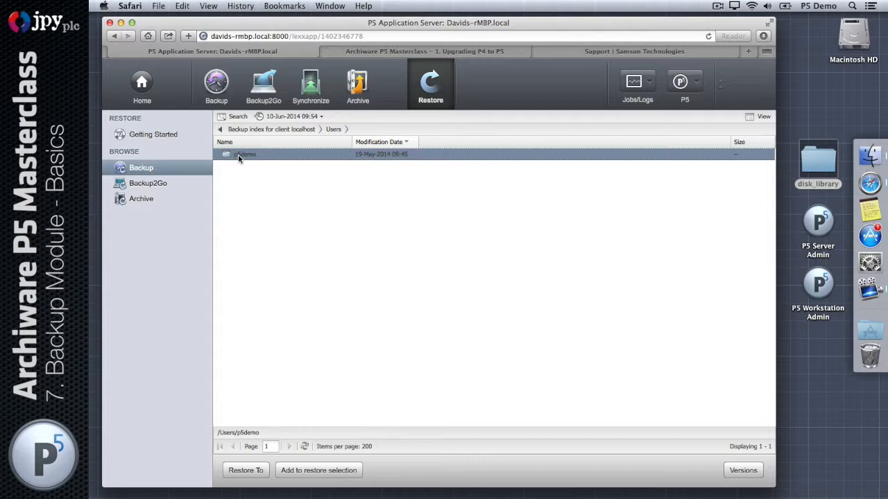
{"action": "double_click", "coordinate": [237, 154]}
{"action": "left_click", "coordinate": [238, 154]}
{"action": "double_click", "coordinate": [238, 157]}
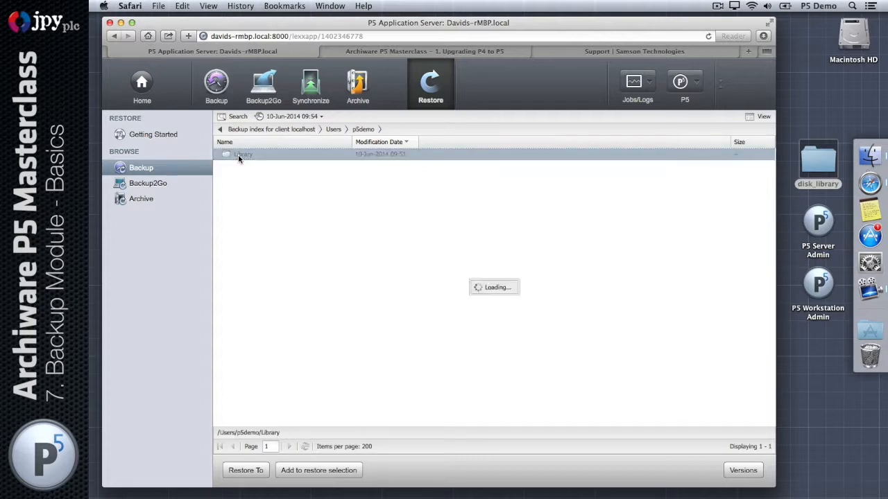
{"action": "left_click", "coordinate": [255, 154]}
{"action": "double_click", "coordinate": [257, 154]}
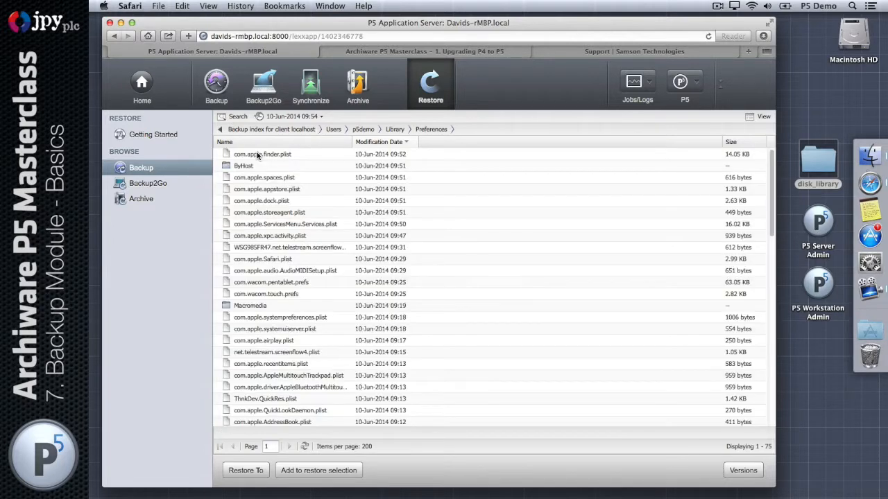
Examine the items-per-page and column options, look through the listed Preferences files, and close the view options
{"action": "left_click", "coordinate": [764, 117]}
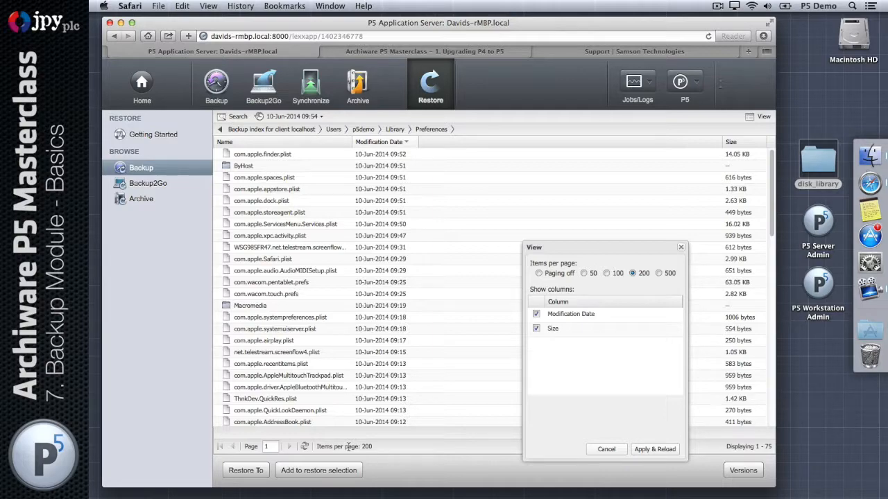
{"action": "scroll", "coordinate": [444, 288], "scroll_direction": "down", "scroll_amount": 15}
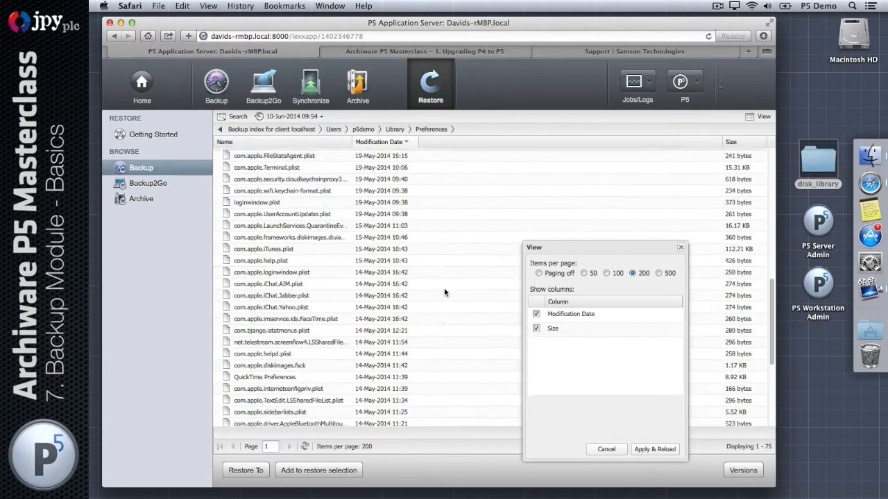
{"action": "scroll", "coordinate": [445, 293], "scroll_direction": "up", "scroll_amount": 15}
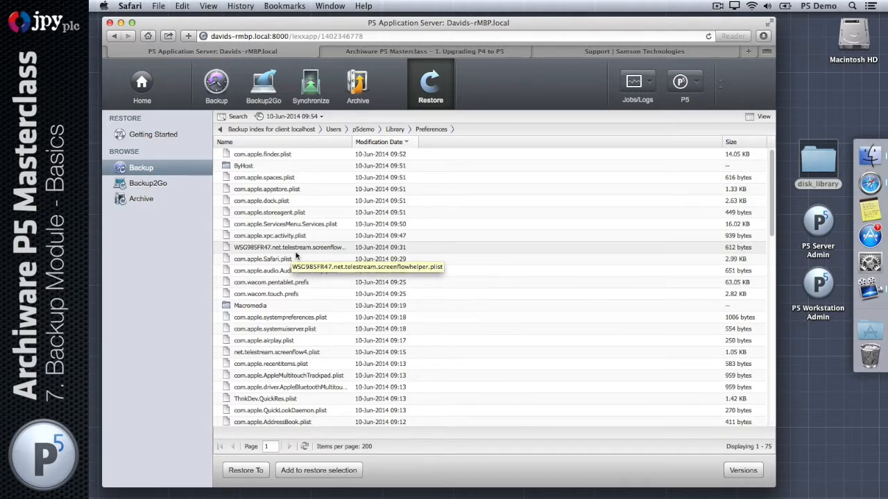
Set up a restore of com.apple.spaces.plist, try the conflict-resolution options, and choose "Overwrite if restored file is newer than the existing file"
{"action": "left_click", "coordinate": [310, 180]}
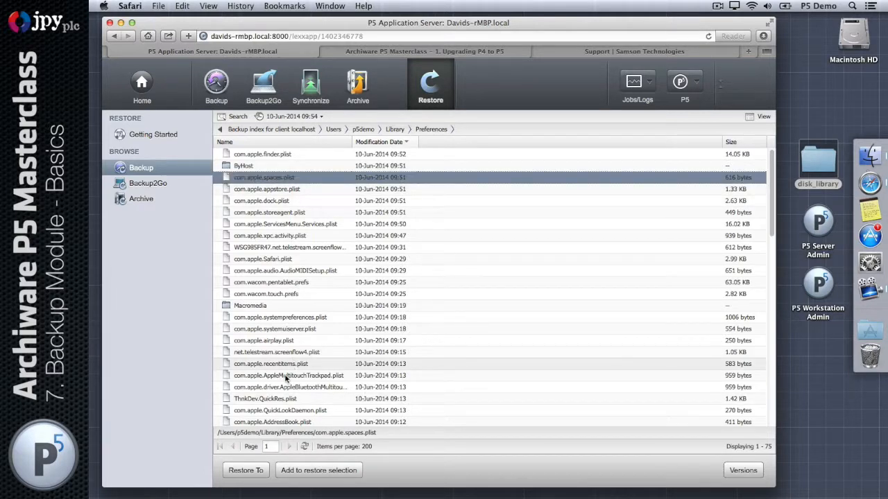
{"action": "left_click", "coordinate": [246, 470]}
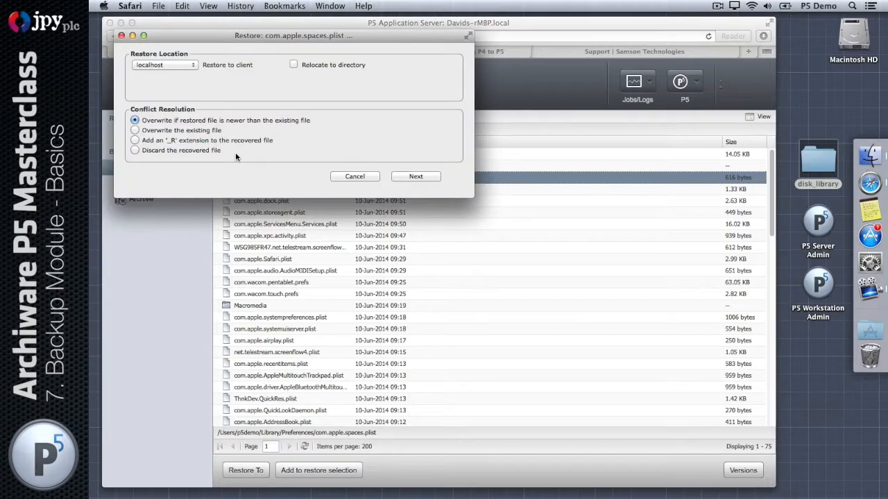
{"action": "left_click_drag", "start_coordinate": [219, 36], "coordinate": [337, 216]}
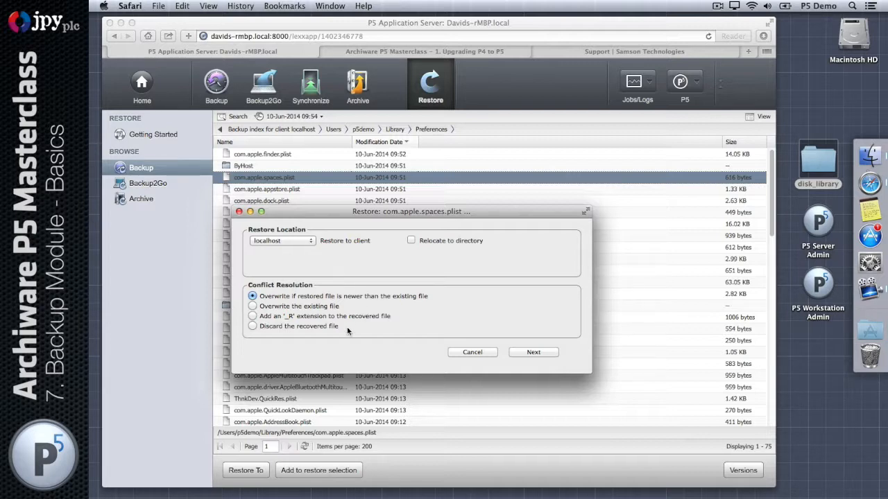
{"action": "left_click", "coordinate": [253, 307]}
{"action": "left_click", "coordinate": [252, 316]}
{"action": "left_click", "coordinate": [252, 326]}
{"action": "left_click", "coordinate": [253, 306]}
{"action": "left_click", "coordinate": [252, 296]}
Review the restore information and volume listing for com.apple.spaces.plist, and cancel the restore to the original path
{"action": "left_click", "coordinate": [527, 353]}
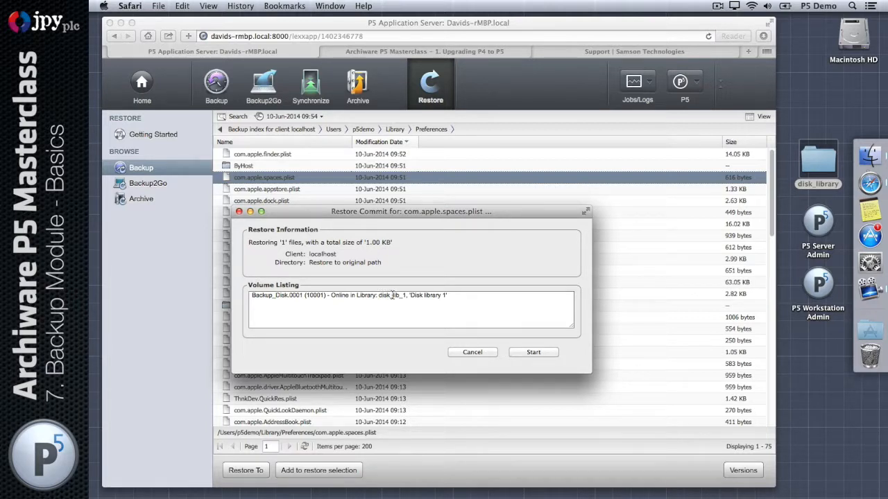
{"action": "double_click", "coordinate": [339, 295]}
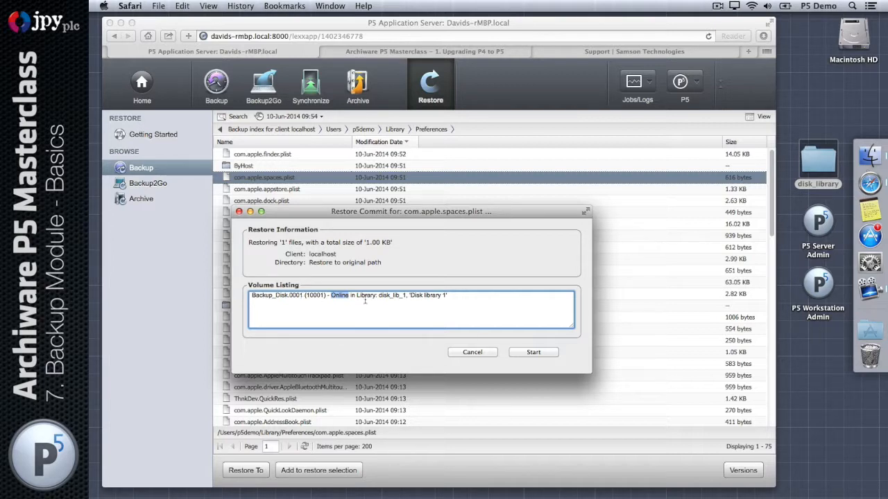
{"action": "left_click", "coordinate": [472, 352]}
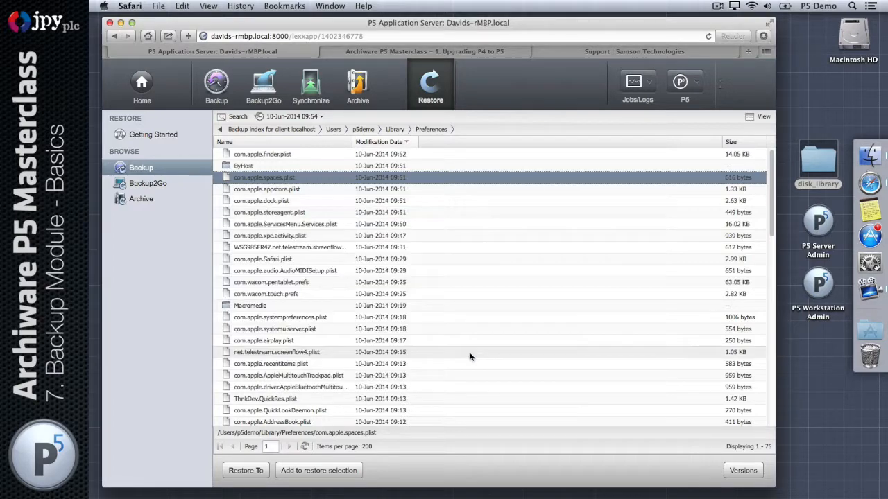
Set up the restore of com.apple.spaces.plist again with relocation to a directory, and view the pre-defined directories and the client's folder browser
{"action": "left_click", "coordinate": [244, 471]}
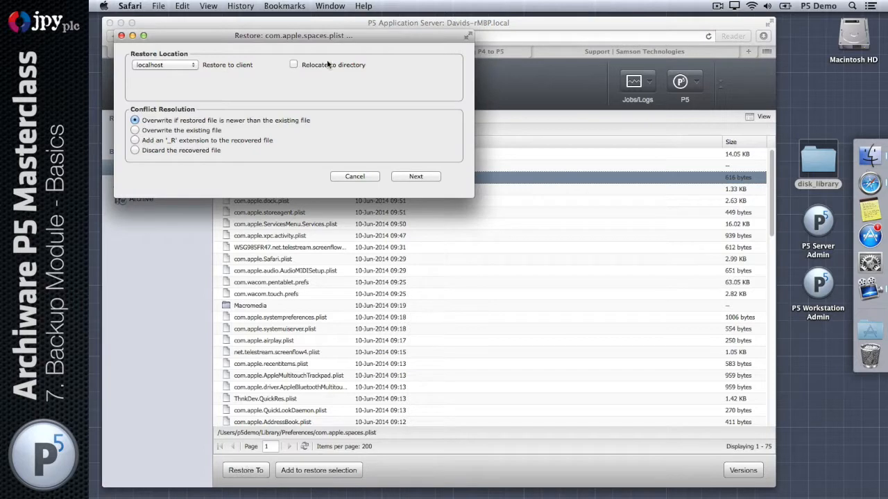
{"action": "left_click", "coordinate": [293, 65]}
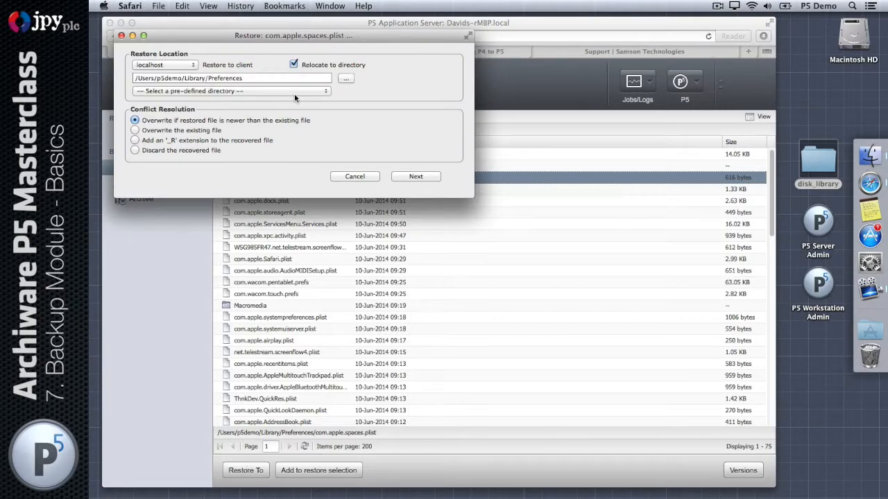
{"action": "left_click", "coordinate": [296, 93]}
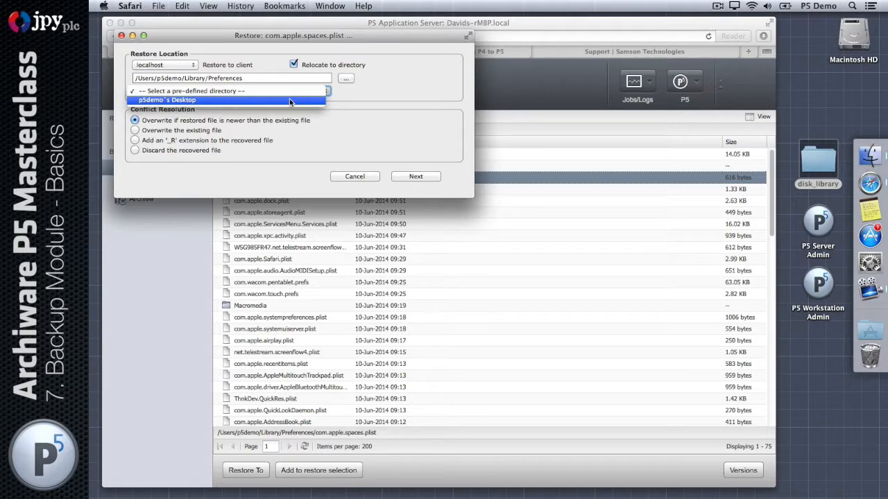
{"action": "left_click", "coordinate": [359, 82]}
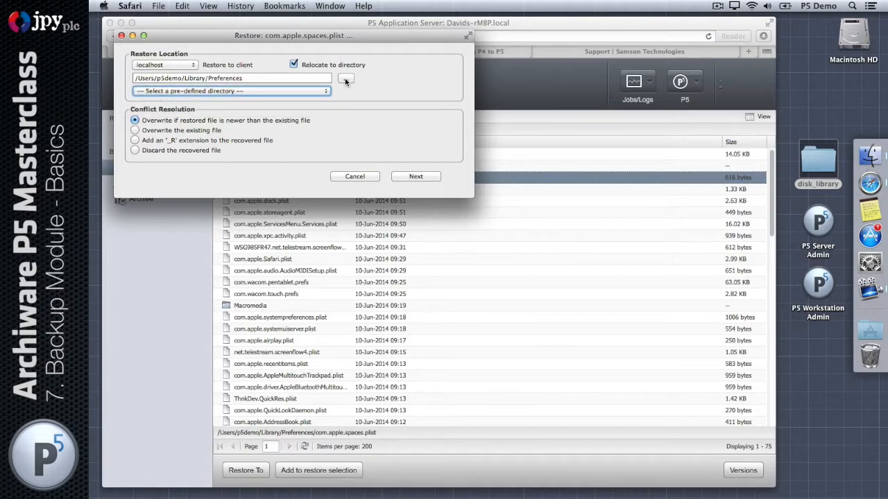
{"action": "left_click", "coordinate": [345, 81]}
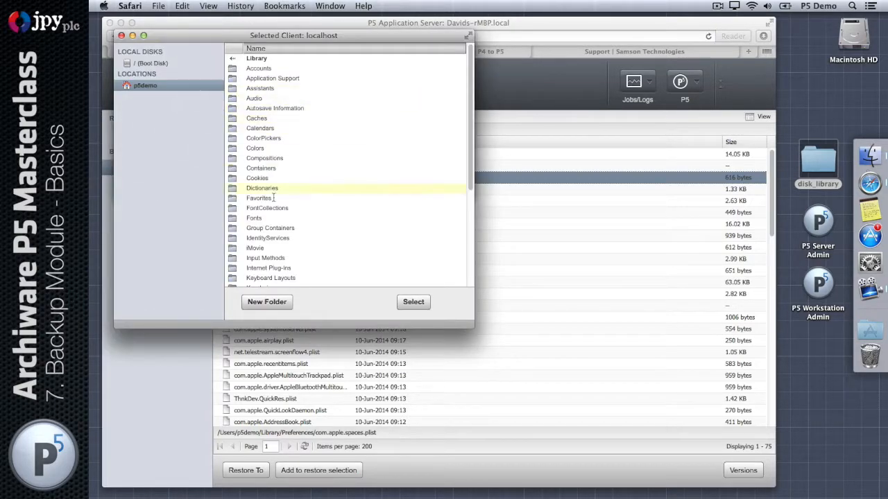
{"action": "left_click", "coordinate": [121, 35]}
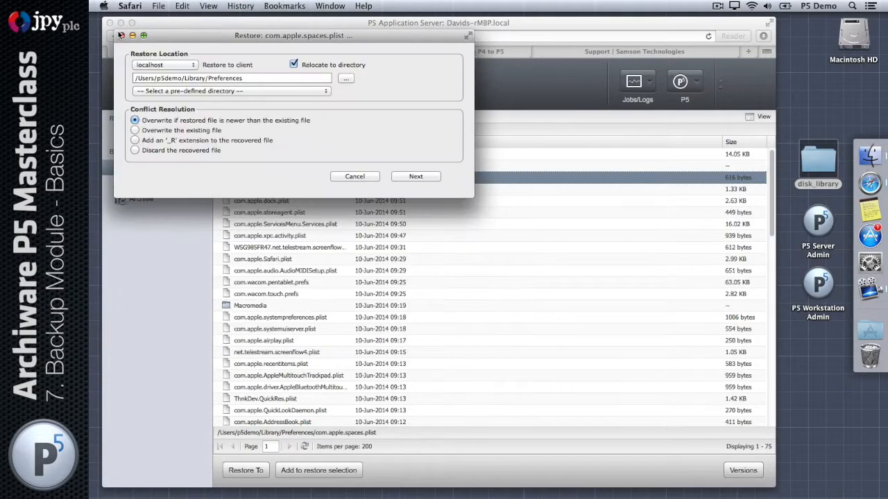
Choose p5demo's Desktop as the pre-defined restore directory, and start the restore of com.apple.spaces.plist
{"action": "left_click", "coordinate": [174, 90]}
{"action": "left_click", "coordinate": [171, 101]}
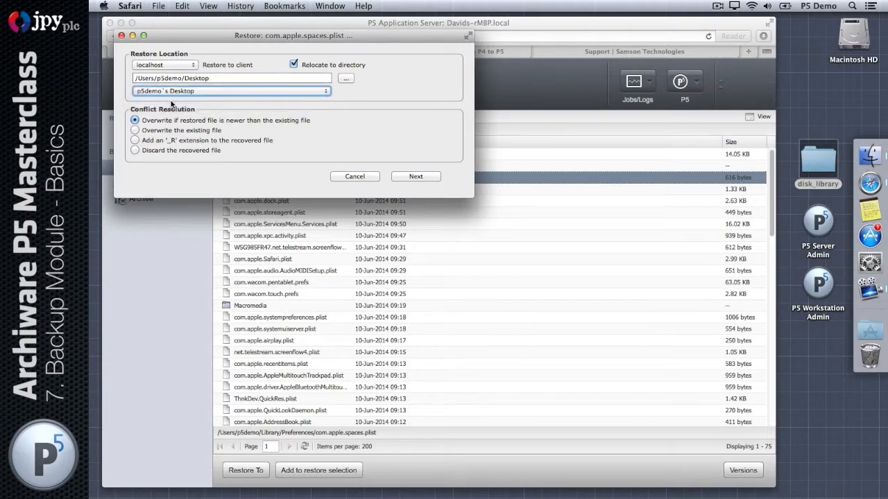
{"action": "left_click", "coordinate": [417, 176]}
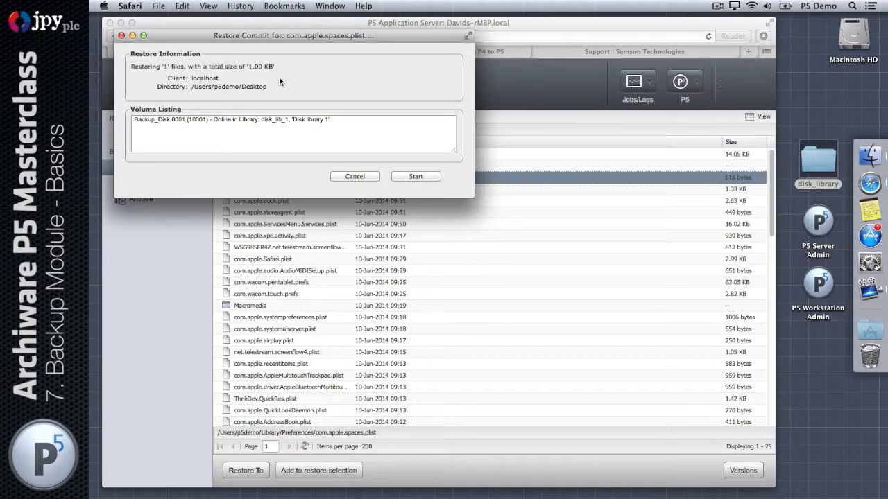
{"action": "left_click", "coordinate": [418, 177]}
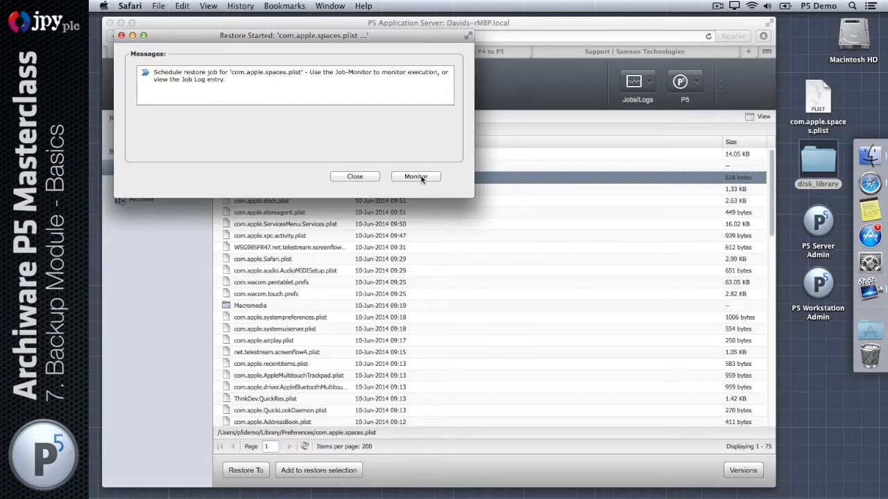
Check the restored com.apple.spaces.plist on the desktop, and view its restore job in the Job Monitor before closing the monitor
{"action": "left_click", "coordinate": [827, 101]}
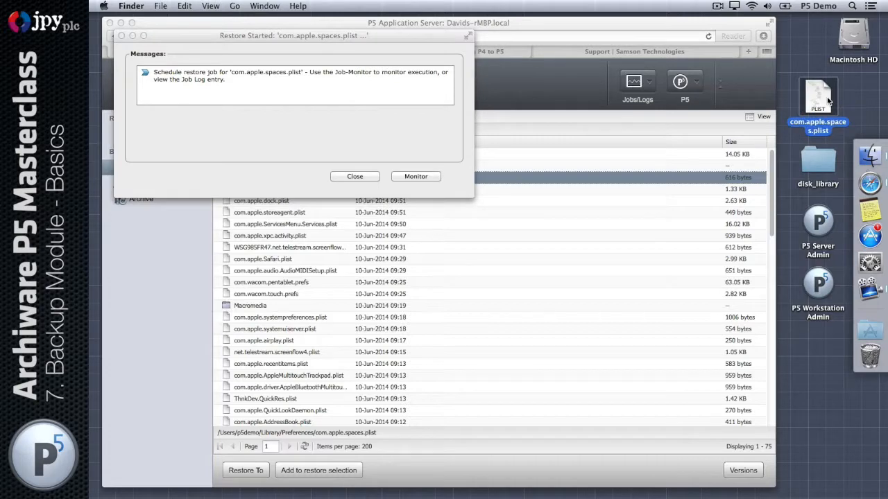
{"action": "left_click", "coordinate": [410, 145]}
{"action": "left_click", "coordinate": [416, 176]}
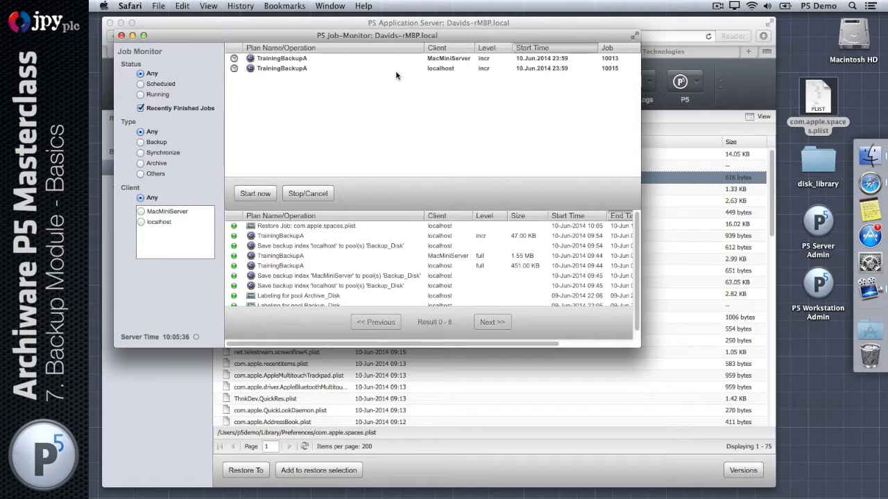
{"action": "left_click", "coordinate": [122, 35]}
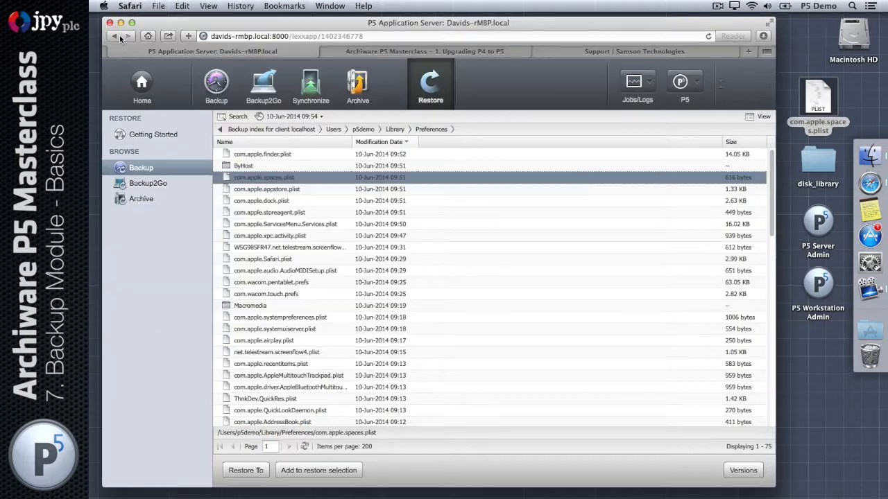
{"action": "left_click", "coordinate": [815, 99]}
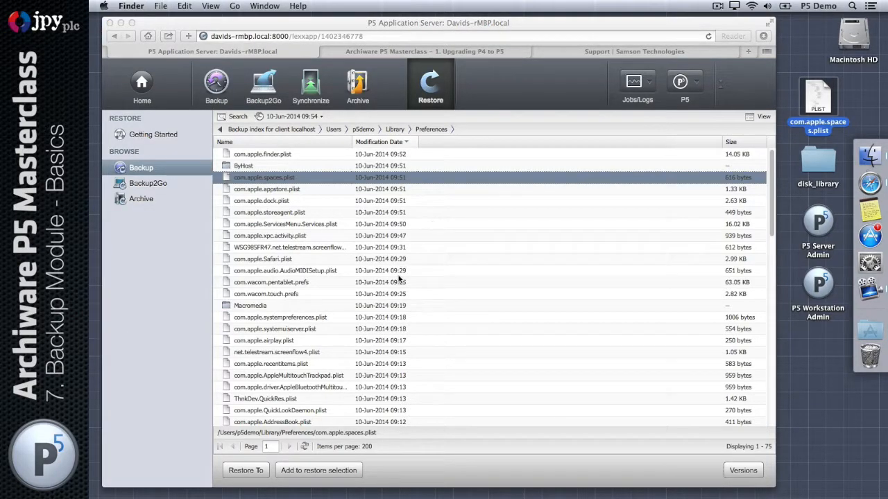
Select the range of items from com.apple.spaces.plist through the Macromedia folder in the Preferences backup index
{"action": "left_click", "coordinate": [298, 252]}
{"action": "left_click", "coordinate": [298, 249], "text": "shift"}
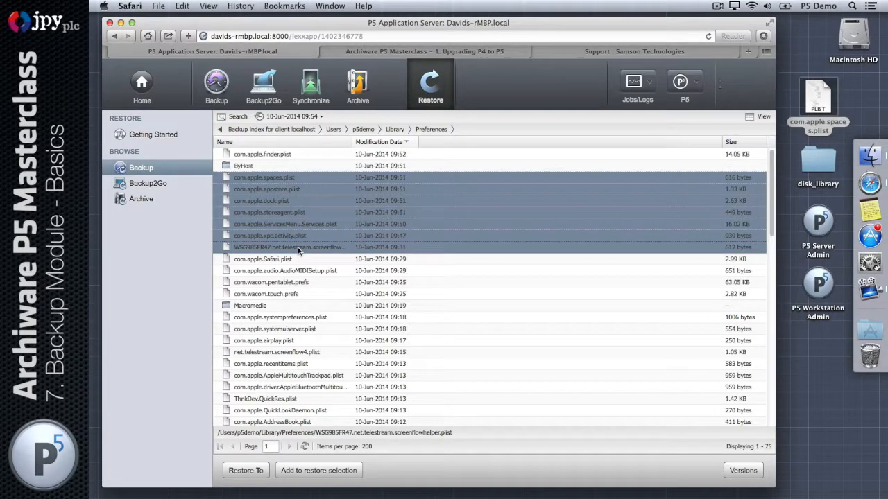
{"action": "left_click", "coordinate": [269, 306], "text": "shift"}
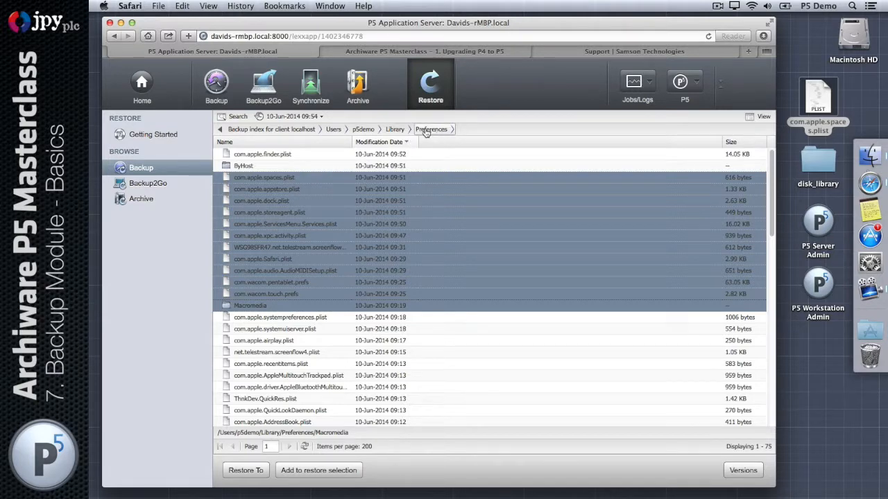
Set up a restore of the whole Preferences folder from the Library level of the index, and cancel it
{"action": "left_click", "coordinate": [394, 130]}
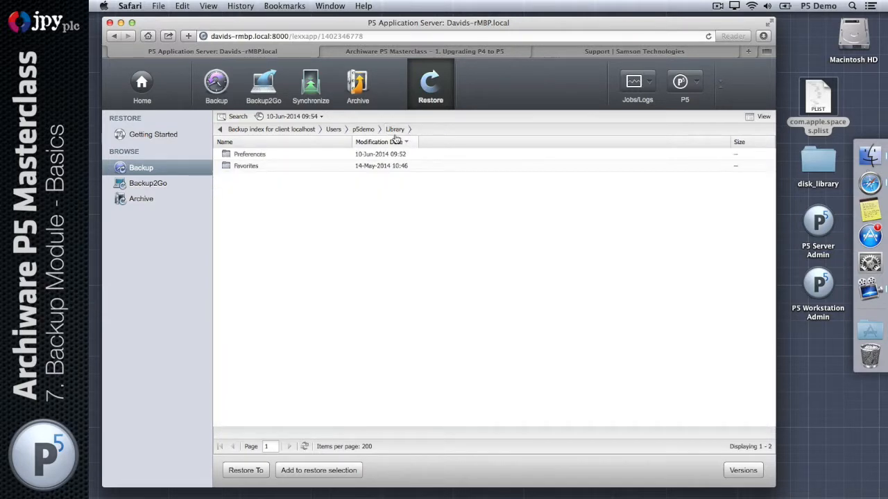
{"action": "left_click", "coordinate": [246, 156]}
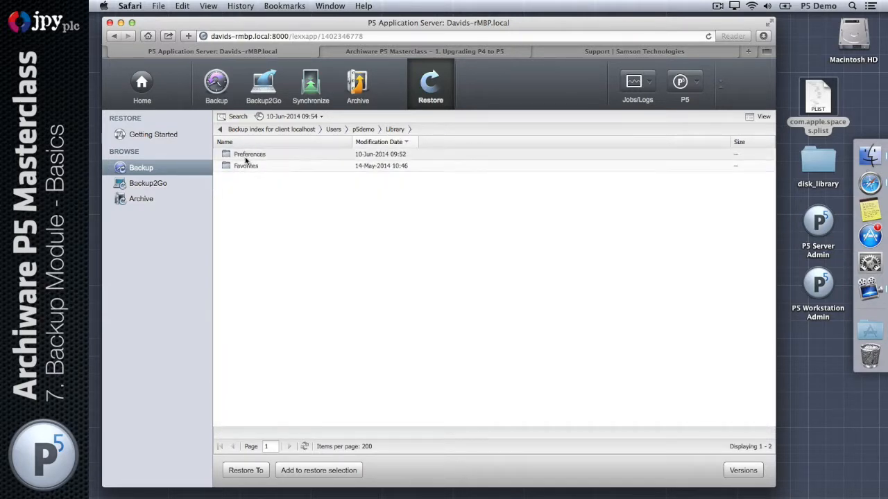
{"action": "left_click", "coordinate": [246, 471]}
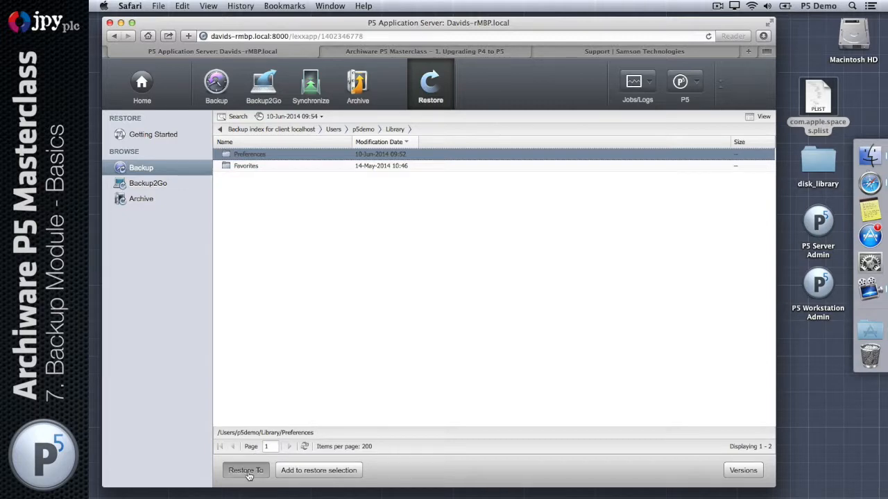
{"action": "left_click", "coordinate": [368, 181]}
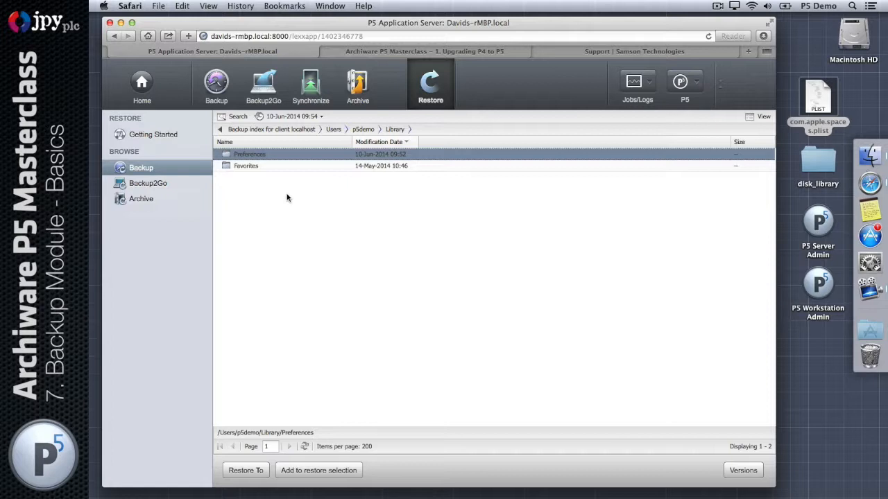
Add com.apple.spaces.plist, com.apple.appstore.plist and com.apple.dock.plist from Preferences to the restore selection, and move its window clear of the file list
{"action": "double_click", "coordinate": [247, 153]}
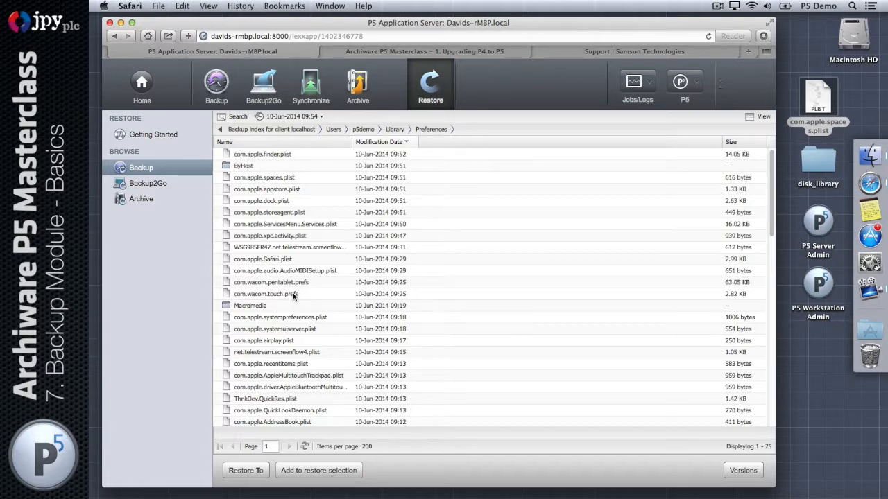
{"action": "left_click", "coordinate": [295, 181]}
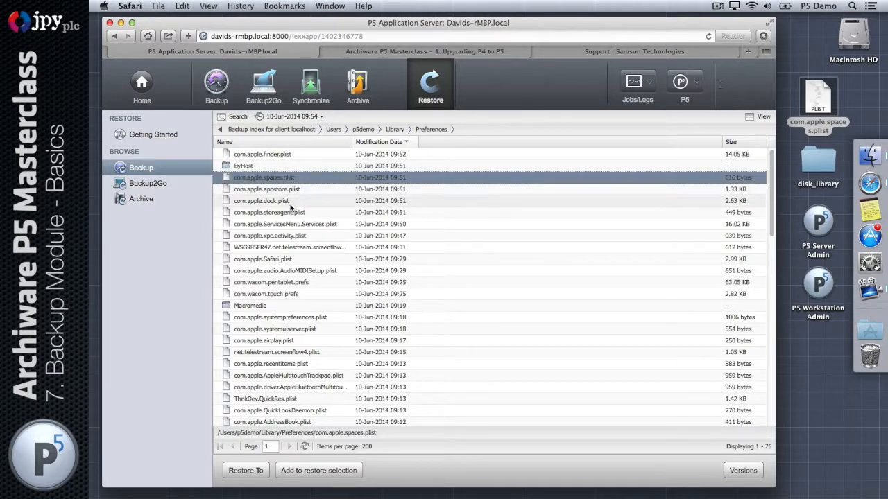
{"action": "left_click", "coordinate": [307, 202], "text": "shift"}
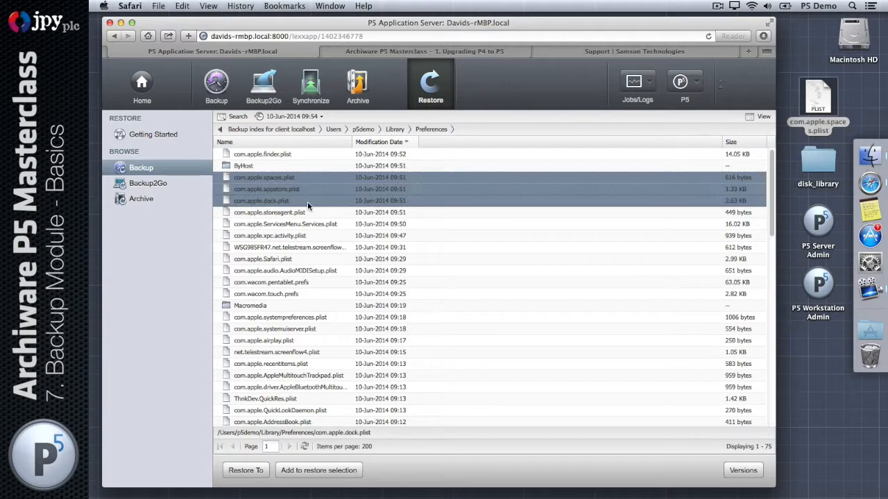
{"action": "left_click", "coordinate": [317, 474]}
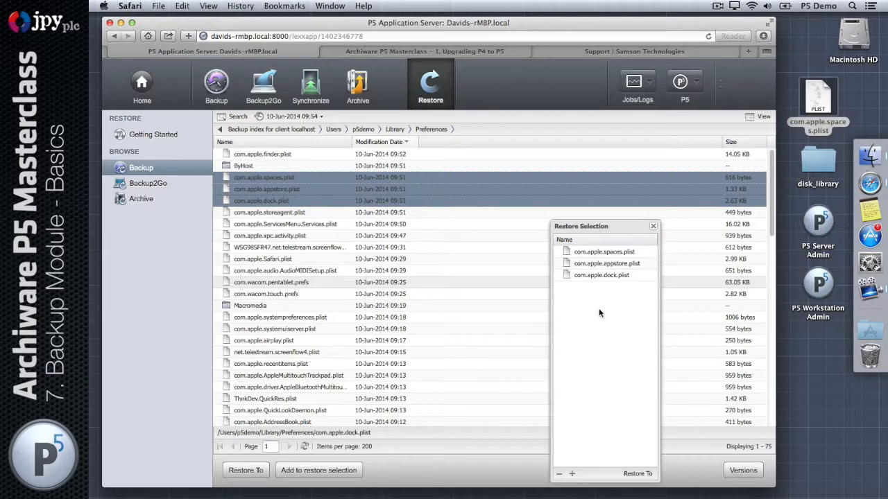
{"action": "left_click_drag", "start_coordinate": [595, 225], "coordinate": [575, 169]}
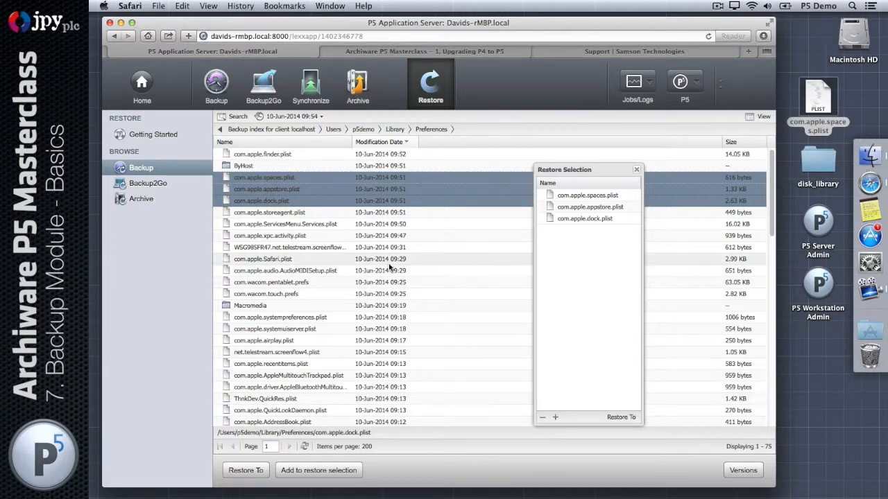
Check the Favorites folder, and add the ByHost files from com.apple.ImageCapture2 through com.apple.iChat.Jabber to the restore selection
{"action": "left_click", "coordinate": [393, 131]}
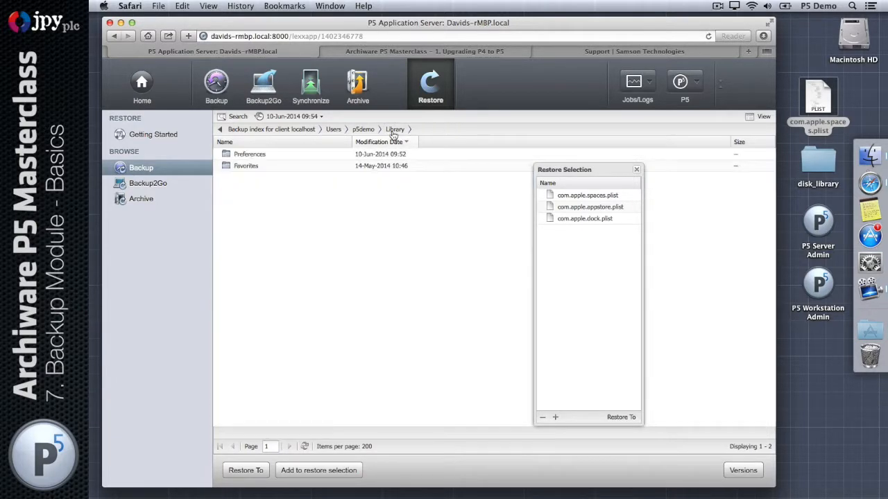
{"action": "double_click", "coordinate": [264, 166]}
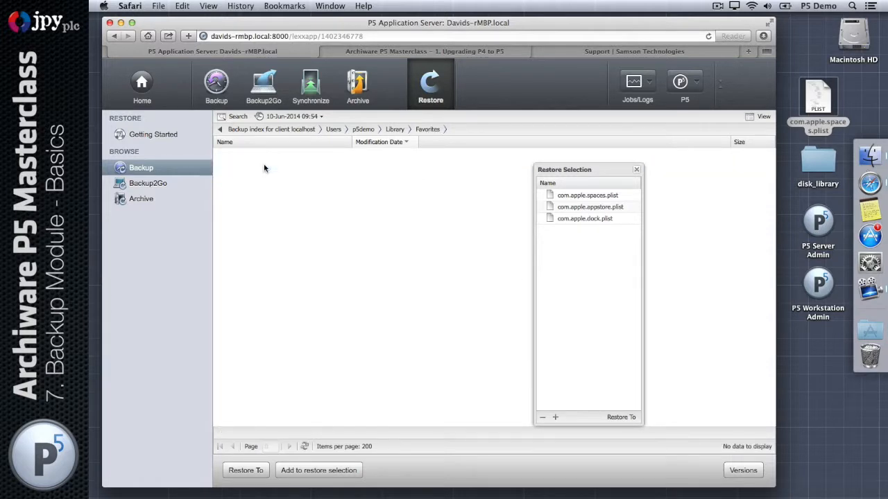
{"action": "left_click", "coordinate": [395, 130]}
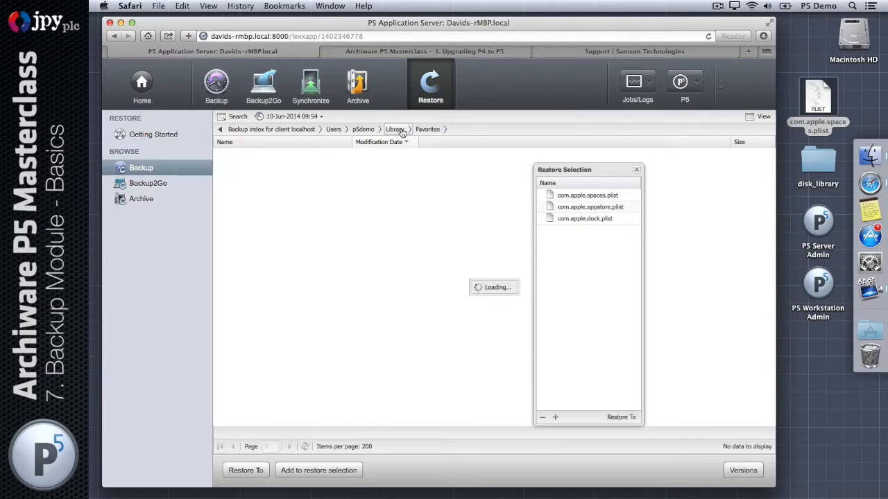
{"action": "double_click", "coordinate": [251, 155]}
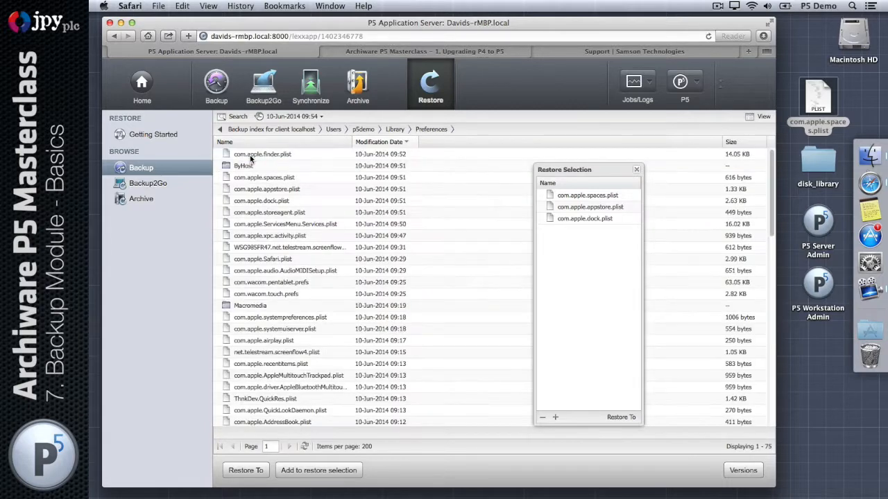
{"action": "double_click", "coordinate": [246, 167]}
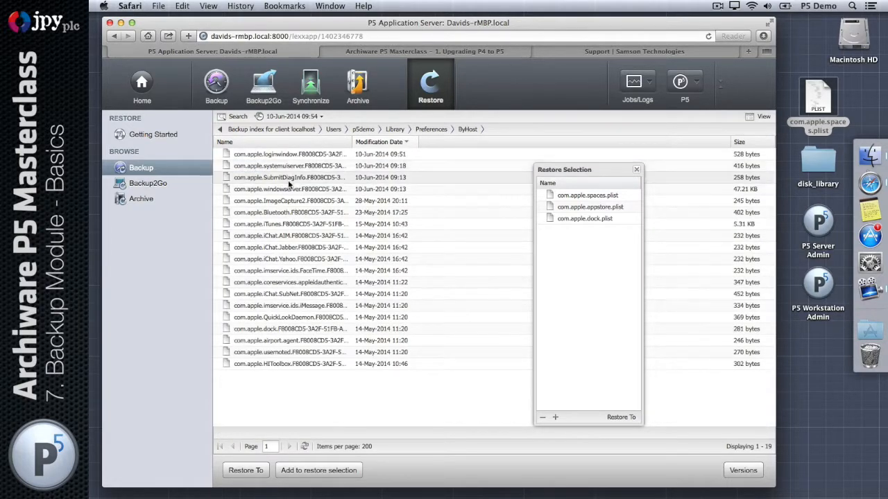
{"action": "left_click", "coordinate": [267, 202]}
{"action": "left_click", "coordinate": [273, 247], "text": "shift"}
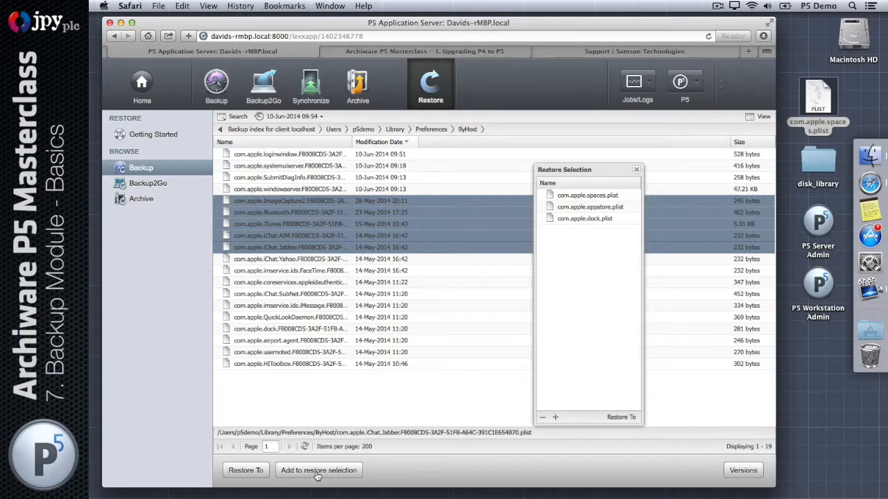
{"action": "left_click", "coordinate": [555, 417]}
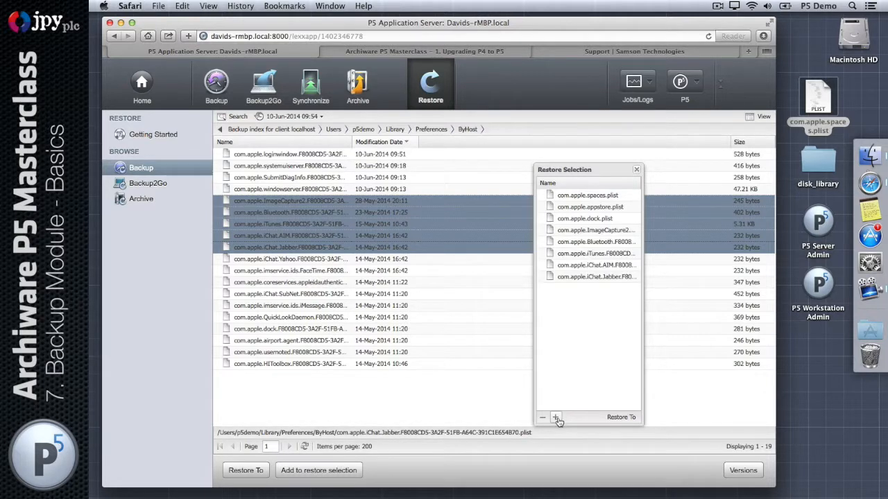
Add the Macromedia folder from Preferences to the restore selection
{"action": "left_click", "coordinate": [431, 130]}
{"action": "left_click", "coordinate": [272, 305]}
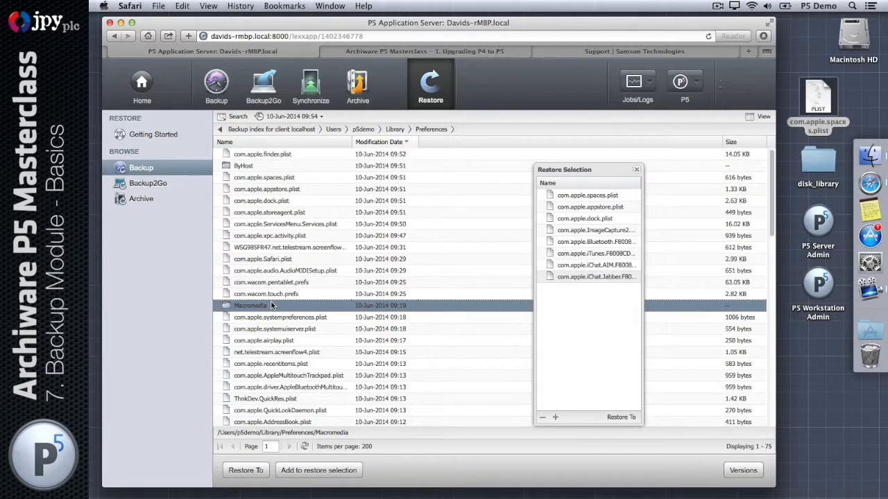
{"action": "left_click", "coordinate": [555, 416]}
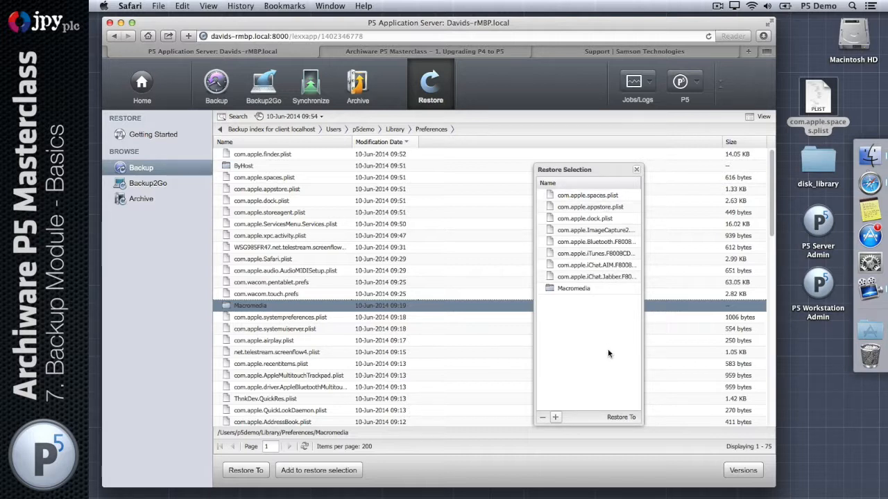
Review the restore information and volume listing for the collected restore selection, and cancel the restore and discard the selection
{"action": "left_click", "coordinate": [621, 418]}
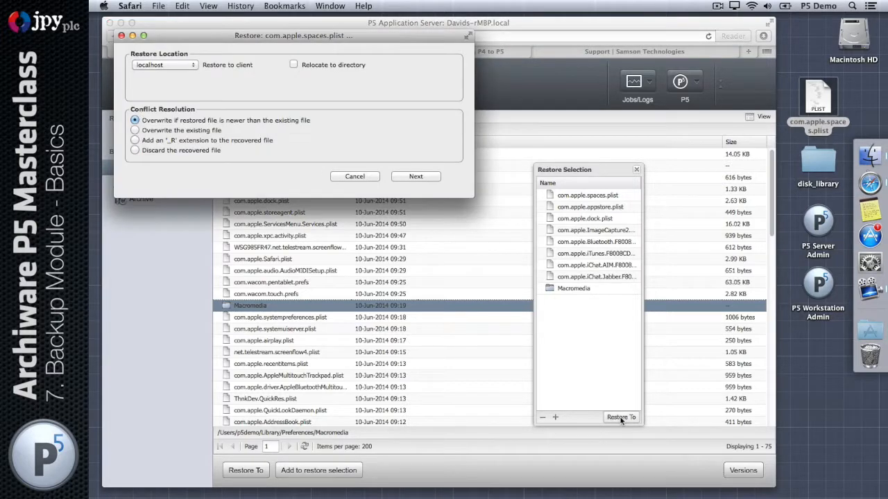
{"action": "left_click", "coordinate": [414, 178]}
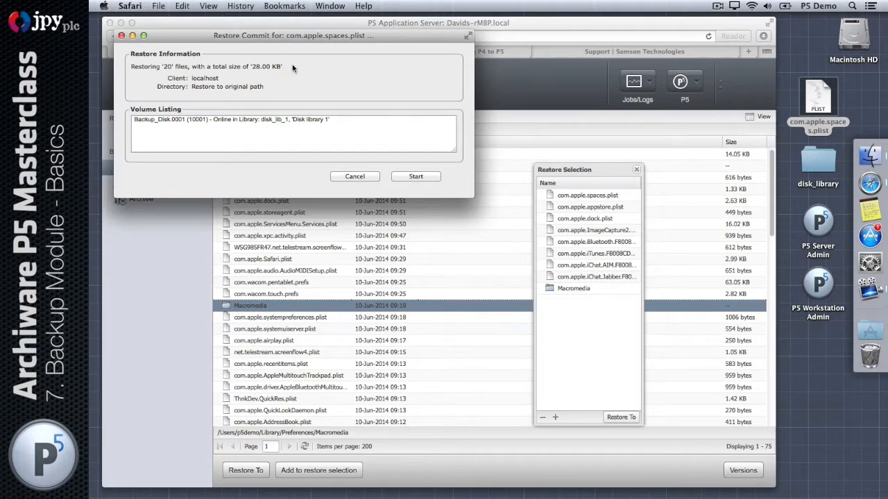
{"action": "triple_click", "coordinate": [263, 120]}
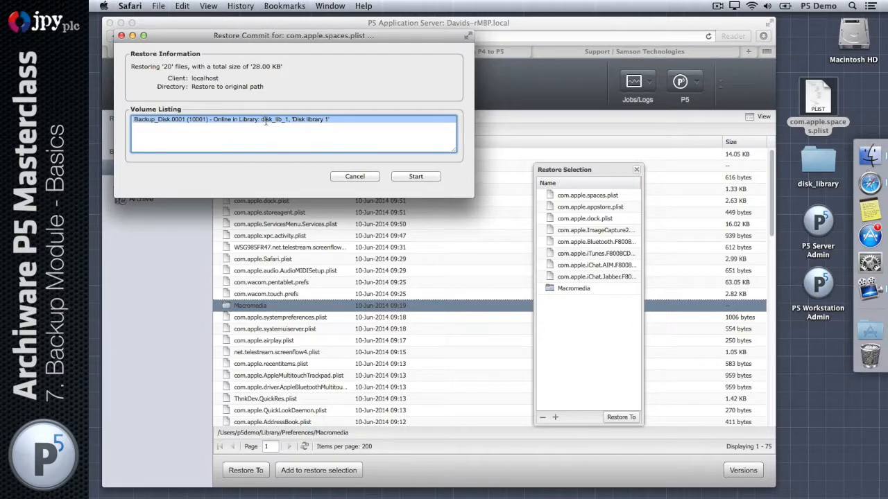
{"action": "left_click", "coordinate": [365, 177]}
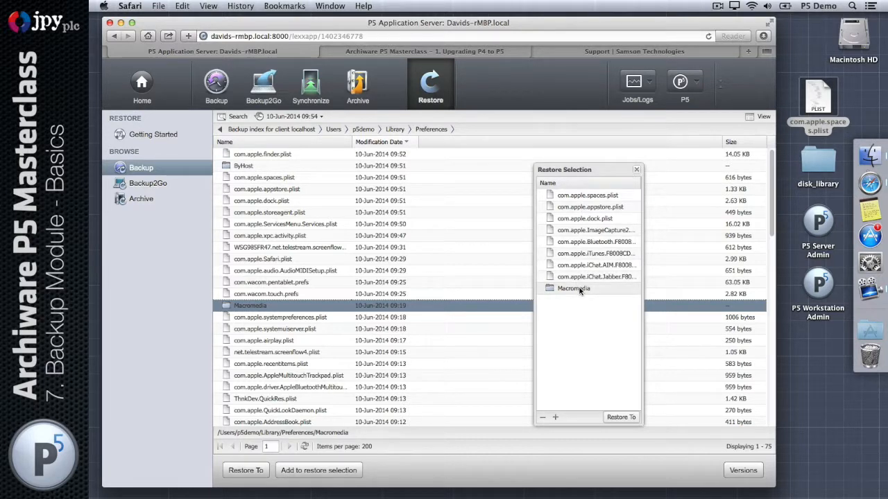
{"action": "left_click", "coordinate": [637, 170]}
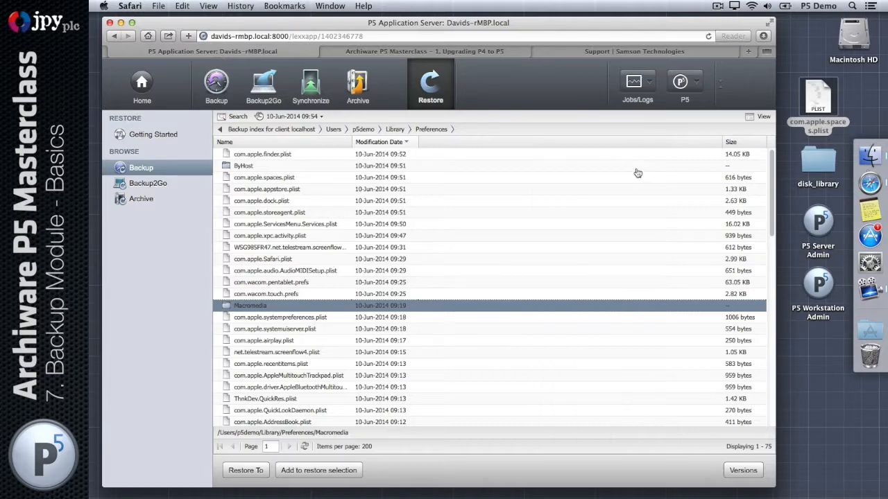
Review the backup tasks and the weekly incremental backup event of plan TrainingBackupA, and close the plan without changes
{"action": "left_click", "coordinate": [217, 83]}
{"action": "left_click", "coordinate": [159, 268]}
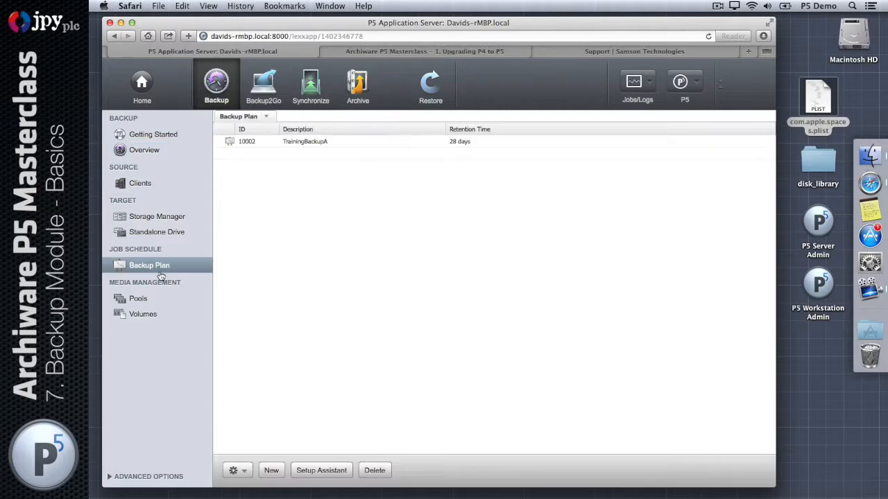
{"action": "left_click", "coordinate": [271, 141]}
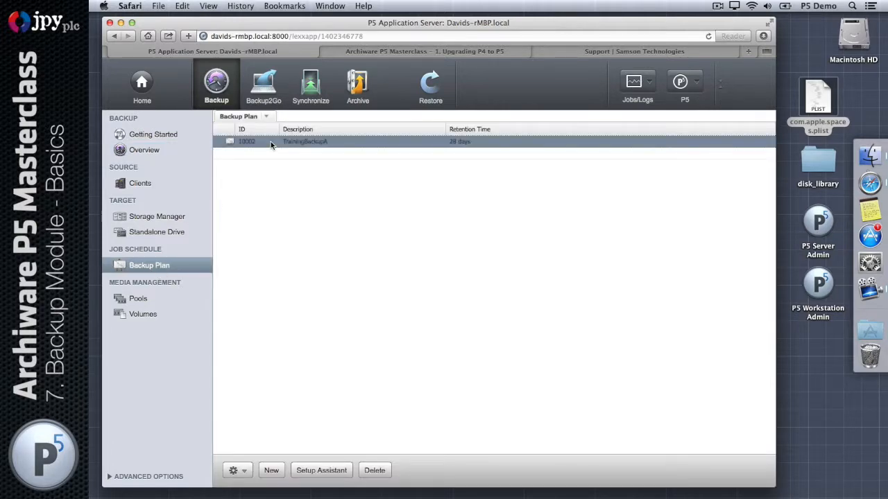
{"action": "double_click", "coordinate": [271, 142]}
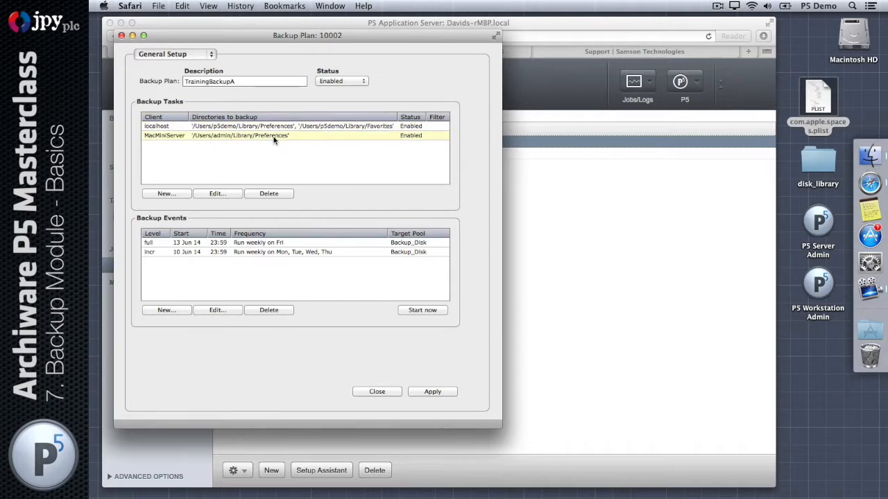
{"action": "left_click", "coordinate": [279, 252]}
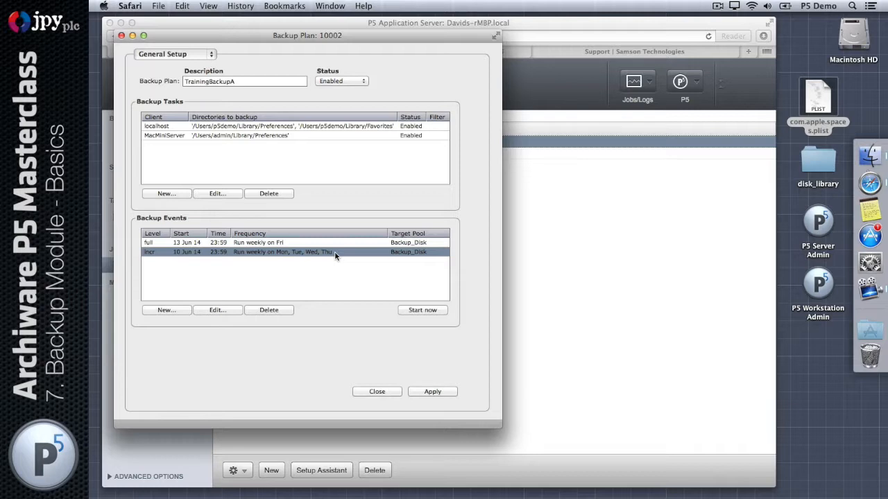
{"action": "left_click", "coordinate": [379, 393]}
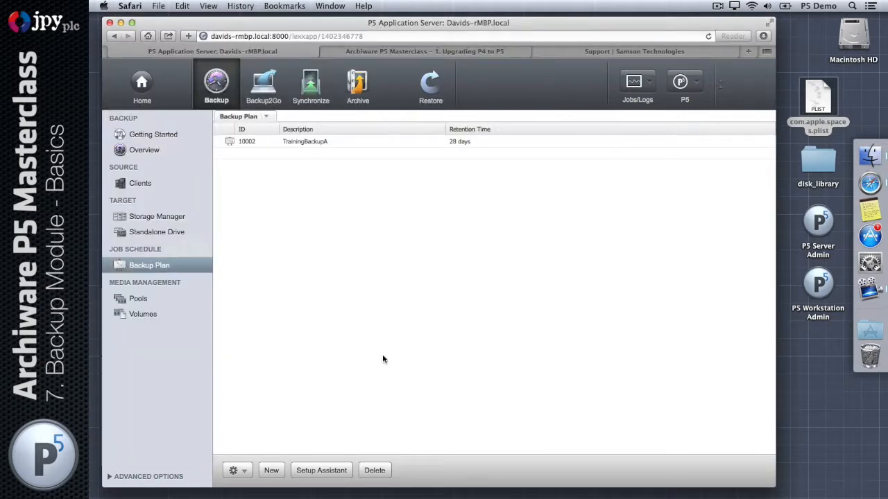
Browse the backup index of client MacMiniServer down to Users/admin/Library/Preferences and look through the backed-up files
{"action": "left_click", "coordinate": [429, 93]}
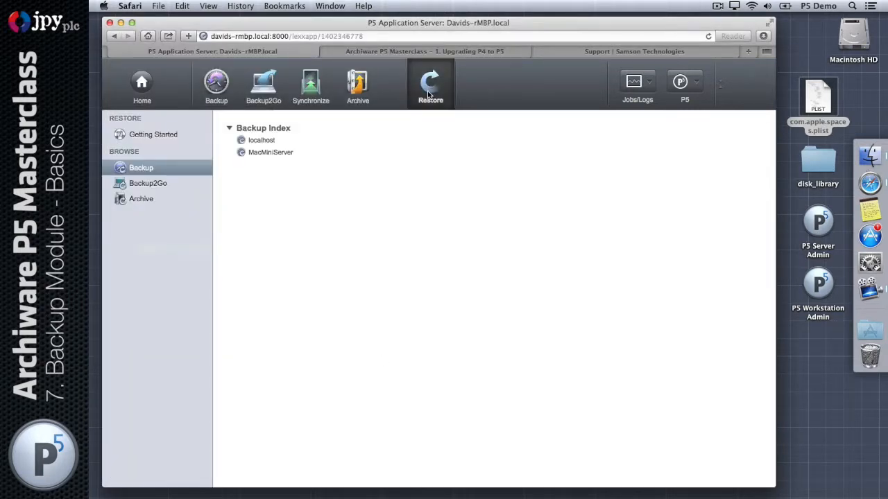
{"action": "left_click", "coordinate": [267, 153]}
{"action": "double_click", "coordinate": [235, 154]}
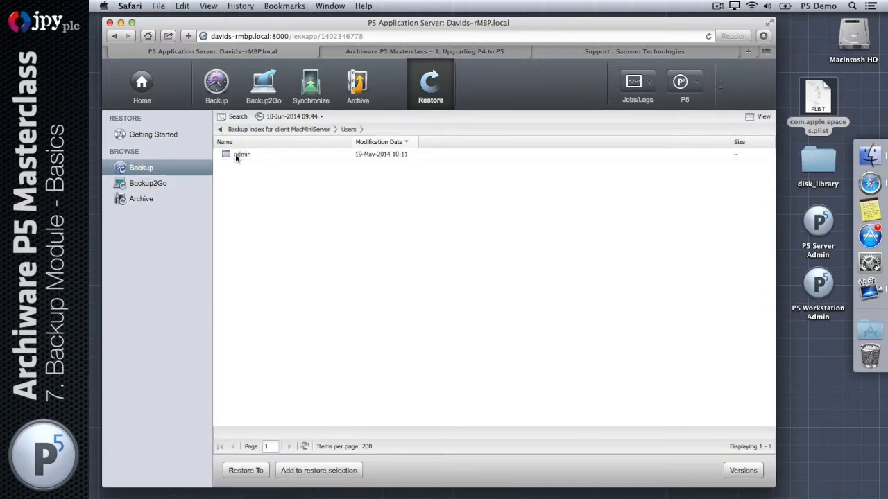
{"action": "double_click", "coordinate": [235, 154]}
{"action": "double_click", "coordinate": [235, 153]}
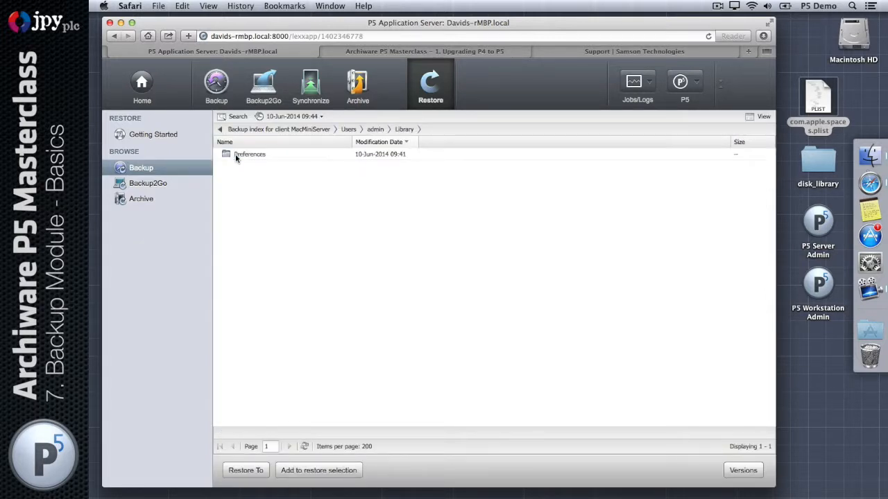
{"action": "double_click", "coordinate": [235, 154]}
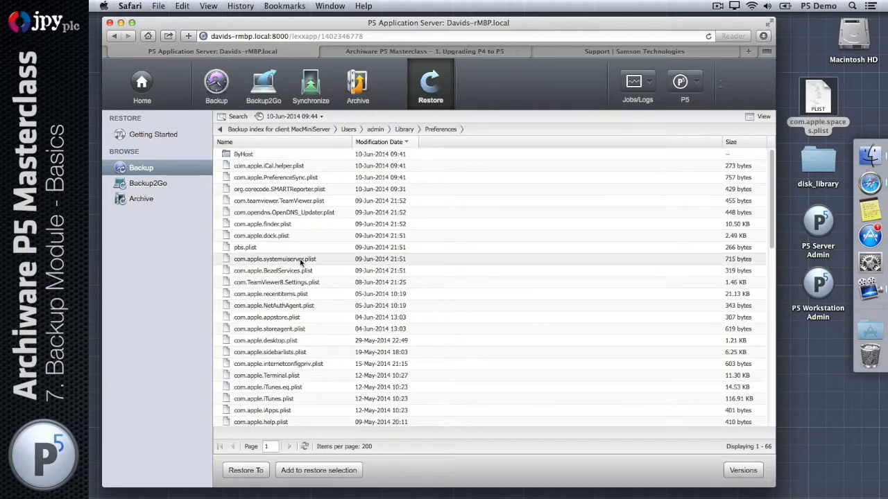
{"action": "scroll", "coordinate": [305, 236], "scroll_direction": "down", "scroll_amount": 10}
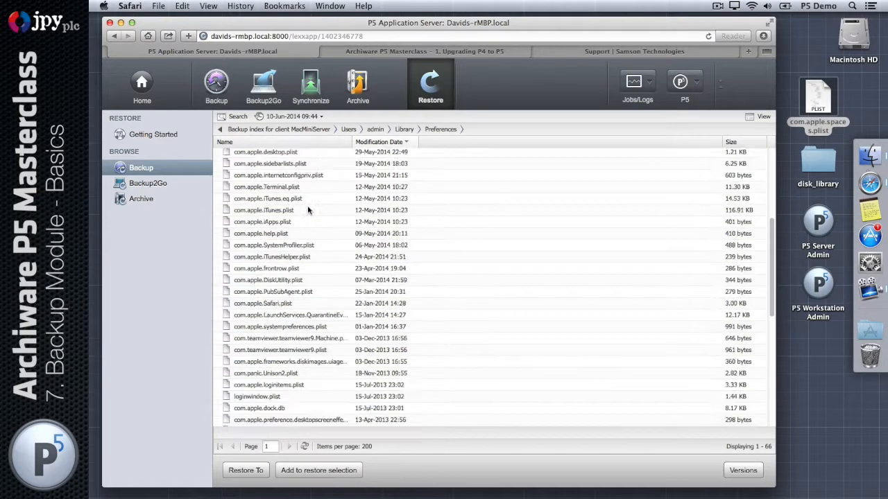
Review the index times, backup pools and volumes offered in the index options of the MacMiniServer backup index
{"action": "scroll", "coordinate": [307, 205], "scroll_direction": "up", "scroll_amount": 10}
{"action": "left_click", "coordinate": [309, 116]}
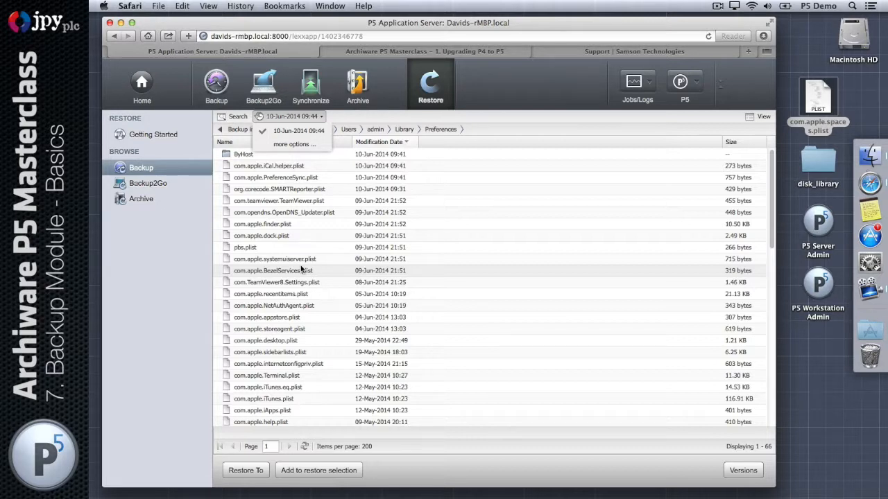
{"action": "left_click", "coordinate": [294, 144]}
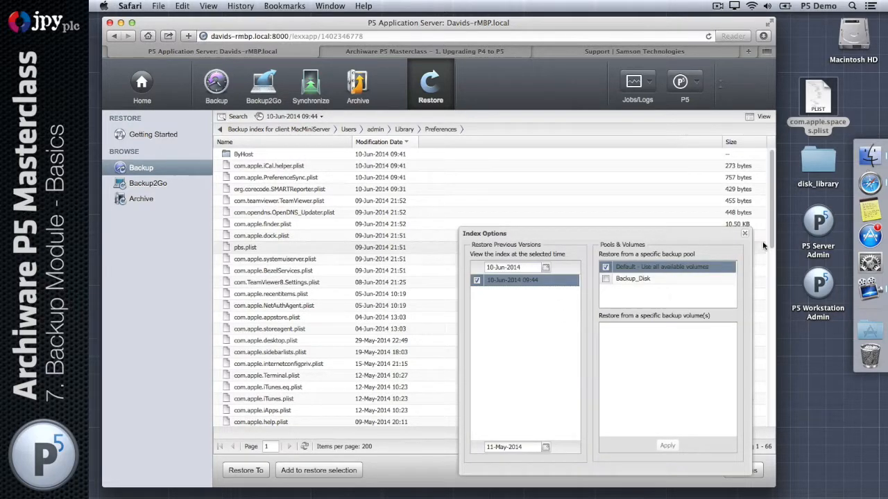
{"action": "left_click", "coordinate": [742, 237]}
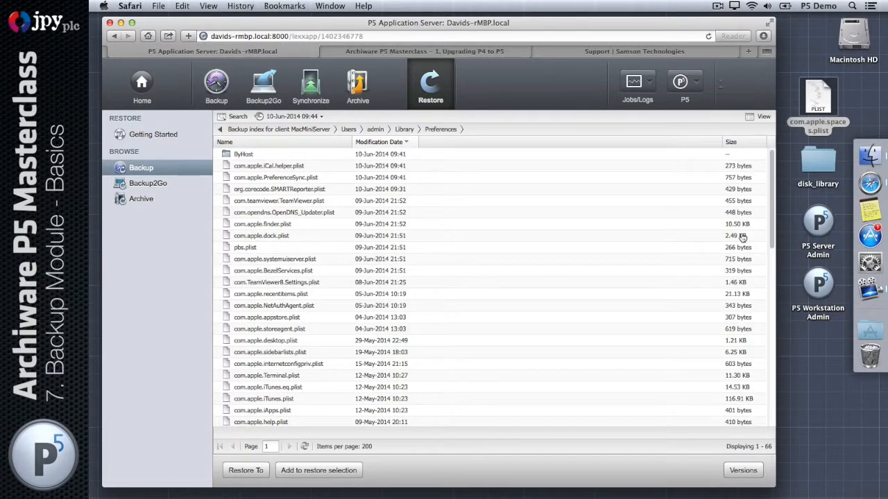
{"action": "left_click", "coordinate": [741, 236]}
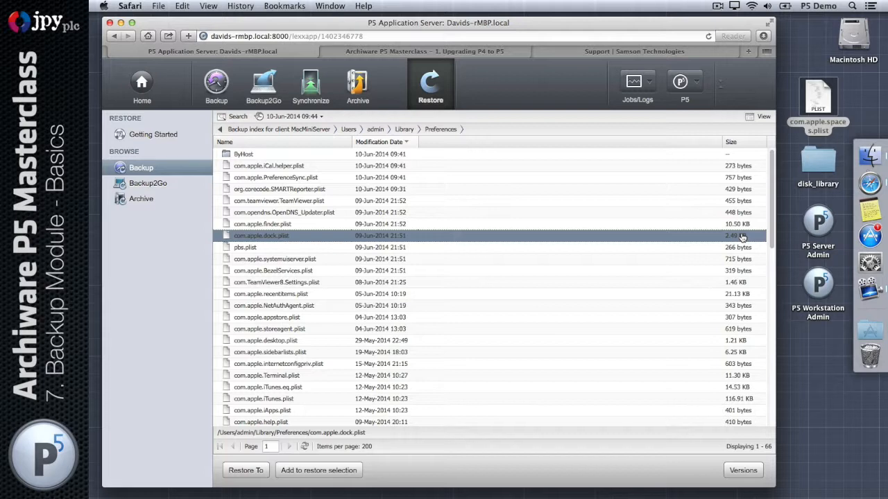
Add com.apple.desktop.plist to the restore selection, close the selection without restoring, and review the file's backed-up versions
{"action": "left_click", "coordinate": [573, 344]}
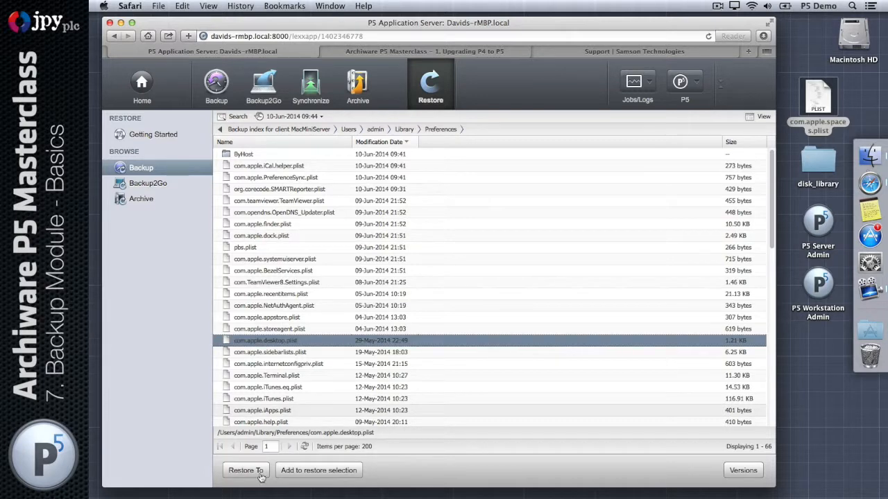
{"action": "left_click", "coordinate": [298, 475]}
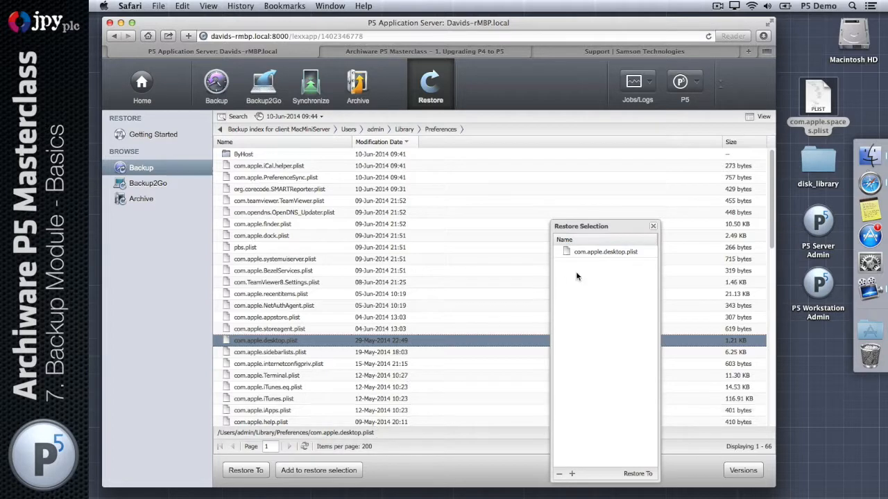
{"action": "left_click", "coordinate": [652, 227]}
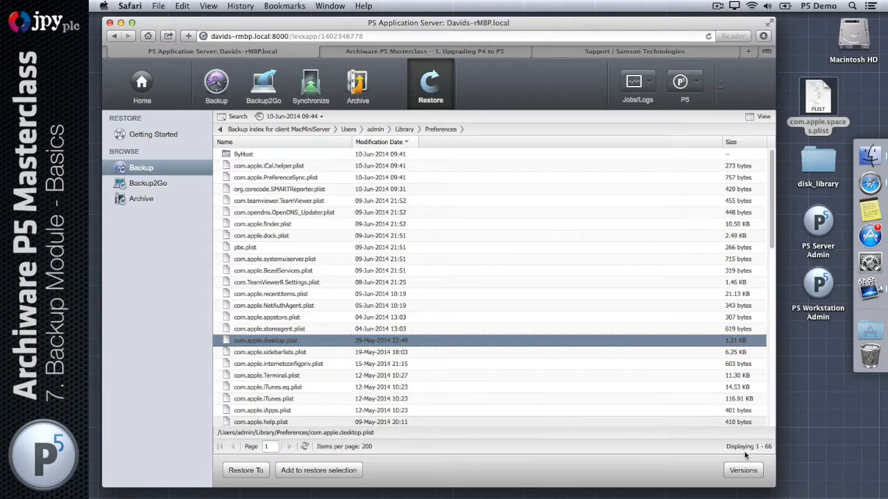
{"action": "left_click", "coordinate": [743, 471]}
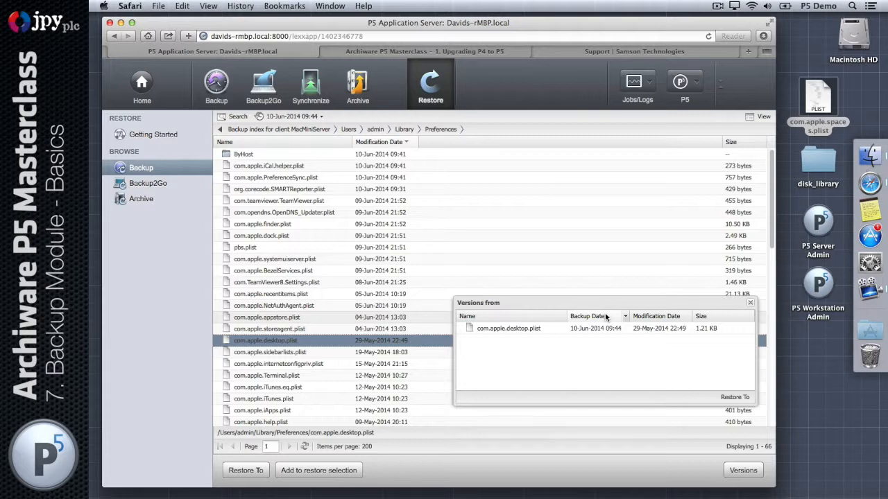
{"action": "left_click", "coordinate": [749, 303]}
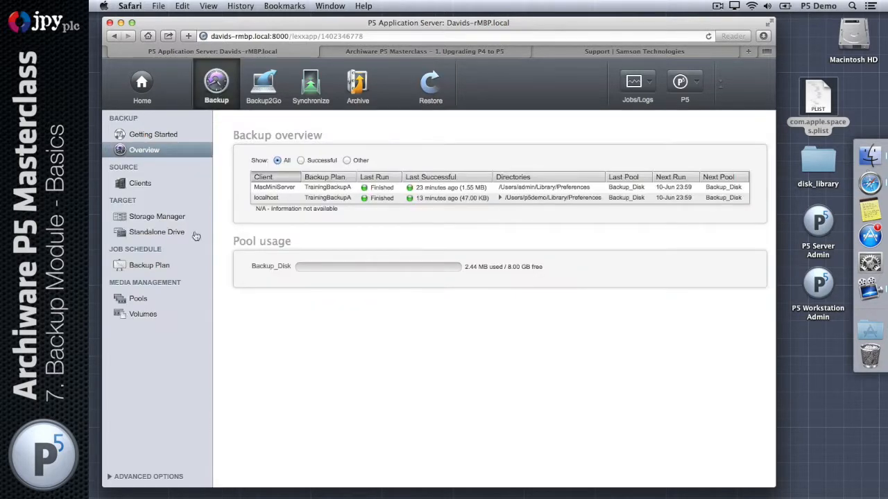
Open backup plan TrainingBackupA at its additional options and place its window clear of the navigation sidebar
{"action": "left_click", "coordinate": [174, 265]}
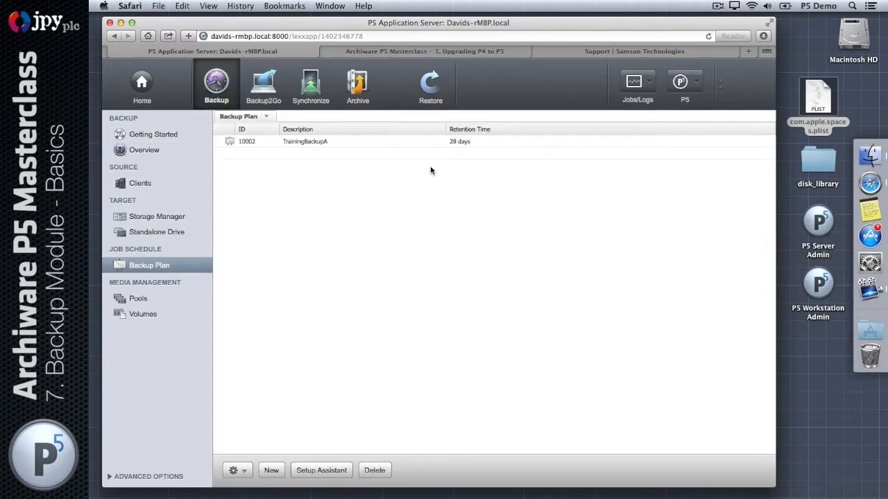
{"action": "left_click", "coordinate": [328, 141]}
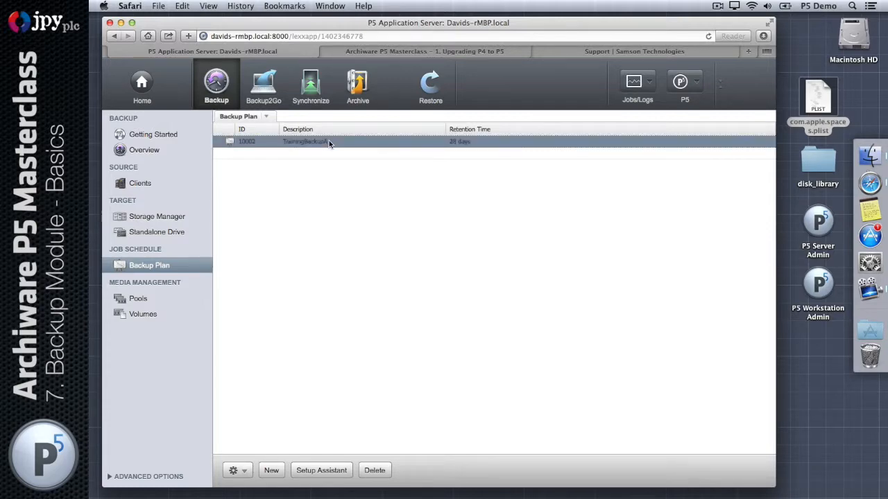
{"action": "double_click", "coordinate": [328, 142]}
{"action": "left_click", "coordinate": [158, 57]}
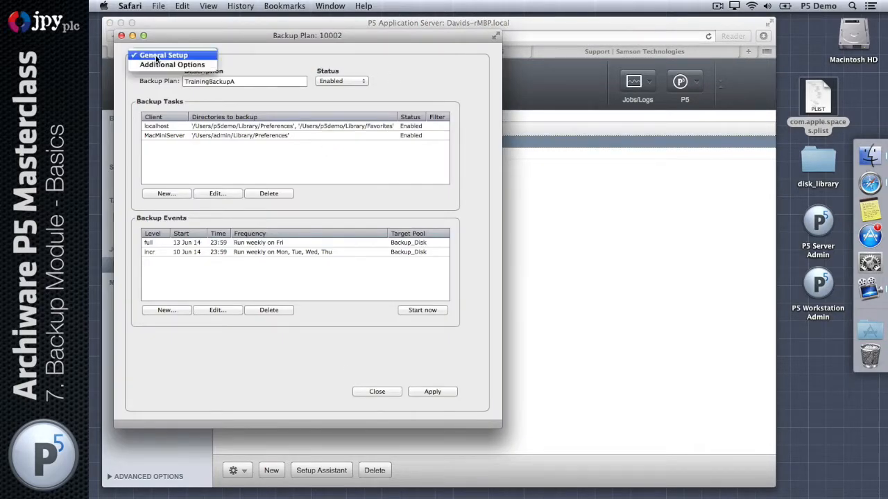
{"action": "left_click", "coordinate": [159, 64]}
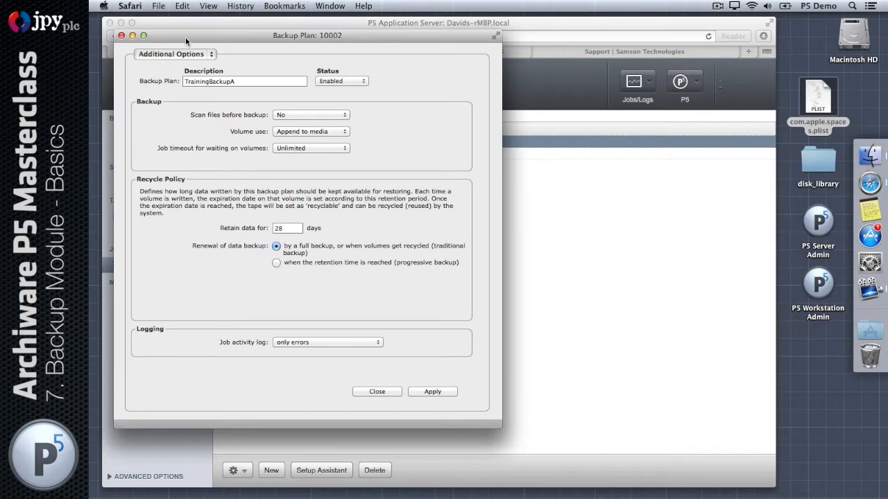
{"action": "left_click_drag", "start_coordinate": [185, 37], "coordinate": [389, 63]}
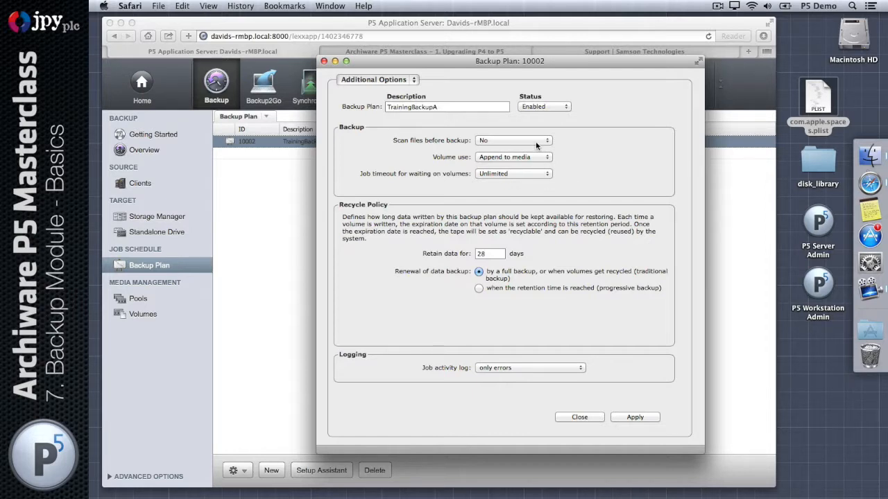
Try Yes for scanning files before backup in the plan, and return the option to No
{"action": "mouse_move", "coordinate": [535, 141]}
{"action": "left_click", "coordinate": [535, 140]}
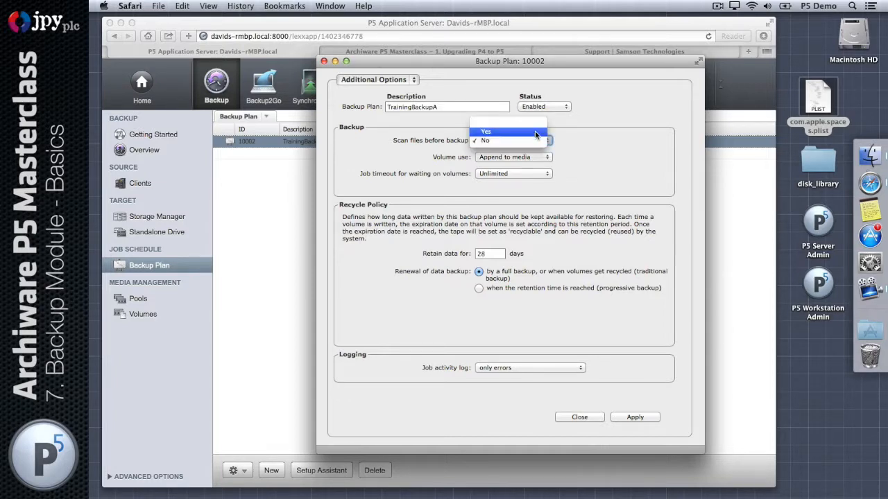
{"action": "left_click", "coordinate": [535, 128]}
{"action": "left_click", "coordinate": [535, 140]}
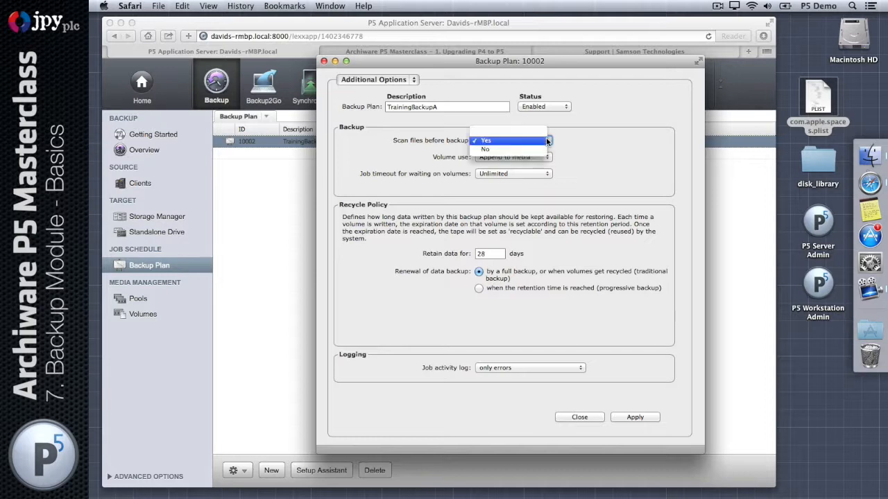
{"action": "left_click", "coordinate": [536, 149]}
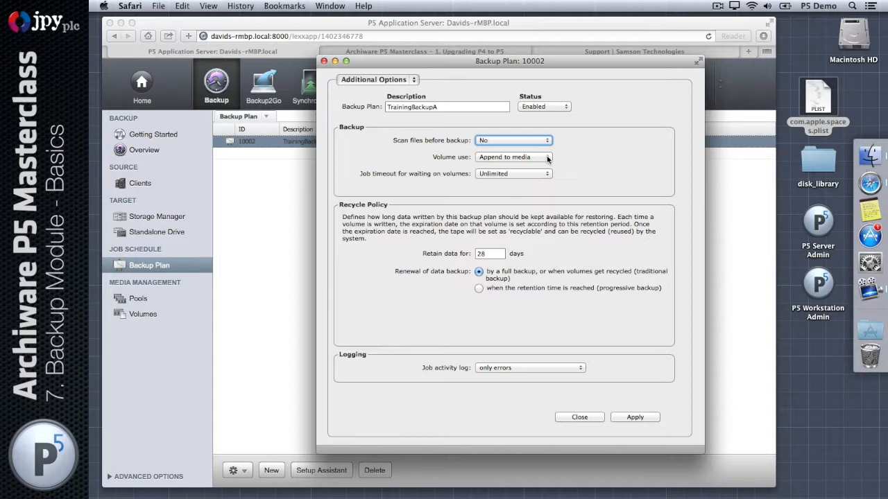
Set the plan's volume use to Use new media and its job timeout for waiting on volumes to 1 hour
{"action": "left_click", "coordinate": [547, 159]}
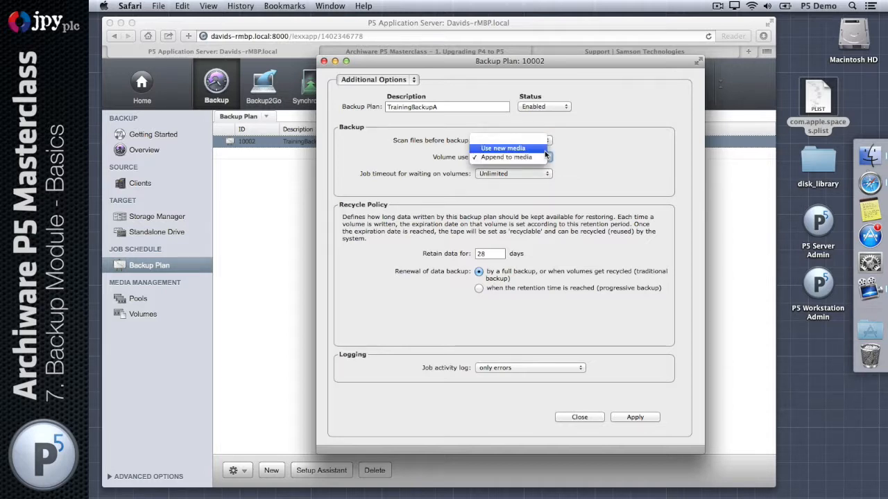
{"action": "left_click", "coordinate": [545, 148]}
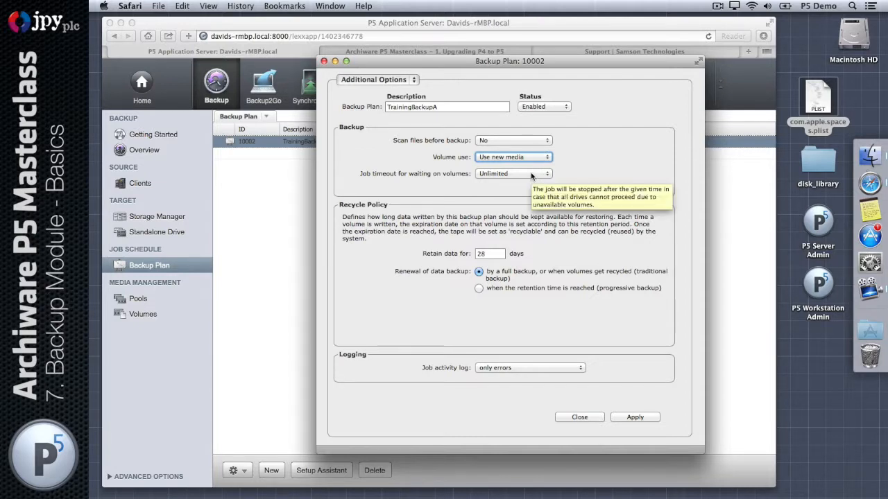
{"action": "left_click", "coordinate": [531, 175]}
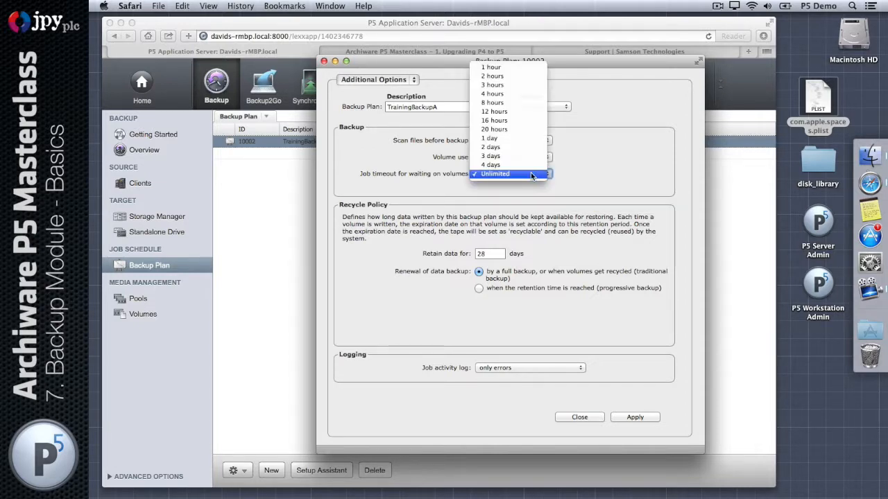
{"action": "left_click", "coordinate": [531, 175]}
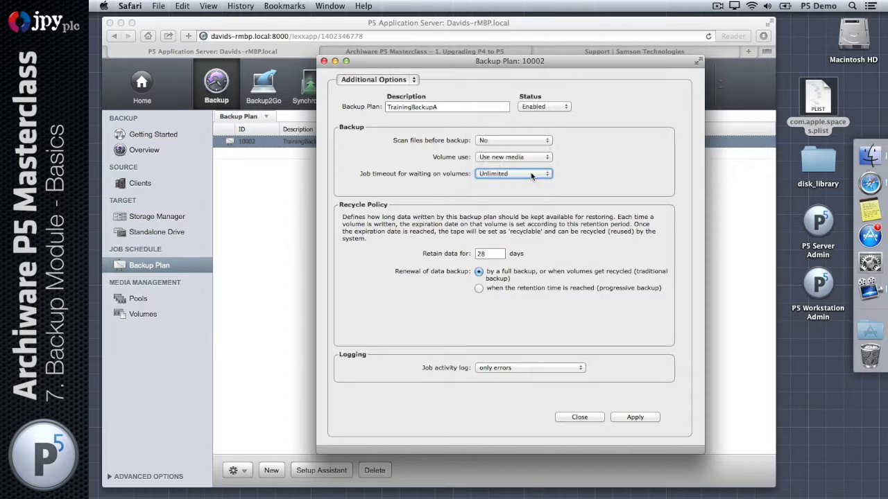
{"action": "left_click", "coordinate": [531, 174]}
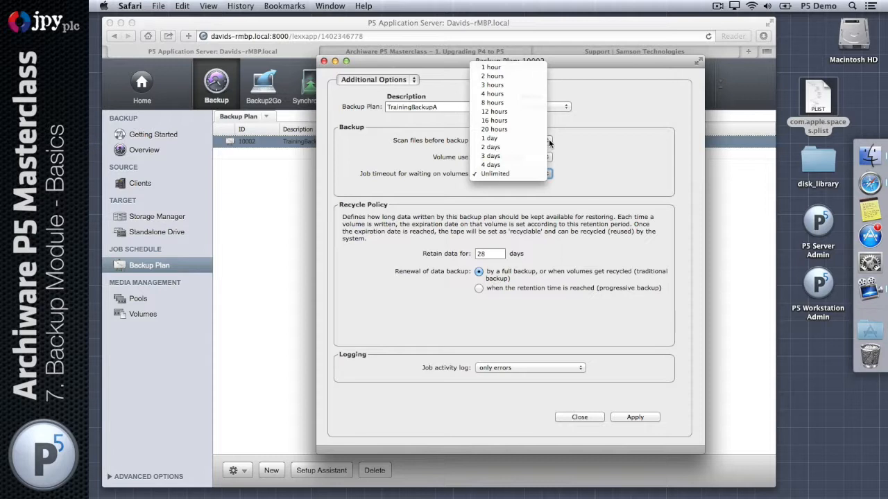
{"action": "left_click", "coordinate": [531, 68]}
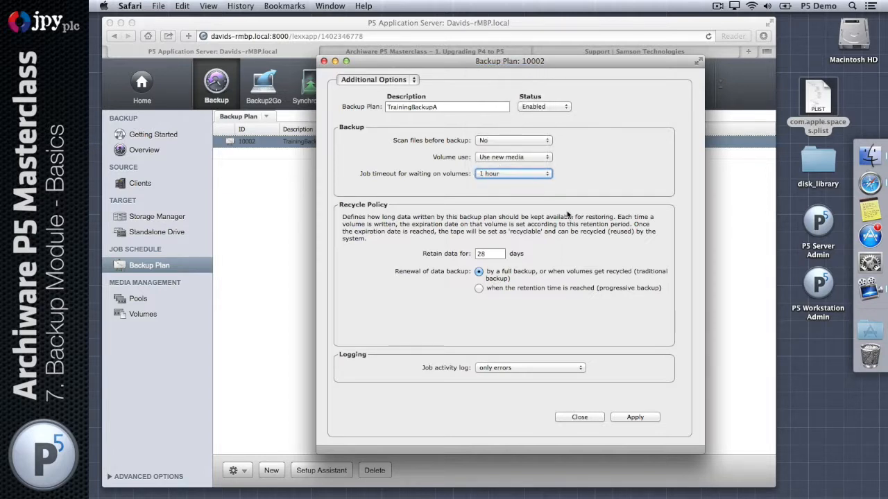
{"action": "left_click", "coordinate": [544, 174]}
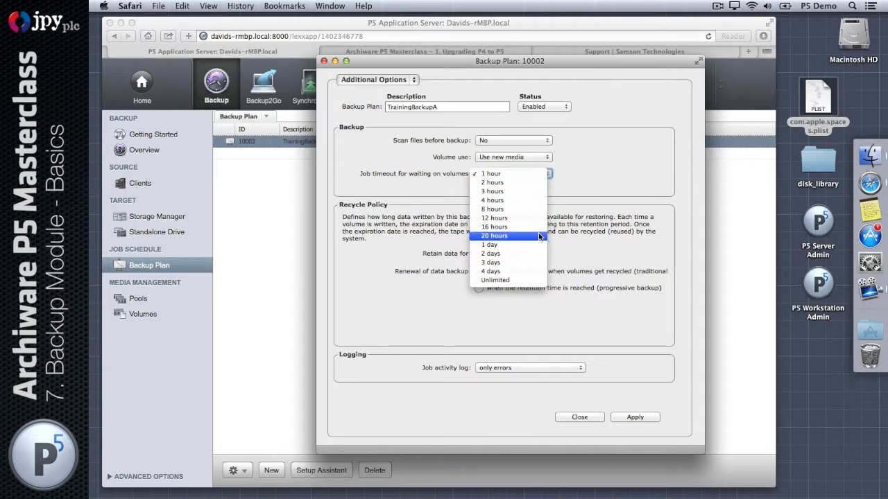
{"action": "left_click", "coordinate": [540, 175]}
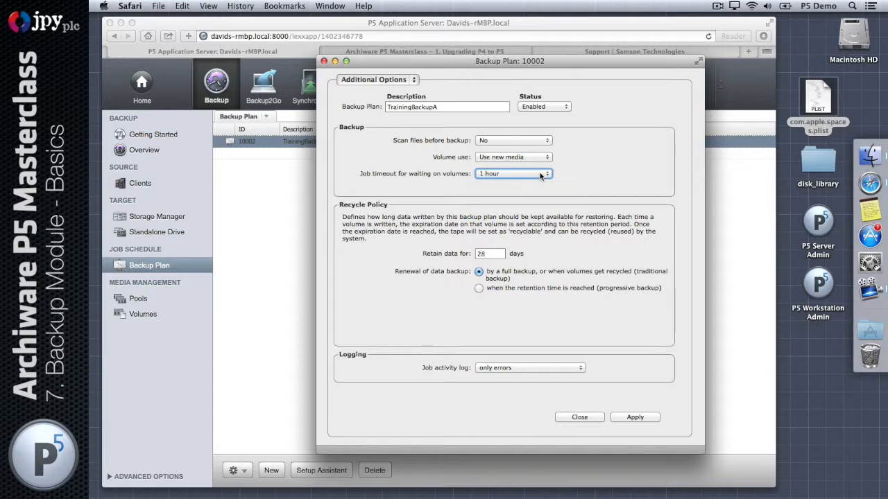
{"action": "left_click", "coordinate": [546, 219]}
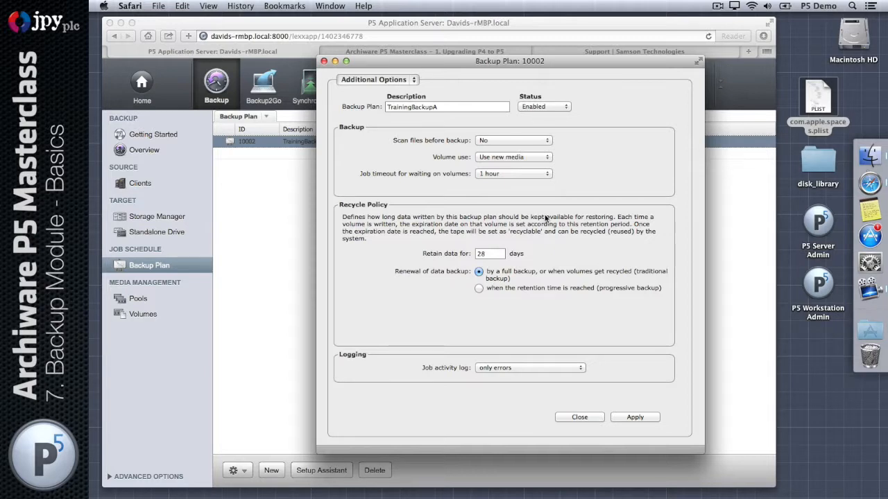
Open the data retention period in the plan's recycle policy for editing
{"action": "left_click", "coordinate": [500, 253]}
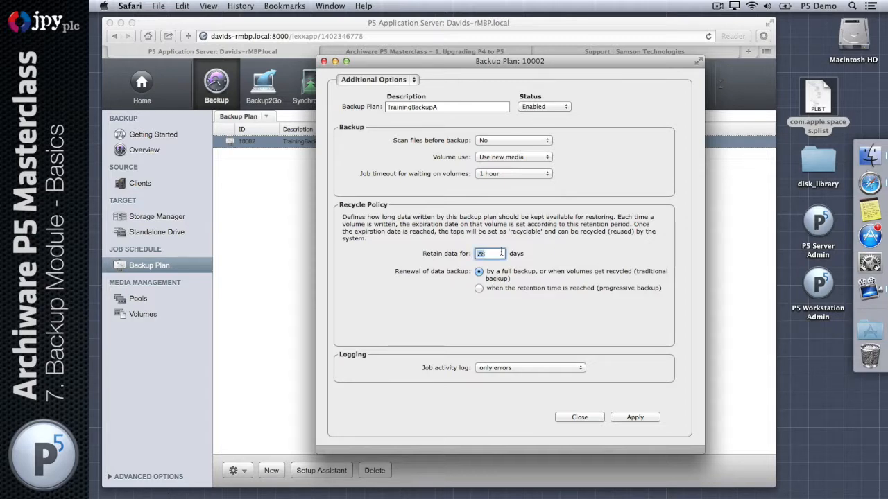